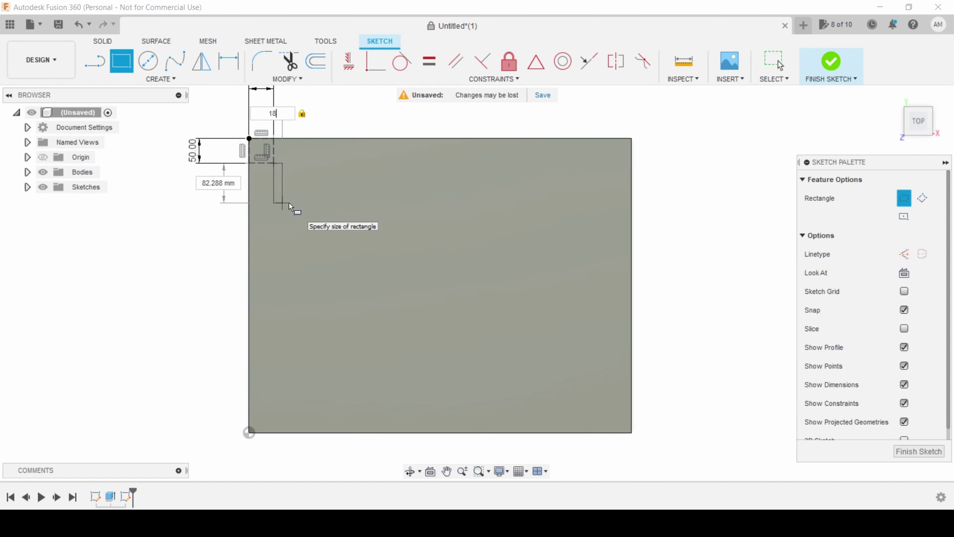
# Complete the 18 by 74 mm rectangle near the plate's upper-left corner and finish the sketch.
pyautogui.press('Tab')
pyautogui.write('74')
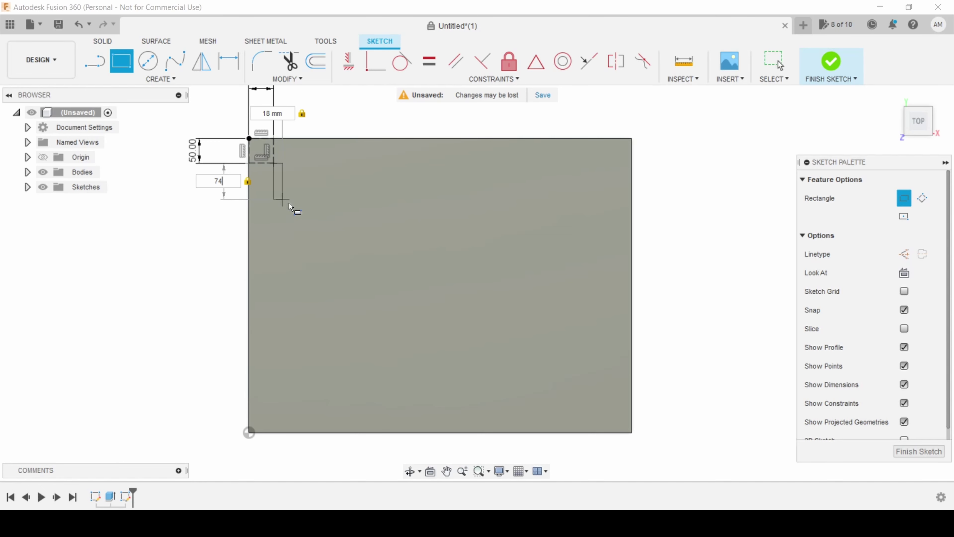
pyautogui.press('Return')
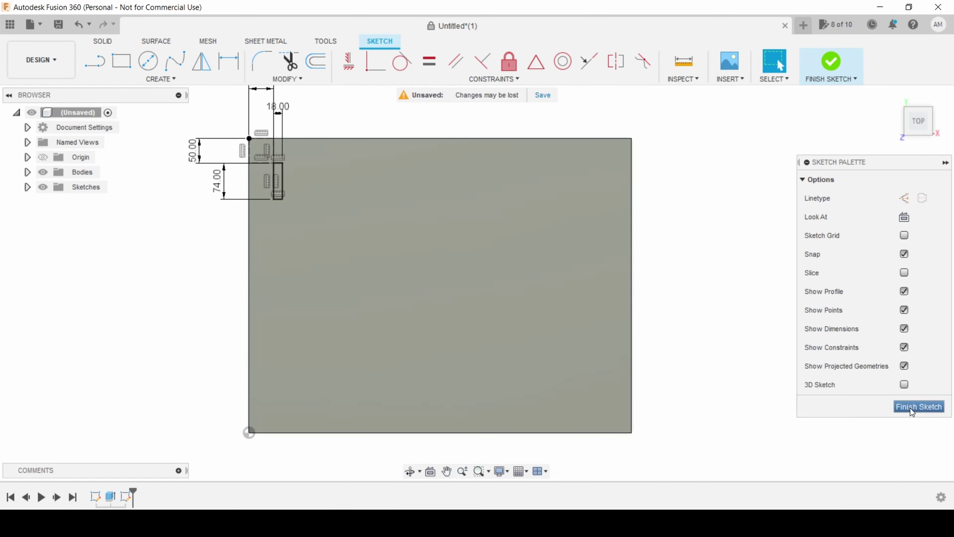
pyautogui.click(919, 406)
# Extrude the small rectangle by -8 mm as a cut to make a pocket in the plate's top face.
pyautogui.moveTo(413, 277); pyautogui.dragTo(431, 322, button='middle')
pyautogui.scroll(6, 431, 322)
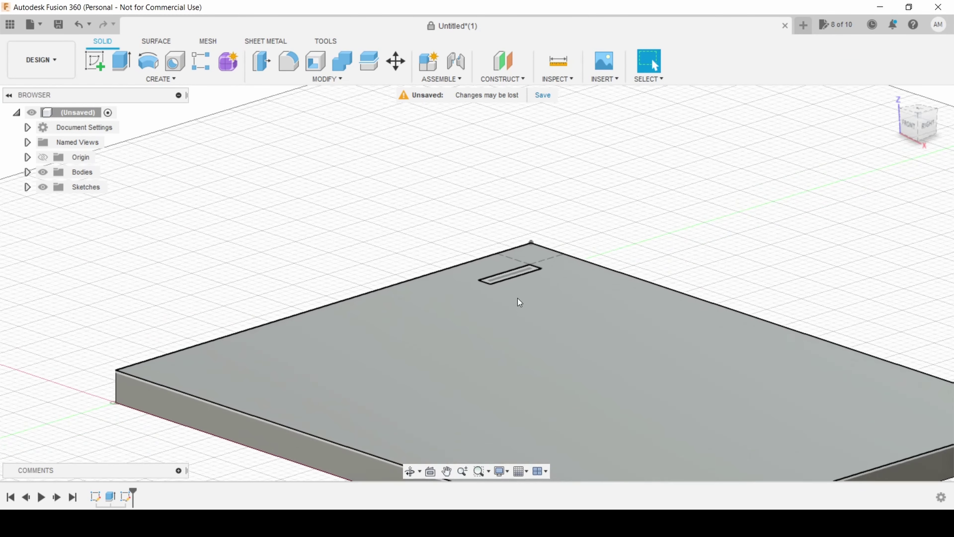
pyautogui.keyDown('shift'); pyautogui.moveTo(423, 257); pyautogui.dragTo(213, 145, button='middle'); pyautogui.keyUp('shift')
pyautogui.write('e')
pyautogui.write('-8')
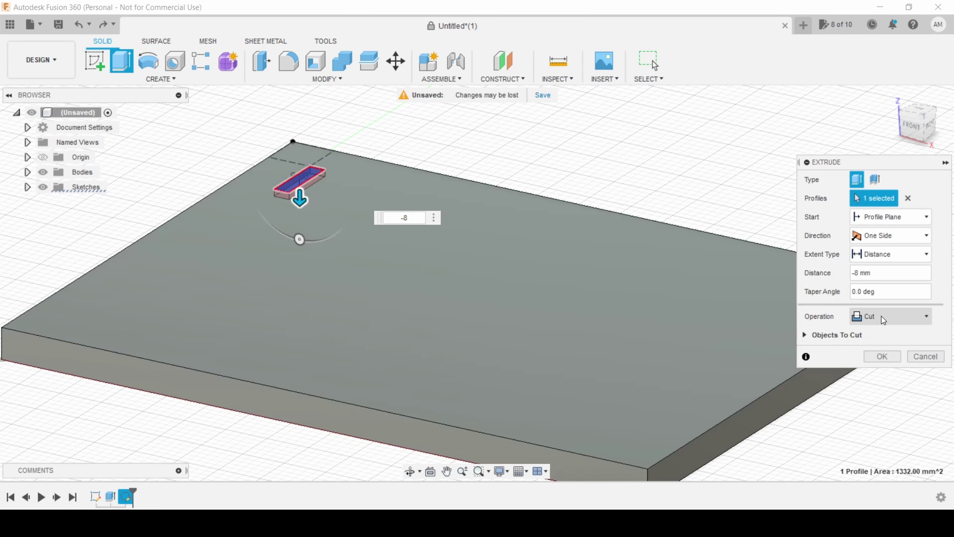
pyautogui.click(877, 316)
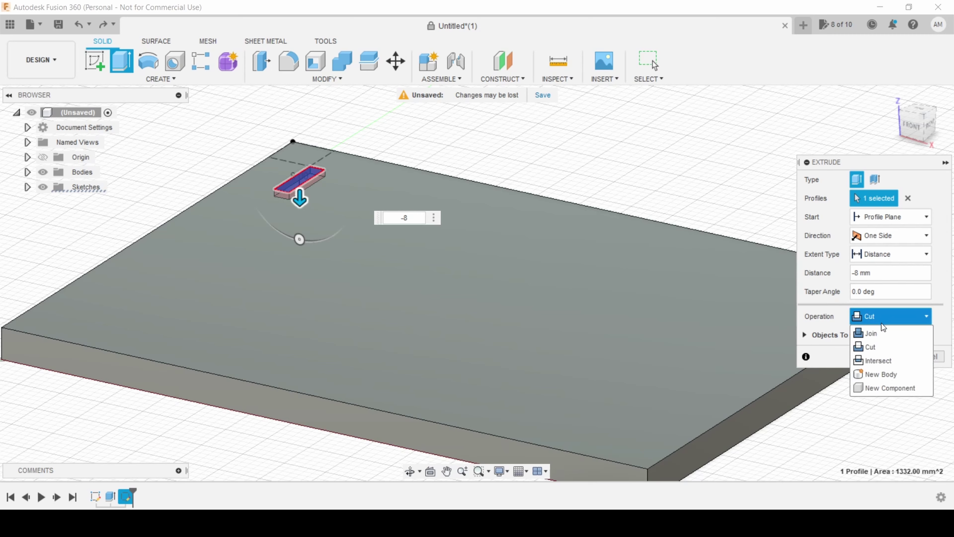
pyautogui.click(870, 347)
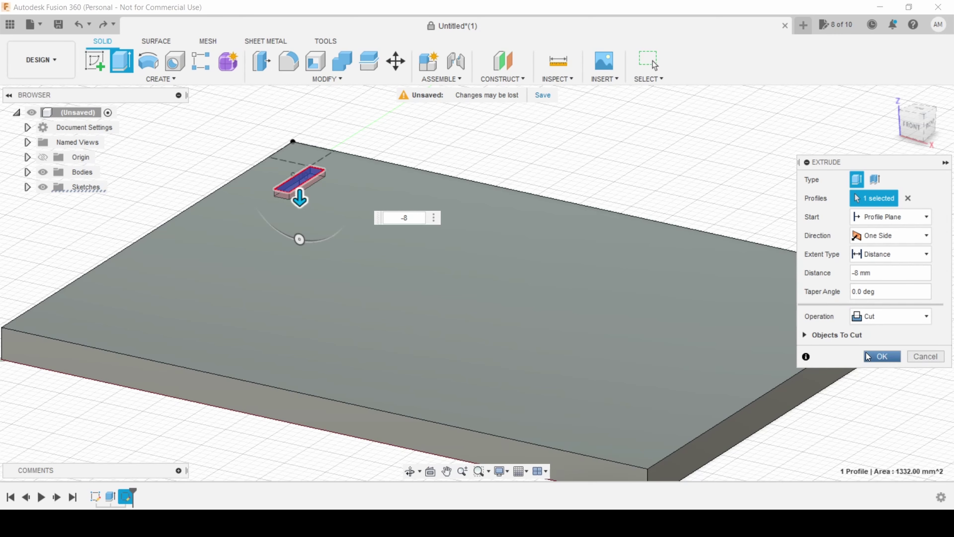
pyautogui.click(882, 356)
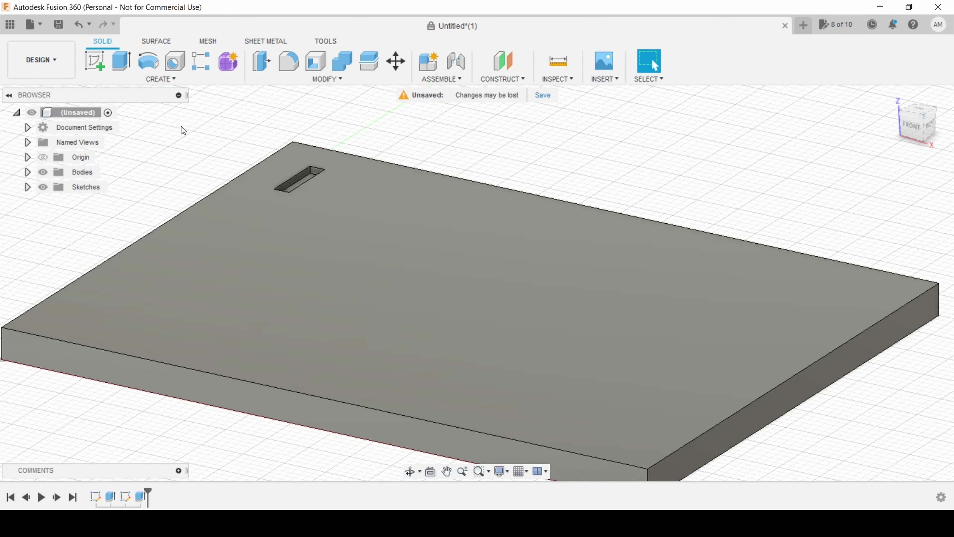
# Set up a rectangular feature pattern of the pocket along the plate's two adjoining top edges, with the distance type Spacing.
pyautogui.click(200, 63)
pyautogui.click(897, 180)
pyautogui.click(883, 222)
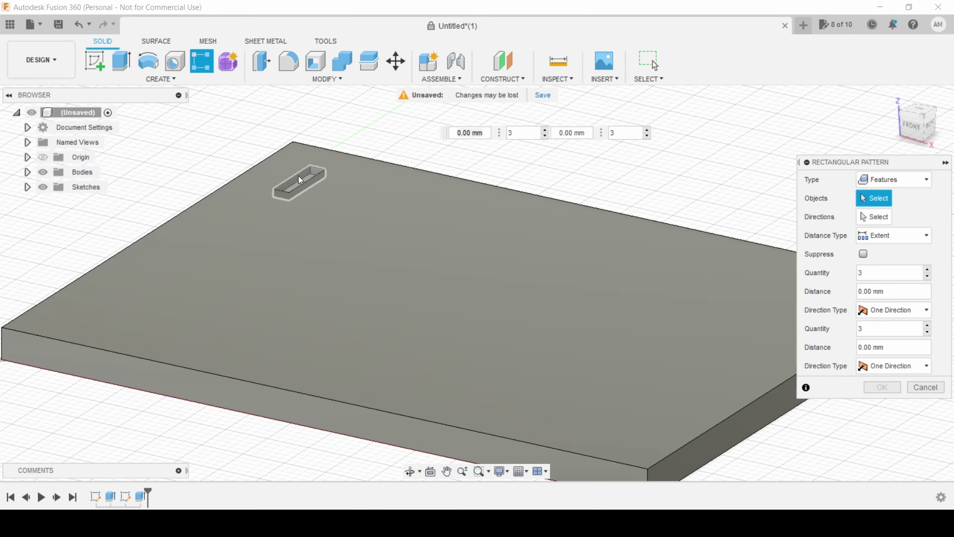
pyautogui.click(300, 179)
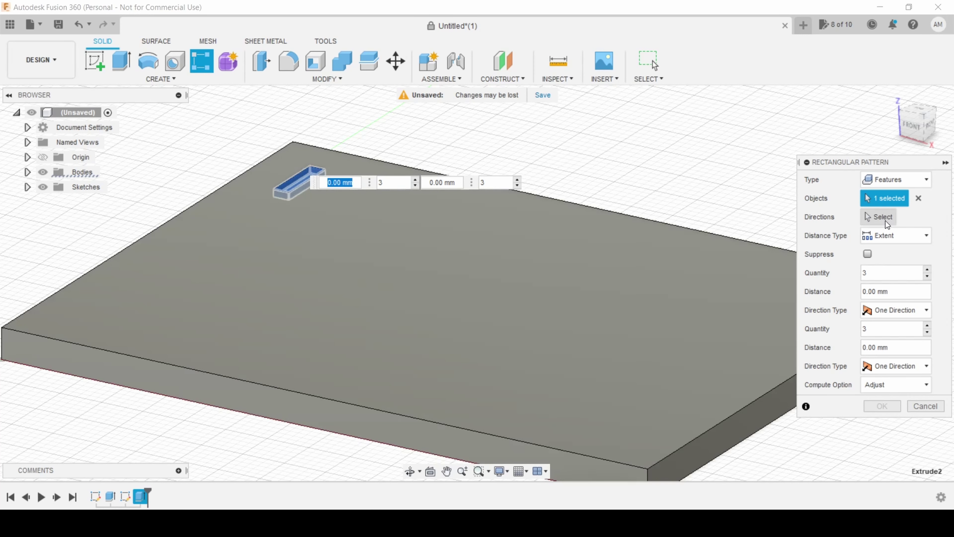
pyautogui.click(887, 224)
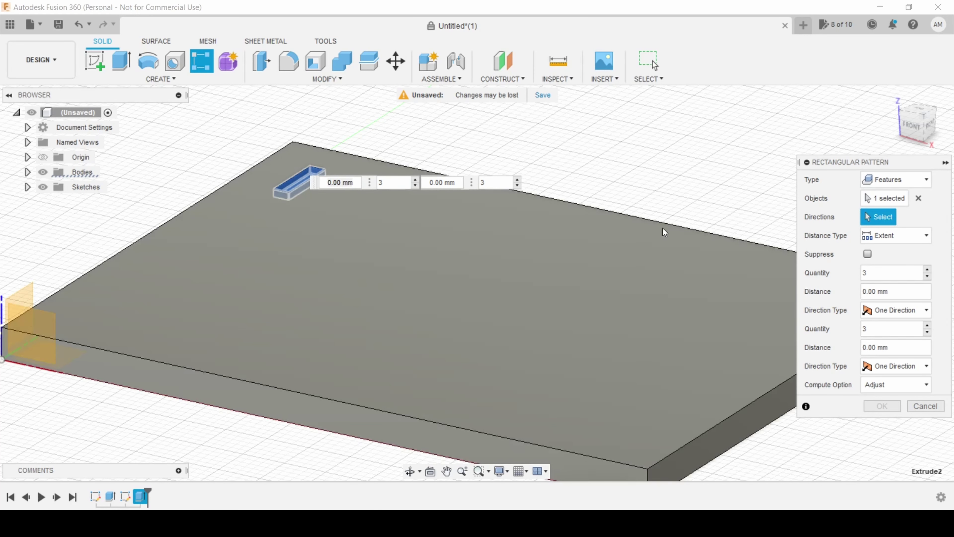
pyautogui.click(431, 171)
pyautogui.click(219, 188)
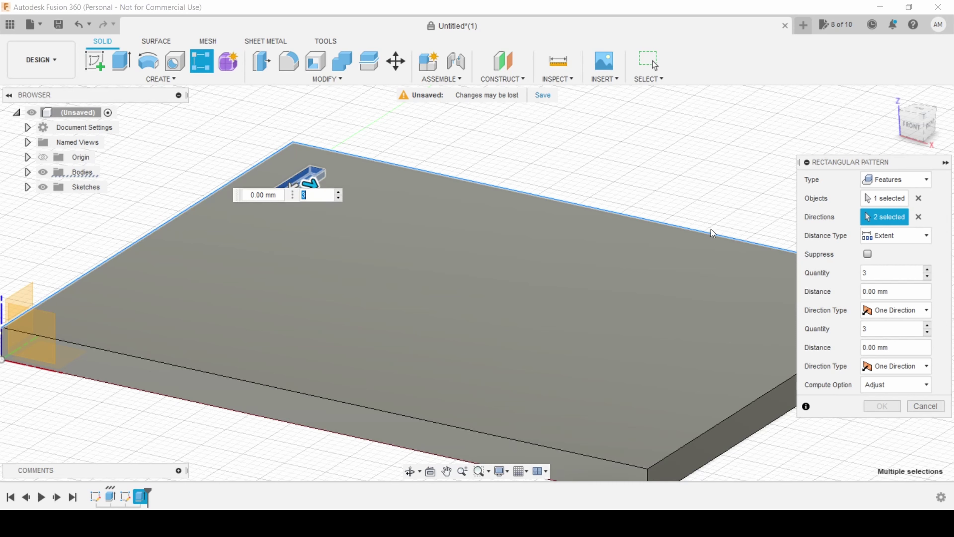
pyautogui.click(889, 237)
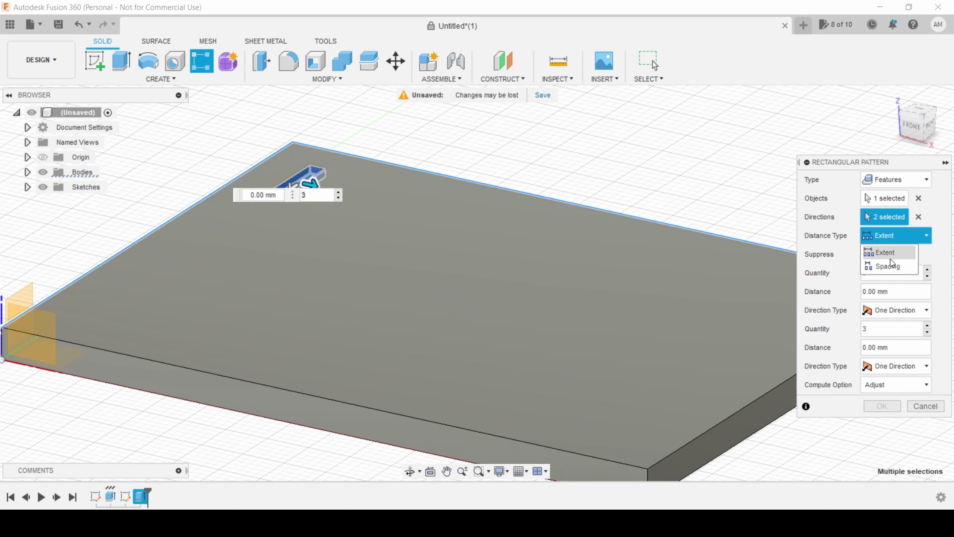
pyautogui.click(875, 267)
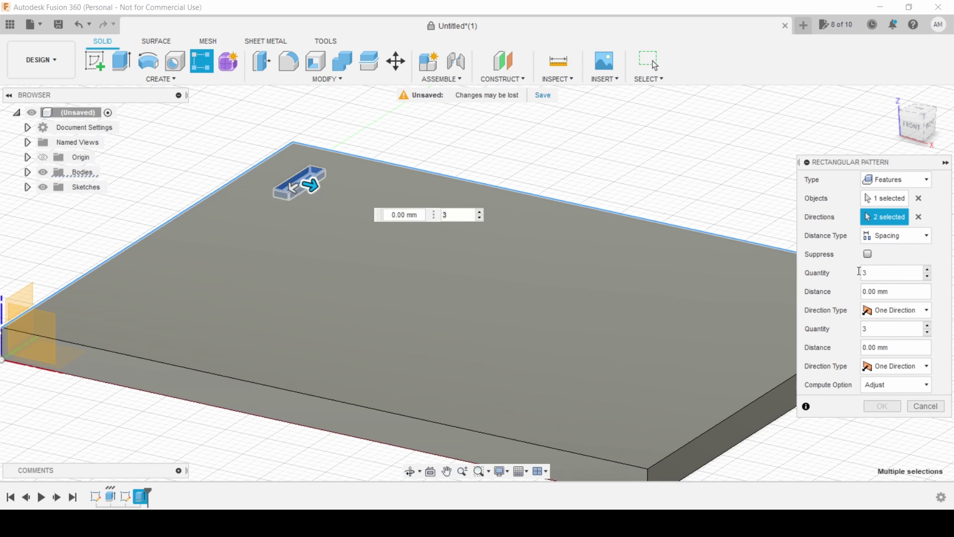
# Set the pattern's first direction to 12 pockets spaced 27 mm apart along the plate's long edge.
pyautogui.moveTo(888, 297); pyautogui.dragTo(843, 297)
pyautogui.write('27')
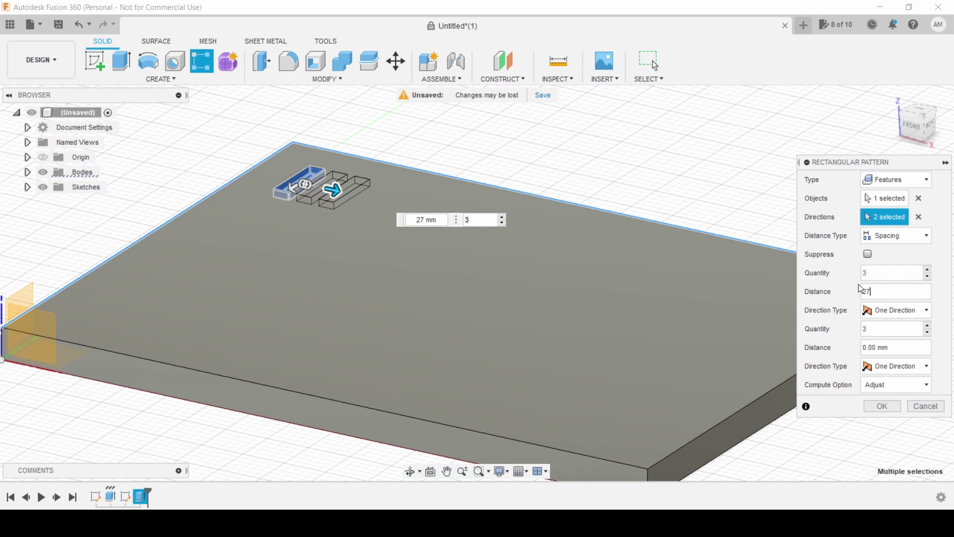
pyautogui.click(927, 269)
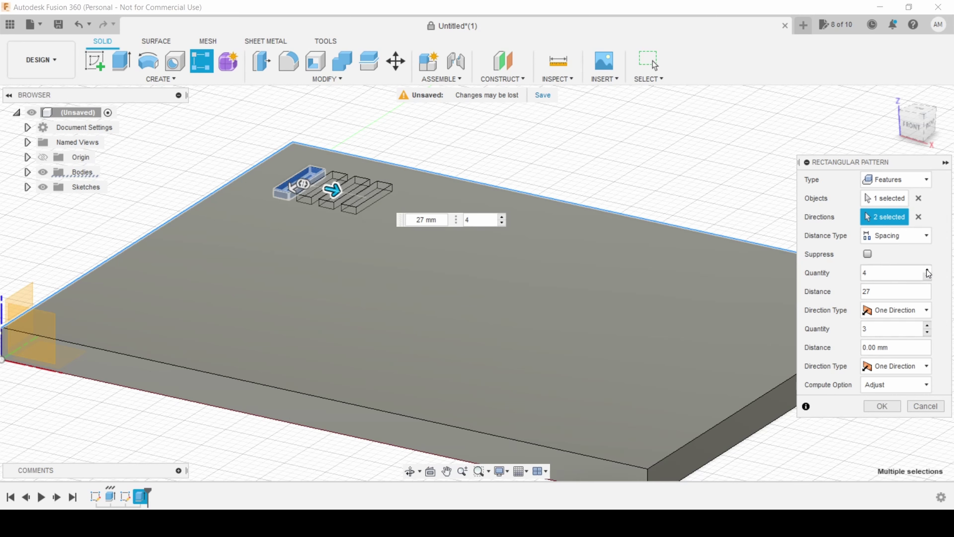
pyautogui.click(927, 269)
pyautogui.click(927, 270)
pyautogui.click(927, 269)
pyautogui.moveTo(872, 274); pyautogui.dragTo(850, 273)
pyautogui.write('7')
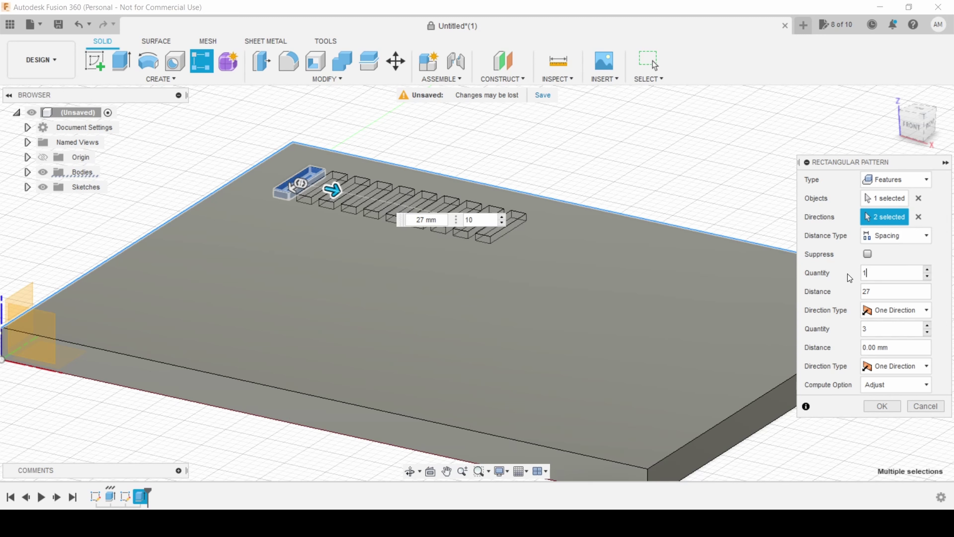
pyautogui.write('2')
pyautogui.click(868, 274)
pyautogui.write('2')
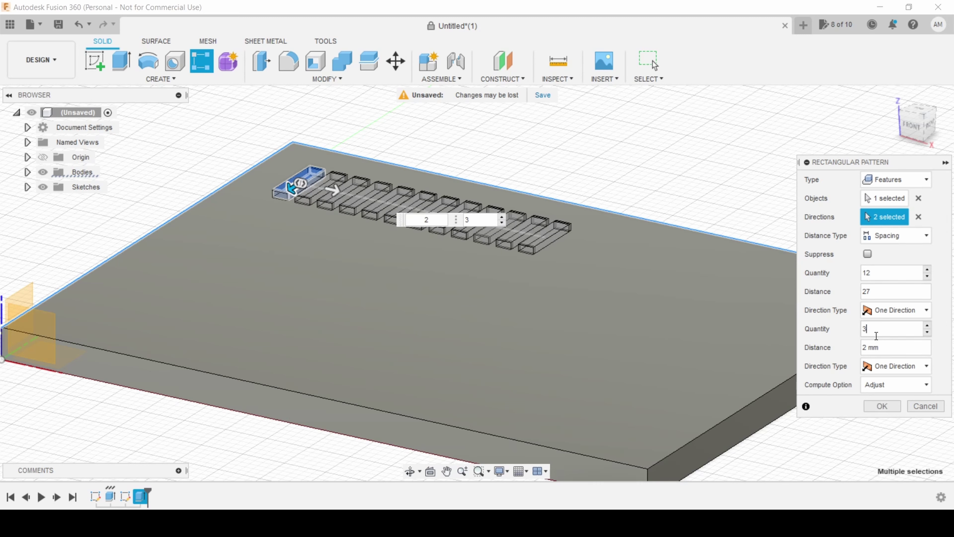
# Space the pattern's three rows 74+9 mm apart in the second direction and create the pattern.
pyautogui.moveTo(888, 347); pyautogui.dragTo(842, 352)
pyautogui.write('74')
pyautogui.press('Return')
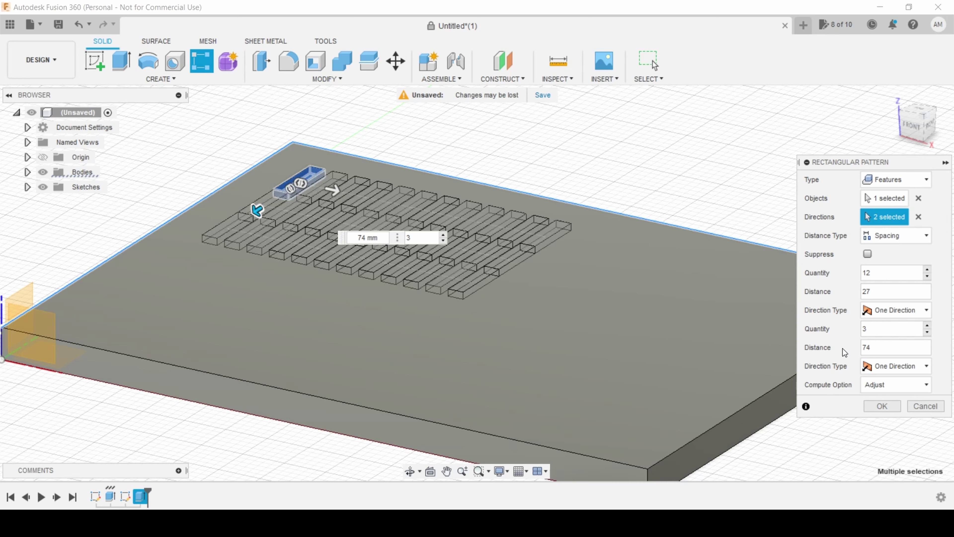
pyautogui.write('+9')
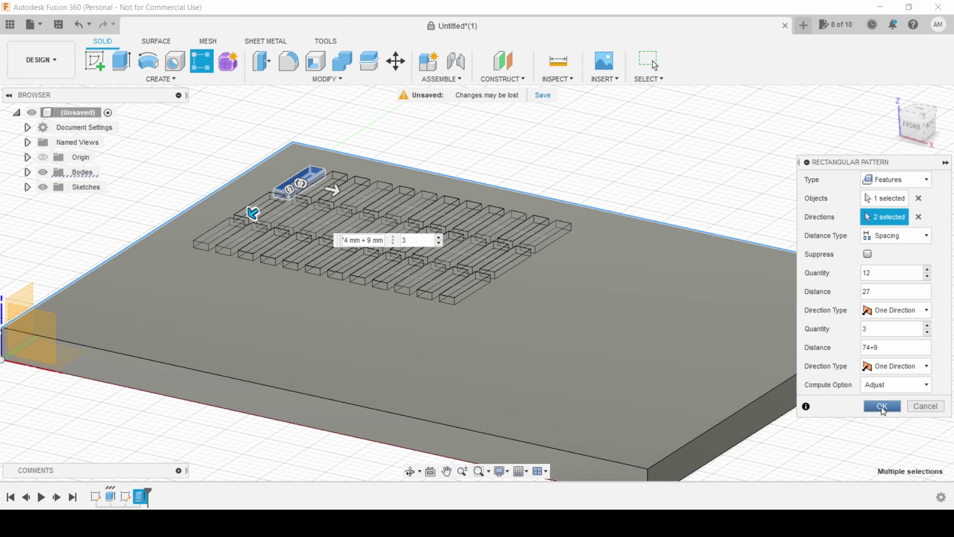
pyautogui.click(881, 407)
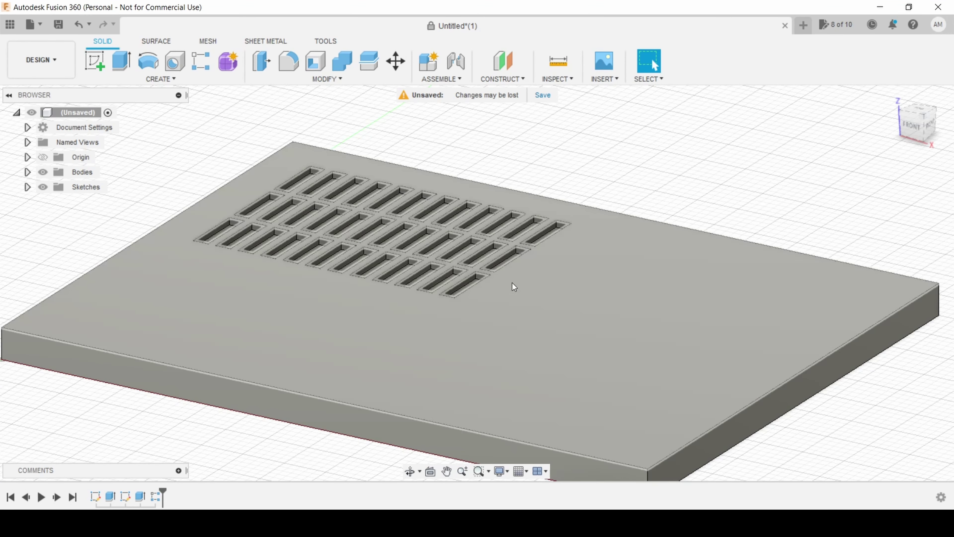
# On a new sketch on the plate's top face, draw a 10 mm horizontal construction line outward from the upper-right corner of the top row's last pocket.
pyautogui.keyDown('shift'); pyautogui.moveTo(439, 345); pyautogui.dragTo(404, 183, button='middle'); pyautogui.keyUp('shift')
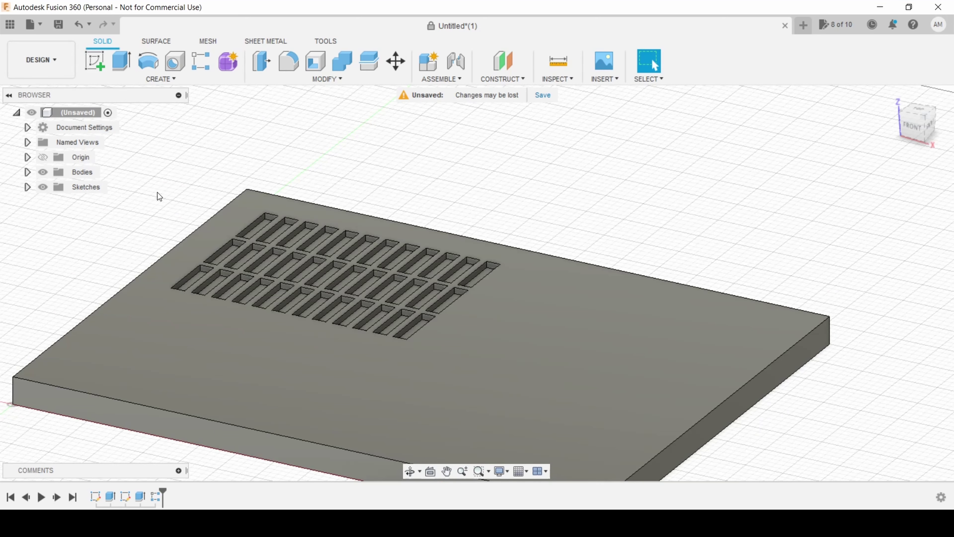
pyautogui.click(96, 61)
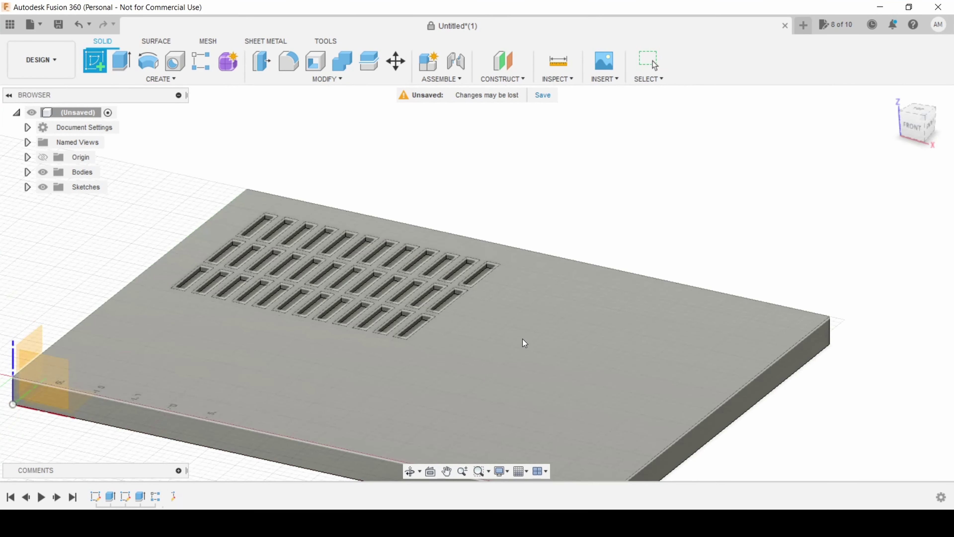
pyautogui.click(524, 340)
pyautogui.moveTo(446, 250); pyautogui.dragTo(372, 262, button='middle')
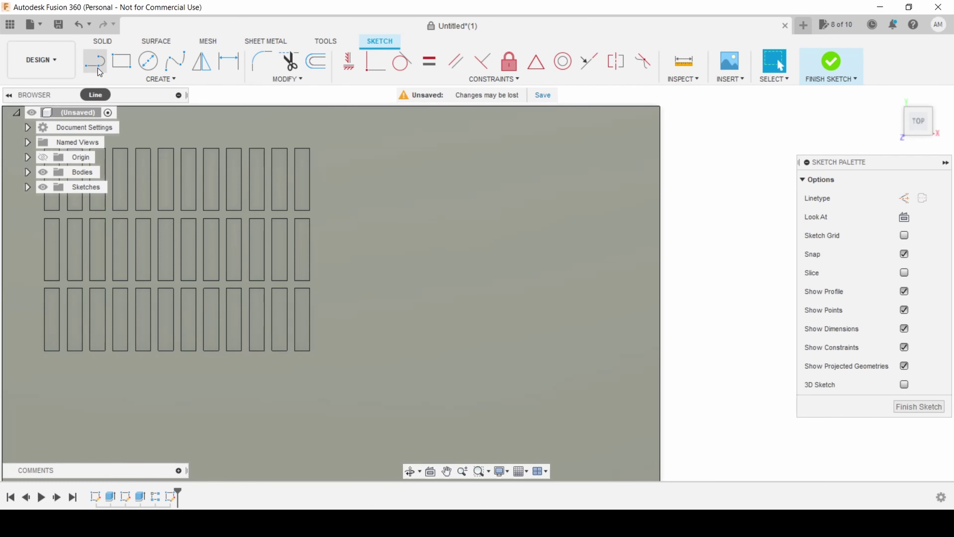
pyautogui.click(115, 65)
pyautogui.click(91, 67)
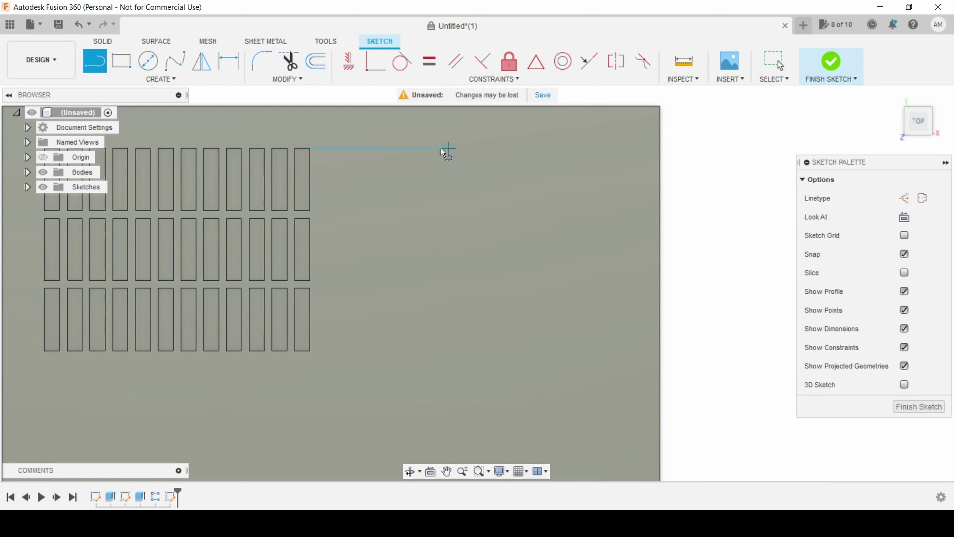
pyautogui.click(904, 198)
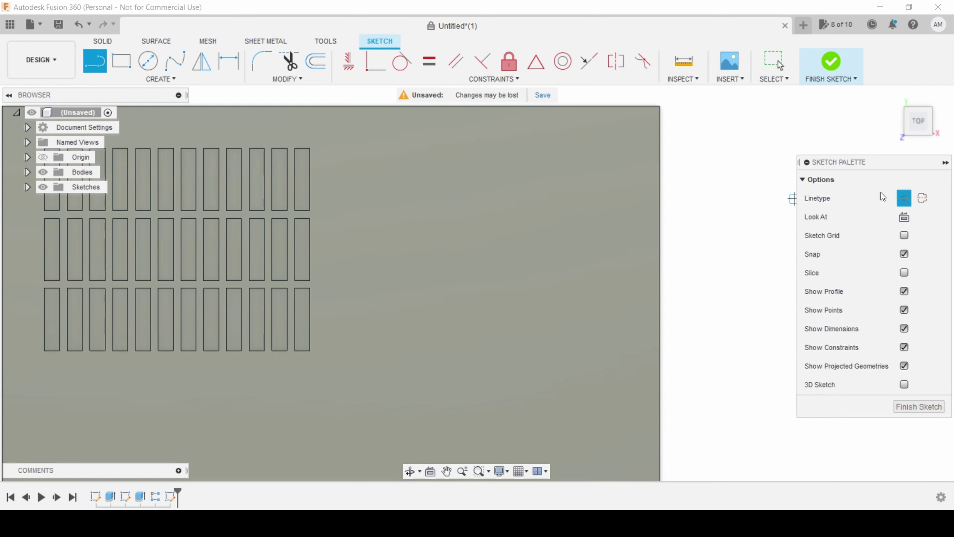
pyautogui.click(310, 149)
pyautogui.write('10')
pyautogui.press('Tab')
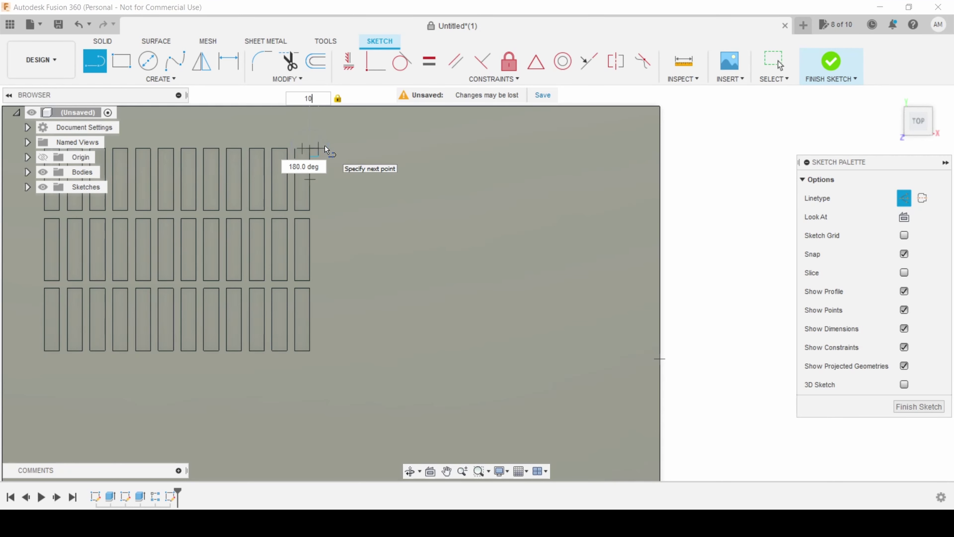
pyautogui.press('Return')
pyautogui.press('Escape')
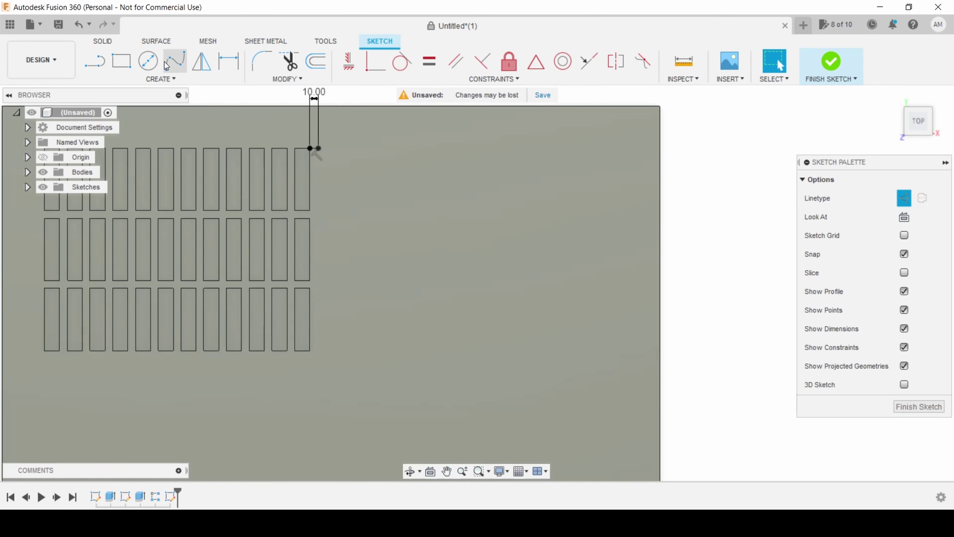
# Draw a 17 mm wide, 92 mm high rectangle downward from the construction line's free end and finish the sketch.
pyautogui.click(120, 64)
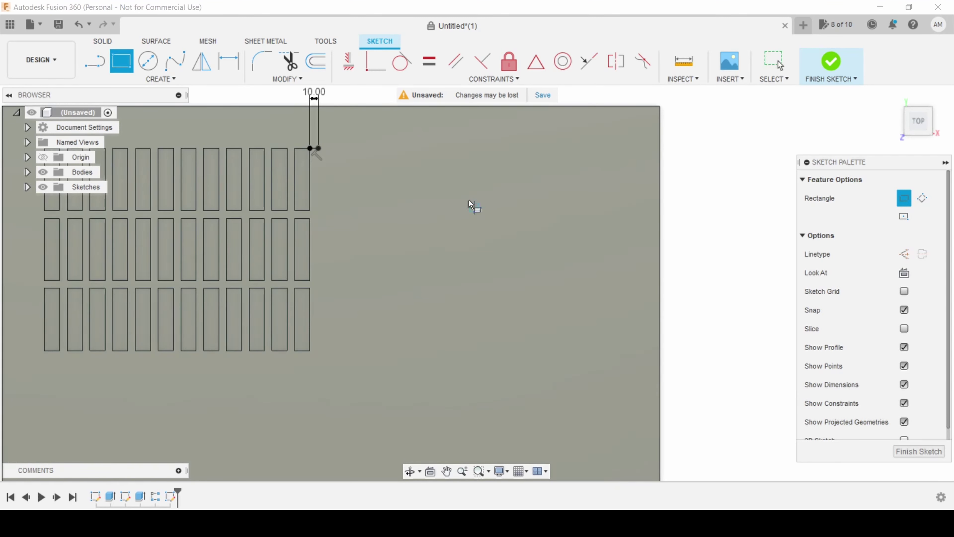
pyautogui.click(319, 149)
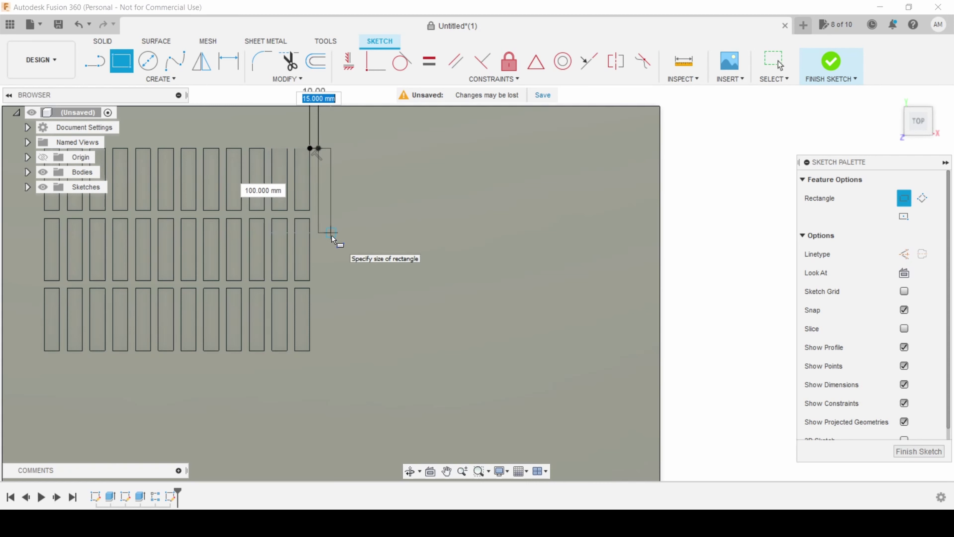
pyautogui.write('17')
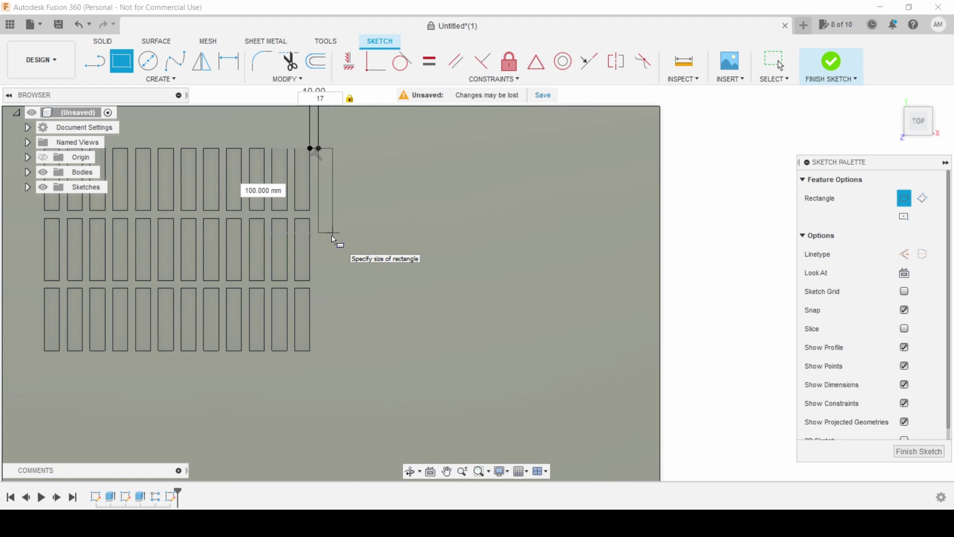
pyautogui.press('Tab')
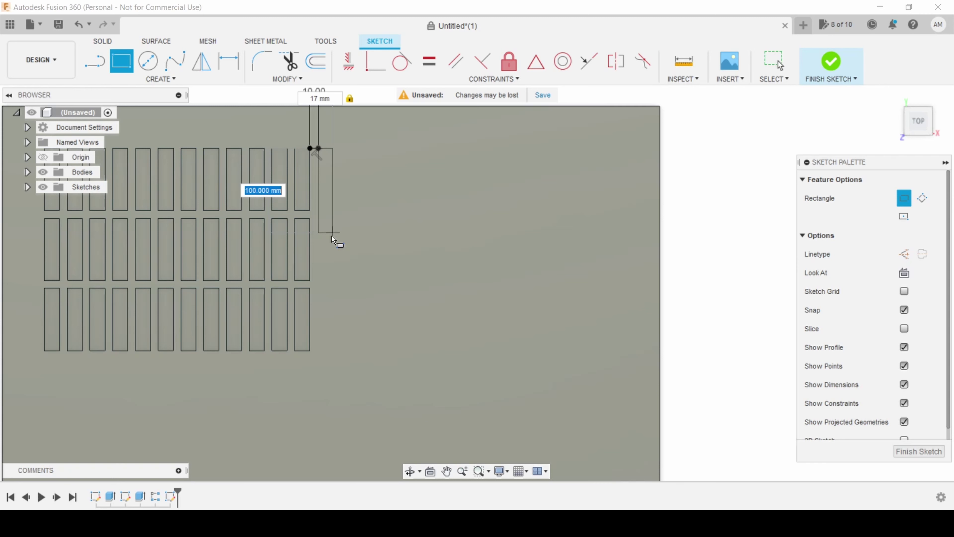
pyautogui.write('92')
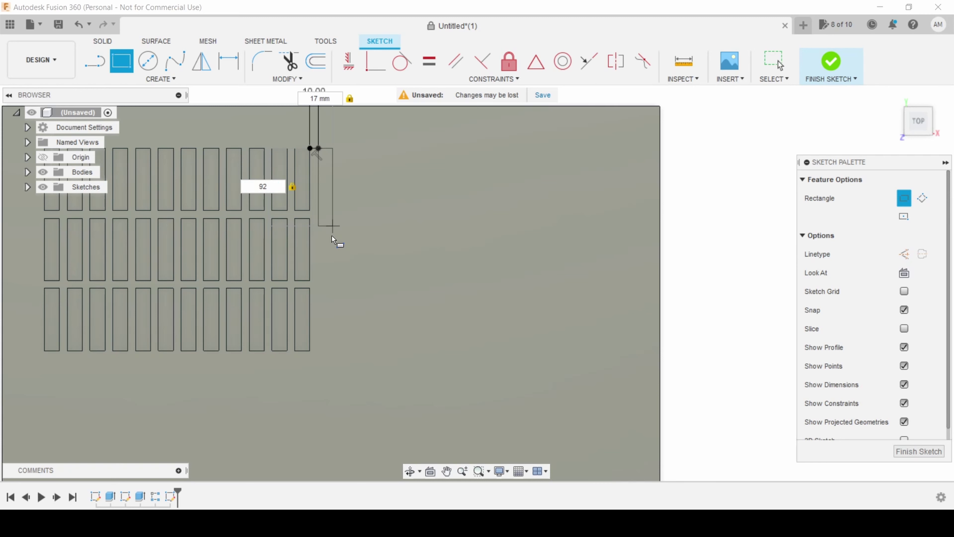
pyautogui.press('Return')
pyautogui.press('Escape')
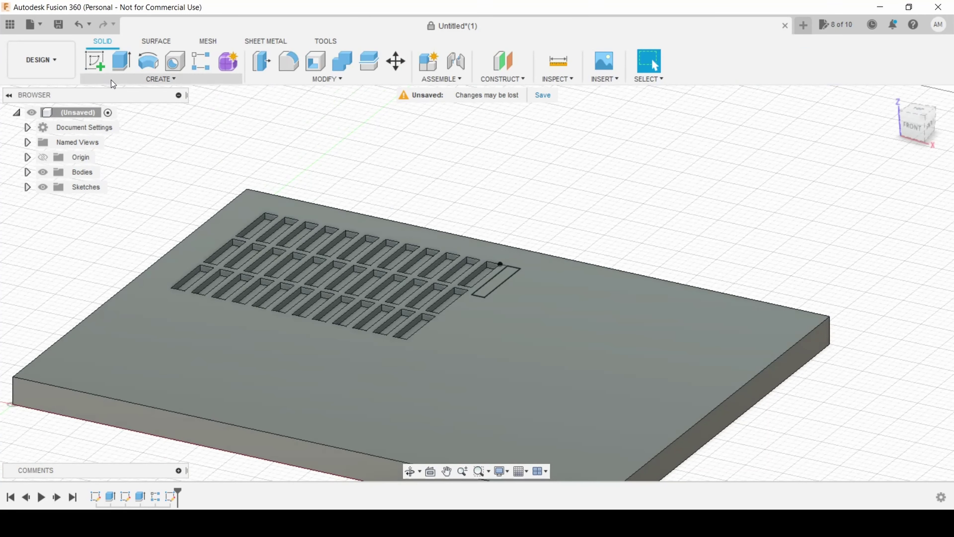
# Cut the 17 by 92 mm rectangle 8 mm deep into the plate.
pyautogui.click(121, 61)
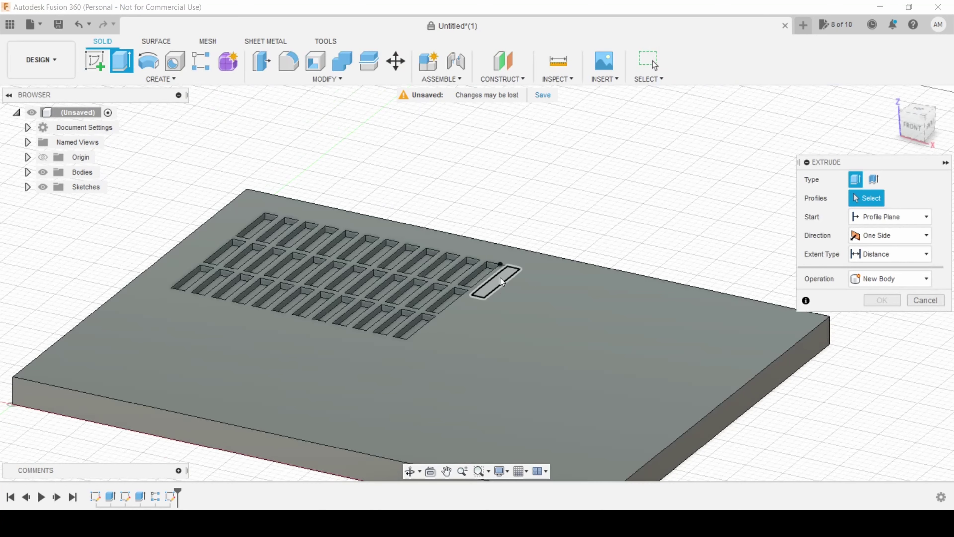
pyautogui.click(500, 277)
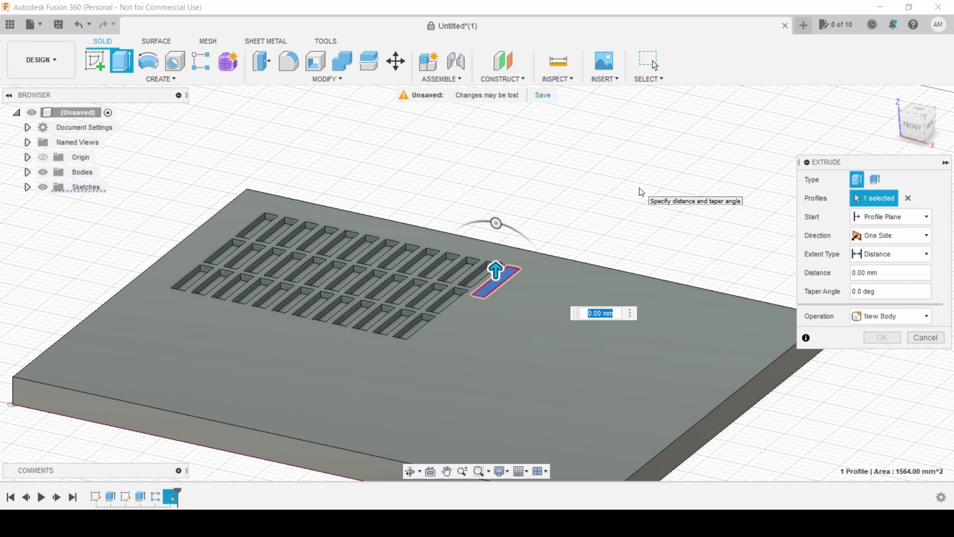
pyautogui.write('-8')
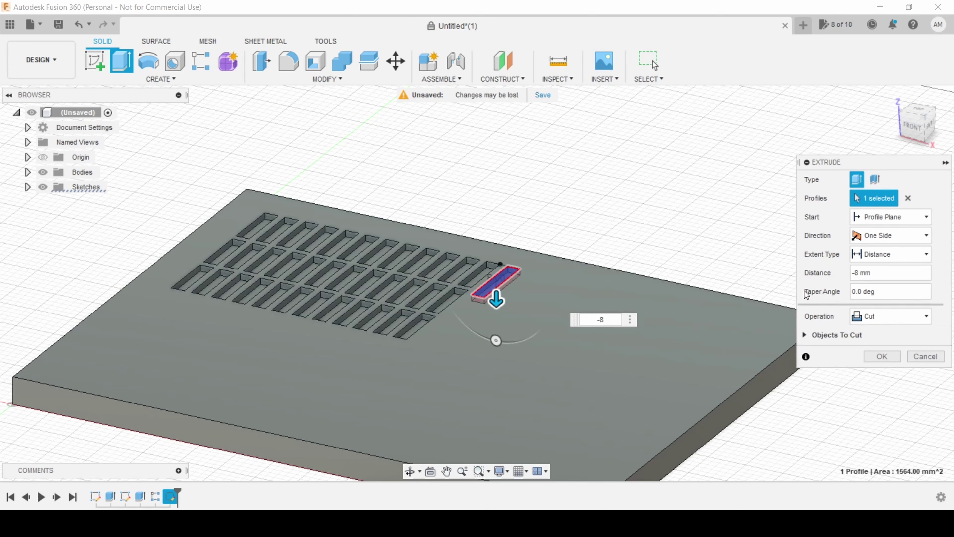
pyautogui.click(882, 356)
# Start a rectangular feature pattern of the new 92 mm long pocket, with the plate's long top edge as its direction.
pyautogui.moveTo(634, 250); pyautogui.dragTo(560, 180, button='middle')
pyautogui.click(205, 62)
pyautogui.click(411, 226)
pyautogui.click(878, 217)
pyautogui.click(507, 207)
pyautogui.click(625, 351)
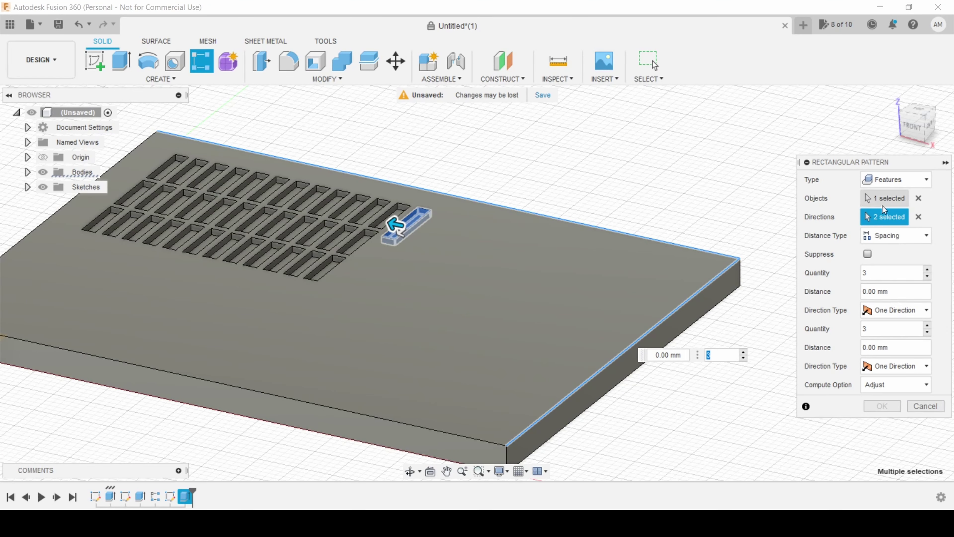
pyautogui.click(918, 217)
pyautogui.click(488, 203)
# Set the pattern's first direction to 4 pockets with a spacing of 27 mm.
pyautogui.click(896, 236)
pyautogui.click(890, 267)
pyautogui.moveTo(878, 274); pyautogui.dragTo(834, 277)
pyautogui.write('4')
pyautogui.moveTo(894, 293); pyautogui.dragTo(844, 296)
pyautogui.write('27')
# Set the second direction to 2 rows spaced 102 mm apart and create the pattern.
pyautogui.doubleClick(870, 326)
pyautogui.write('2')
pyautogui.moveTo(893, 348); pyautogui.dragTo(843, 350)
pyautogui.write('102')
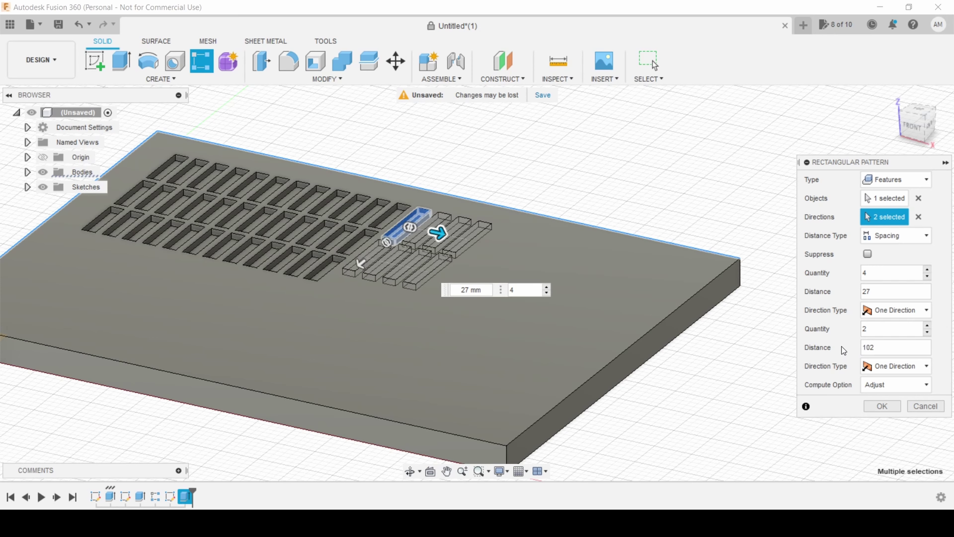
pyautogui.click(889, 408)
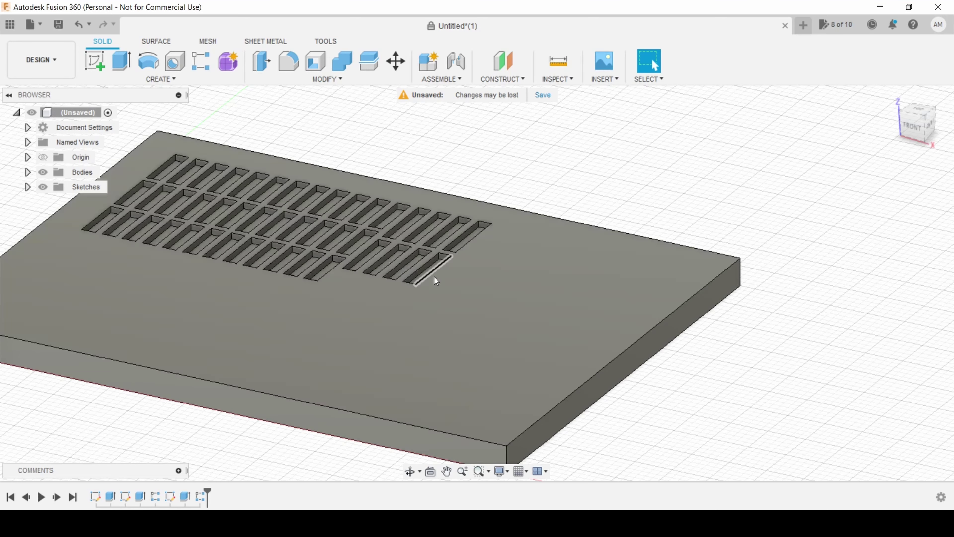
# On a new sketch on the plate's top face, draw a short line outward from the upper-right corner of the top row's last pocket.
pyautogui.click(95, 61)
pyautogui.click(363, 331)
pyautogui.moveTo(377, 294); pyautogui.dragTo(368, 292, button='middle')
pyautogui.click(95, 61)
pyautogui.click(331, 129)
pyautogui.press('Return')
# Draw a 96 mm high rectangle downward from the short line's free end and finish the sketch.
pyautogui.click(121, 60)
pyautogui.click(338, 129)
pyautogui.write('37')
pyautogui.press('Tab')
pyautogui.write('96')
pyautogui.press('Return')
pyautogui.press('Escape')
pyautogui.click(925, 411)
# Cut the 96 mm high rectangle 10 mm deep into the plate.
pyautogui.keyDown('shift'); pyautogui.moveTo(541, 226); pyautogui.dragTo(531, 143, button='middle'); pyautogui.keyUp('shift')
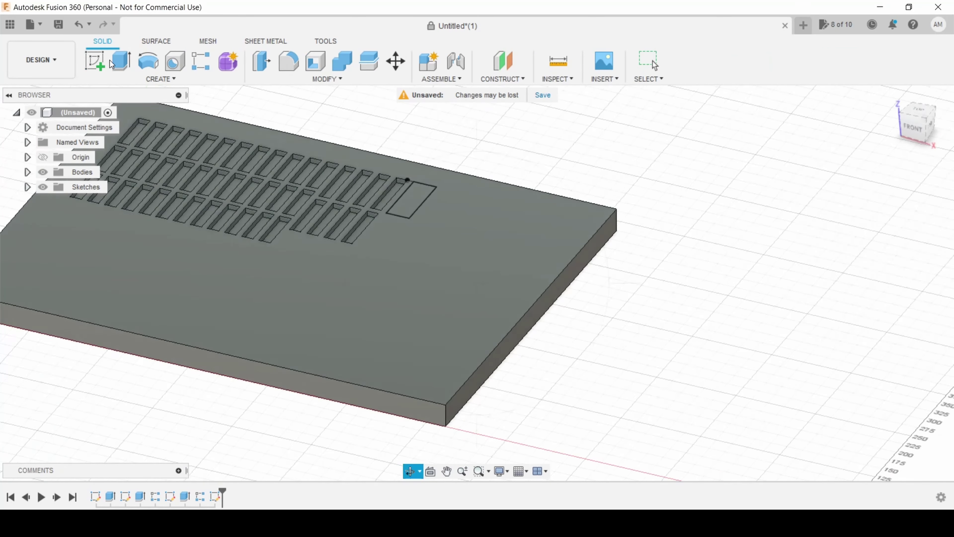
pyautogui.write('e-10')
pyautogui.press('Return')
# Pattern the 96 mm long pocket as 6 columns spaced 46 mm along the plate's long edge and 3 rows spaced 106 mm.
pyautogui.click(202, 61)
pyautogui.click(429, 200)
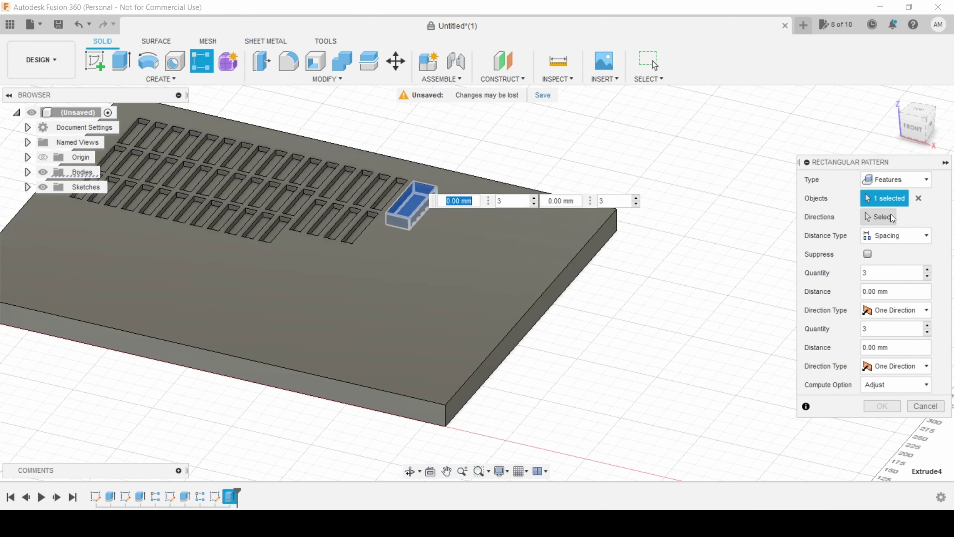
pyautogui.write('6')
pyautogui.press('Tab')
pyautogui.write('47')
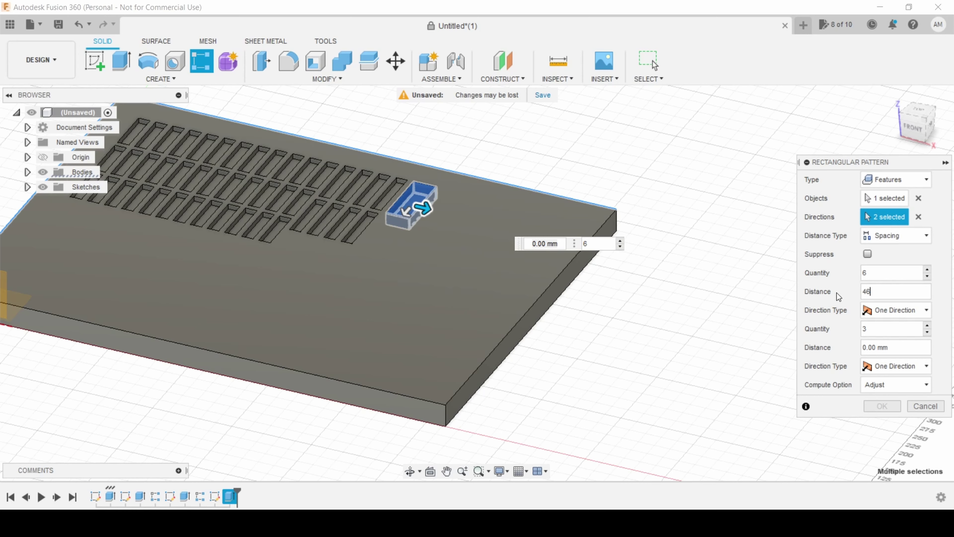
pyautogui.moveTo(890, 347); pyautogui.dragTo(848, 350)
pyautogui.write('106')
pyautogui.press('Return')
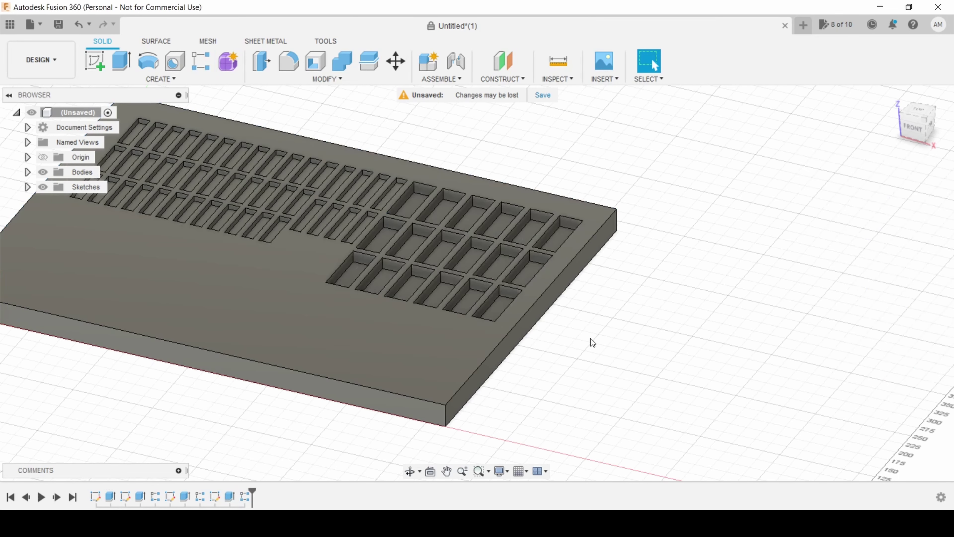
# On a new sketch on the plate's top face, draw 540 by 130 mm, 139 by 115 mm and 67 mm high rectangles below the pockets.
pyautogui.moveTo(424, 347); pyautogui.dragTo(593, 337, button='middle')
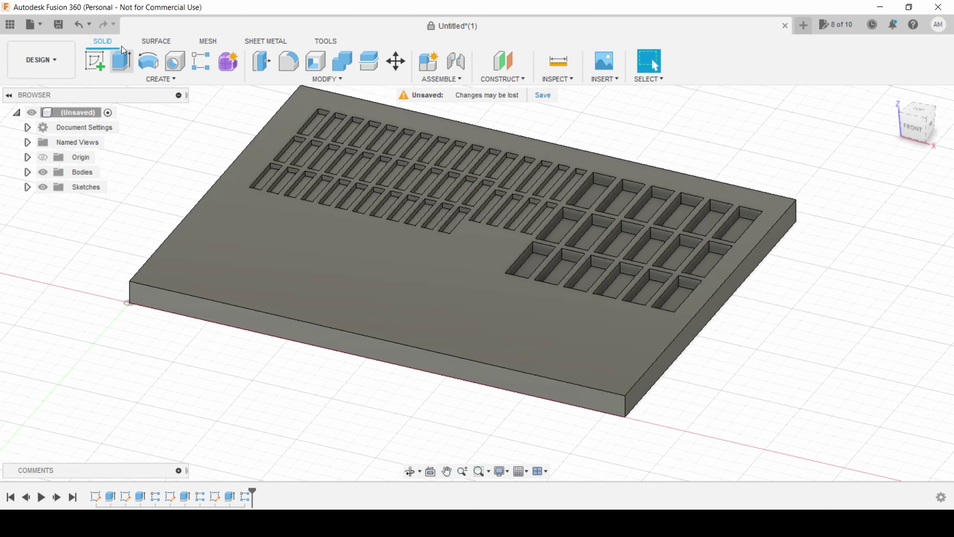
pyautogui.click(96, 63)
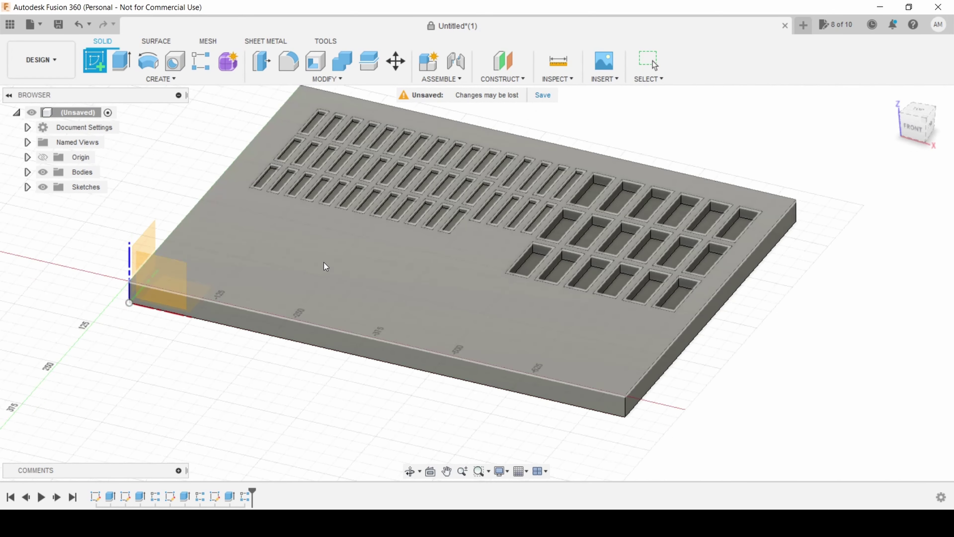
pyautogui.click(340, 275)
pyautogui.moveTo(643, 309); pyautogui.dragTo(435, 315, button='middle')
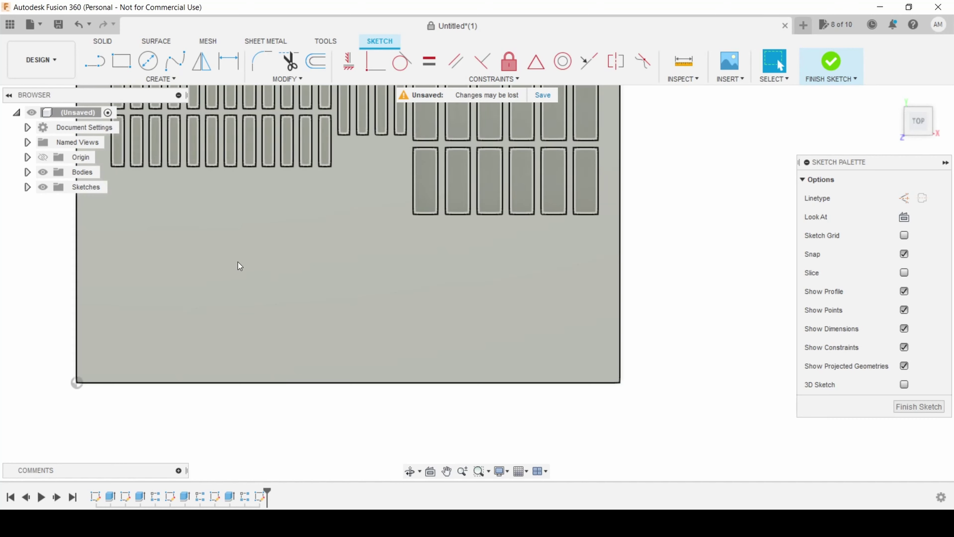
pyautogui.click(121, 61)
pyautogui.click(192, 364)
pyautogui.write('139')
pyautogui.press('Tab')
pyautogui.write('115')
pyautogui.press('Return')
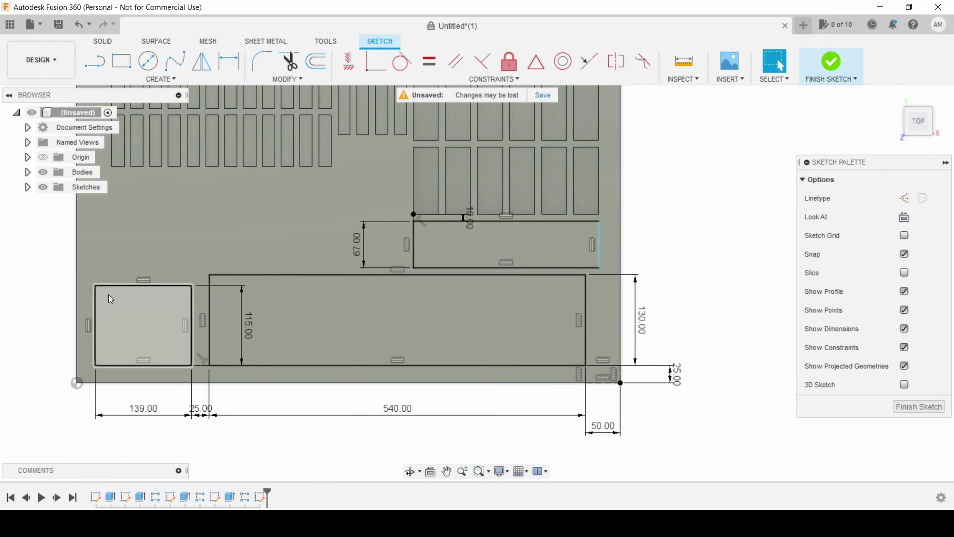
# Cut the three new rectangles 20 mm deep into the plate.
pyautogui.press('e')
pyautogui.click(218, 270)
pyautogui.click(406, 312)
pyautogui.click(577, 311)
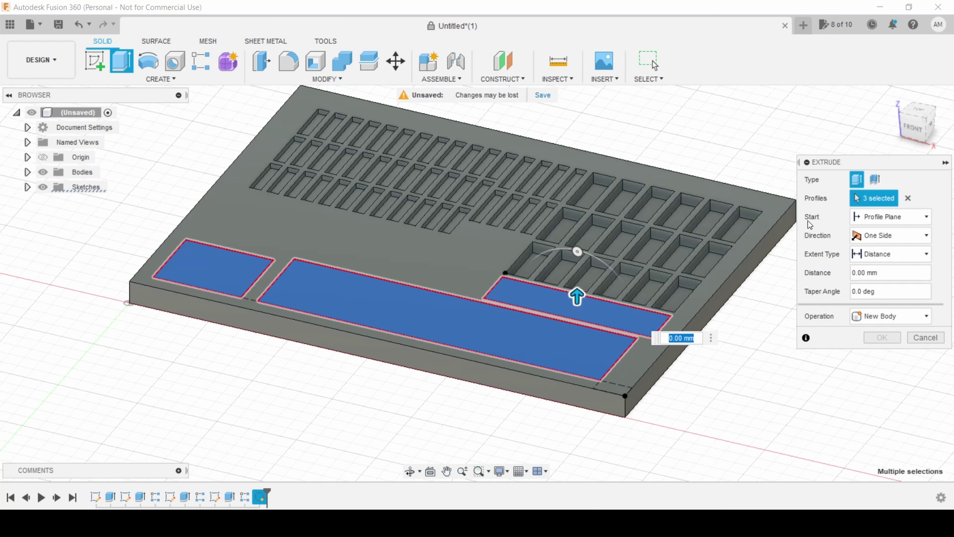
pyautogui.press('BackSpace')
pyautogui.write('-20')
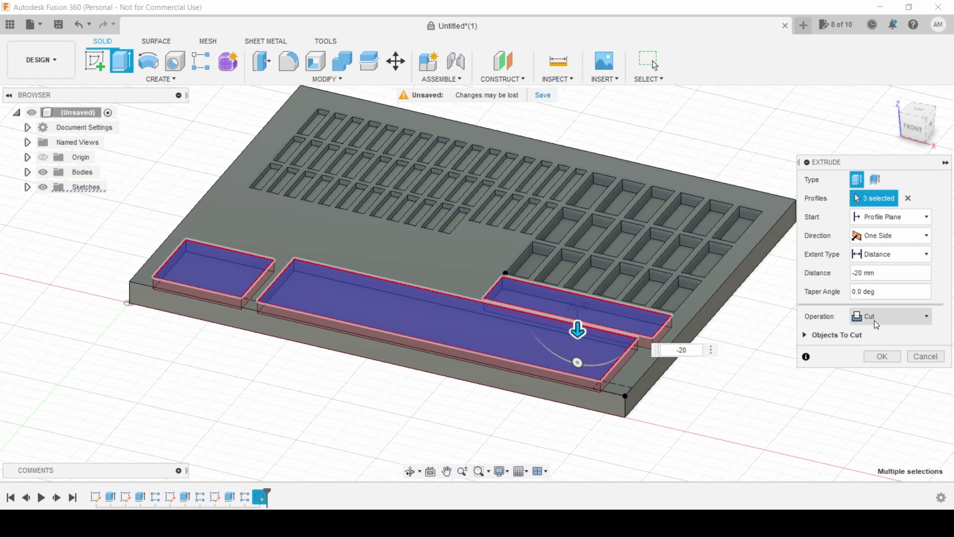
pyautogui.click(881, 357)
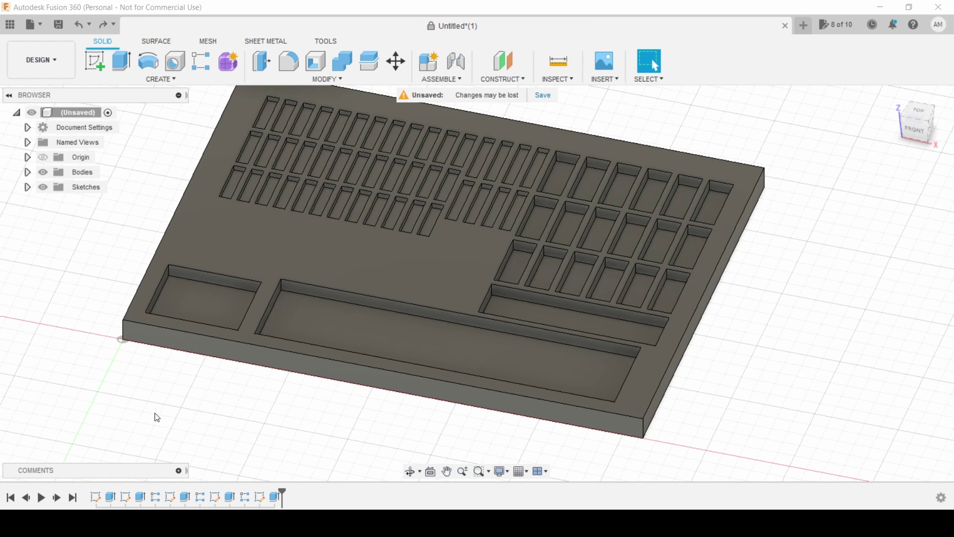
# Switch to the desktop, view the photo 20210811_154441.jpg to examine the spanner beside the tape measure, and close it.
pyautogui.click(881, 6)
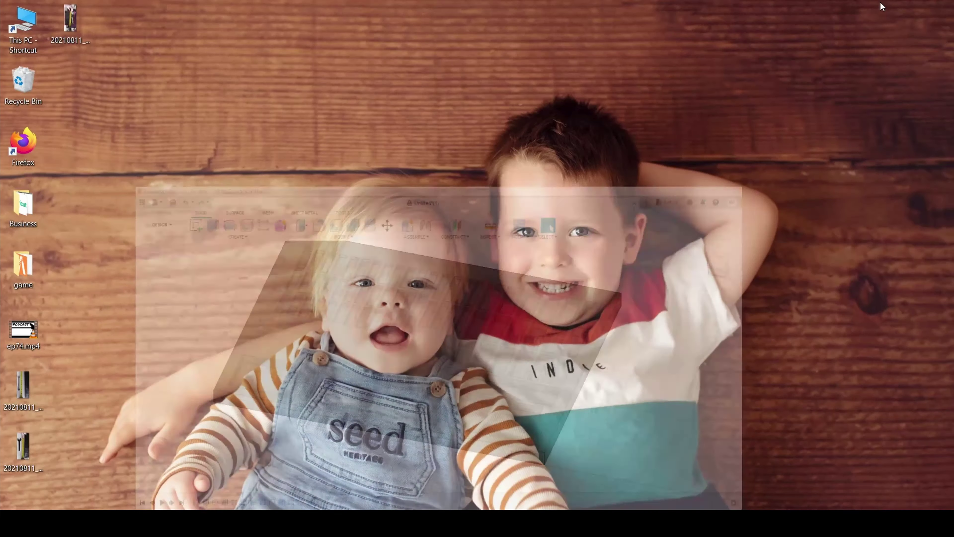
pyautogui.doubleClick(22, 389)
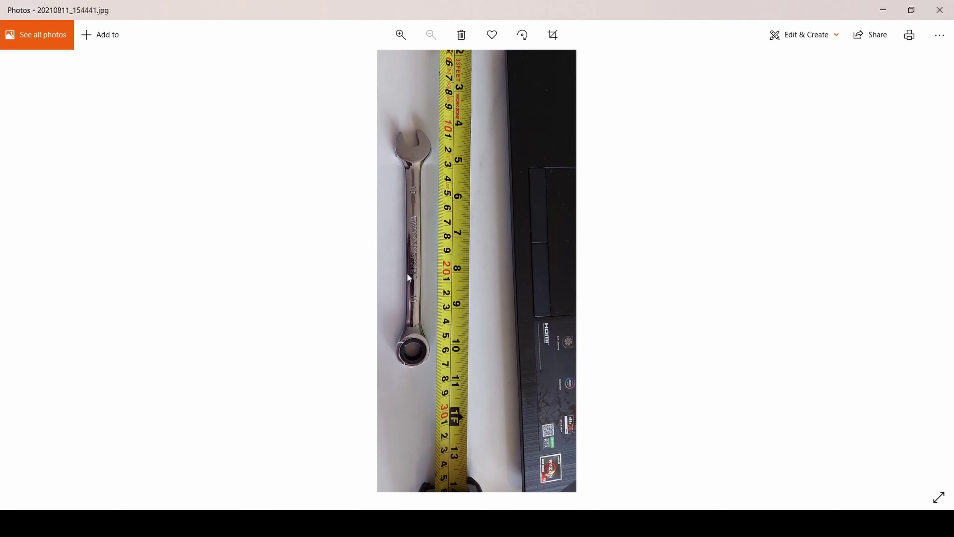
pyautogui.click(939, 10)
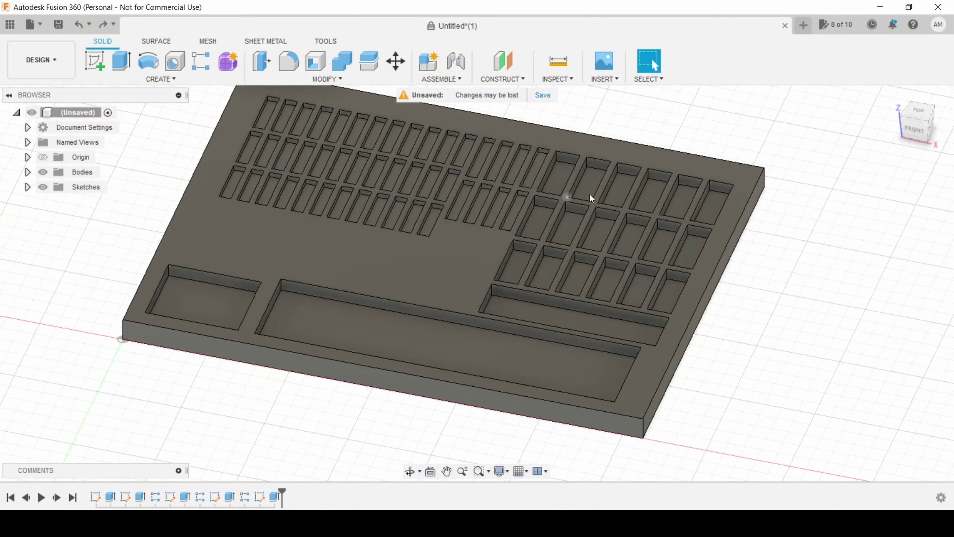
# Insert the image 20210811_154441.jpg as a canvas on the plate's top face.
pyautogui.click(615, 80)
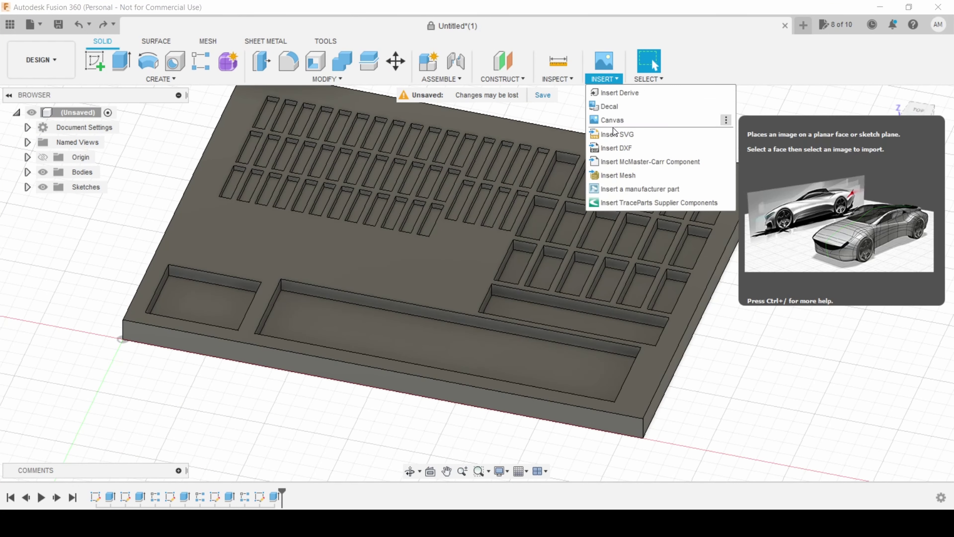
pyautogui.click(615, 121)
pyautogui.click(318, 377)
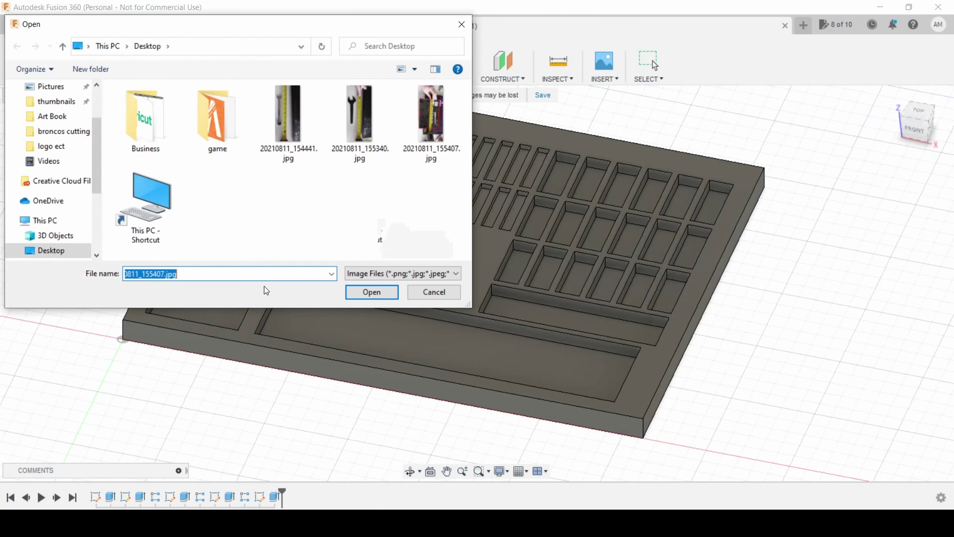
pyautogui.doubleClick(287, 118)
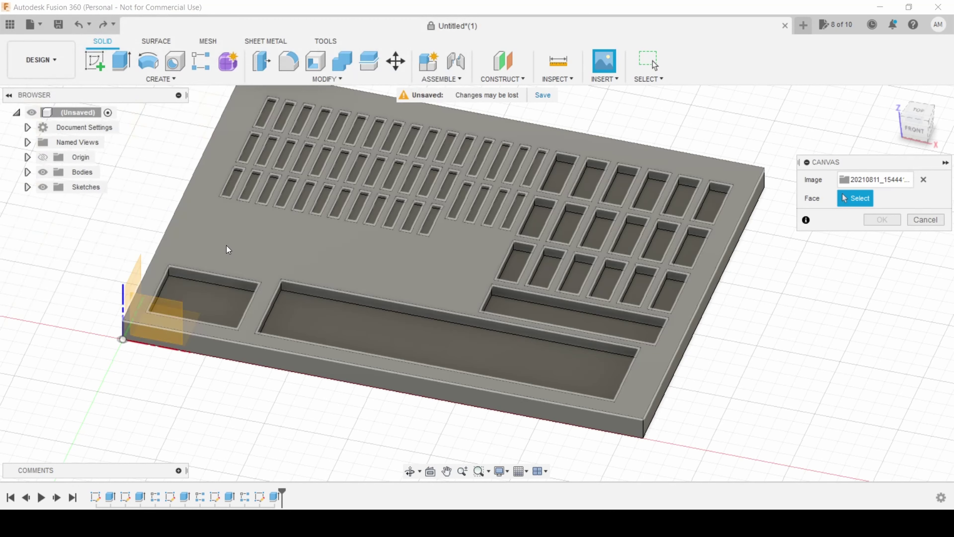
pyautogui.click(242, 243)
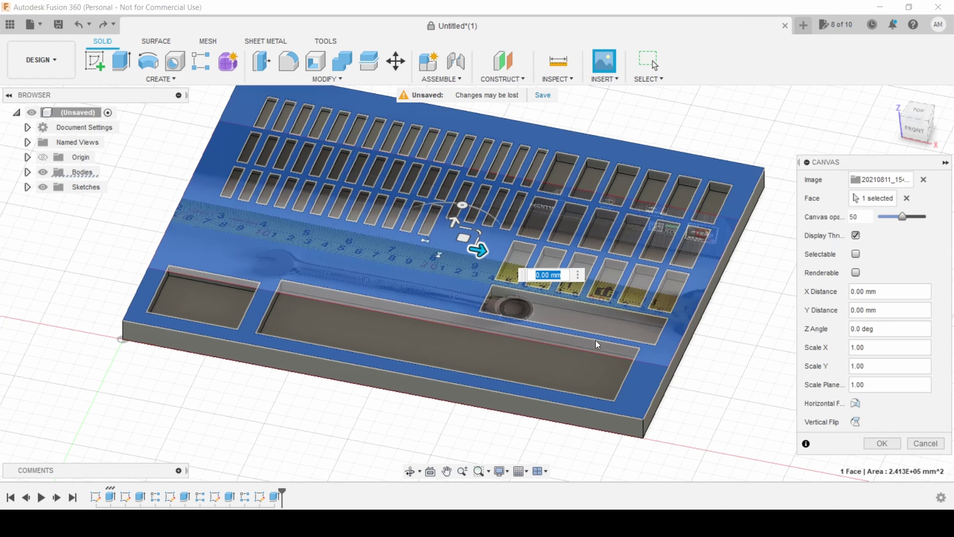
pyautogui.click(884, 445)
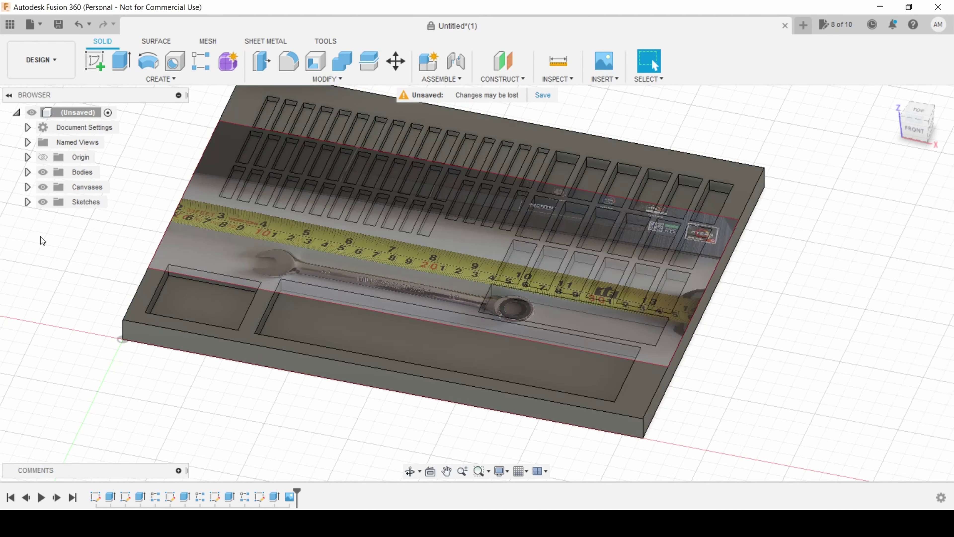
# Calibrate the photo canvas by setting the spanner's overall length, from open jaw tip to ring end, to 170 mm.
pyautogui.click(27, 187)
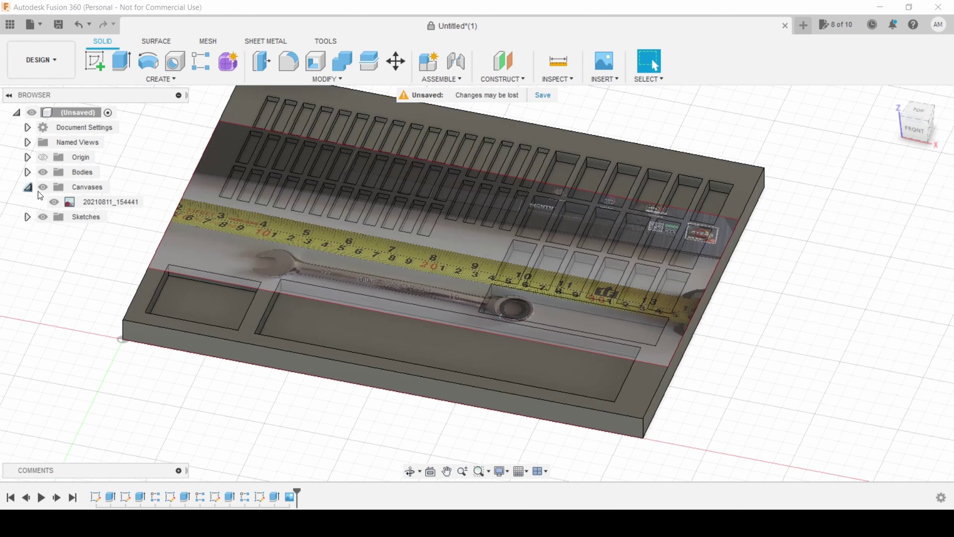
pyautogui.rightClick(87, 202)
pyautogui.click(123, 243)
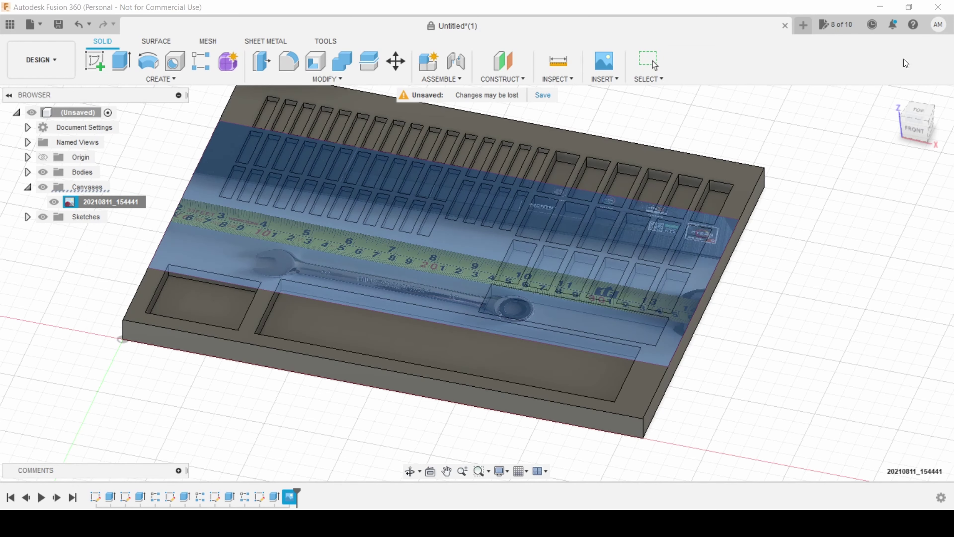
pyautogui.click(918, 111)
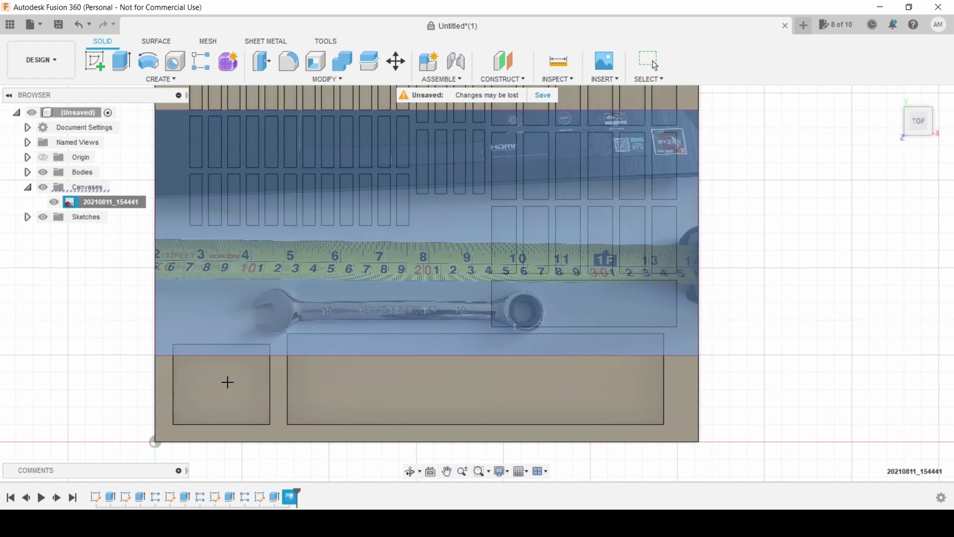
pyautogui.scroll(5, 285, 320)
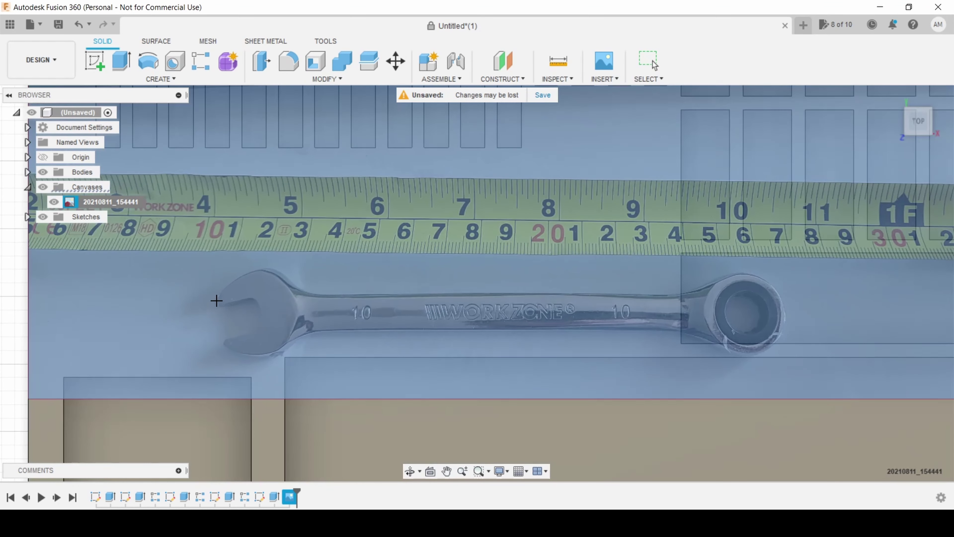
pyautogui.click(218, 303)
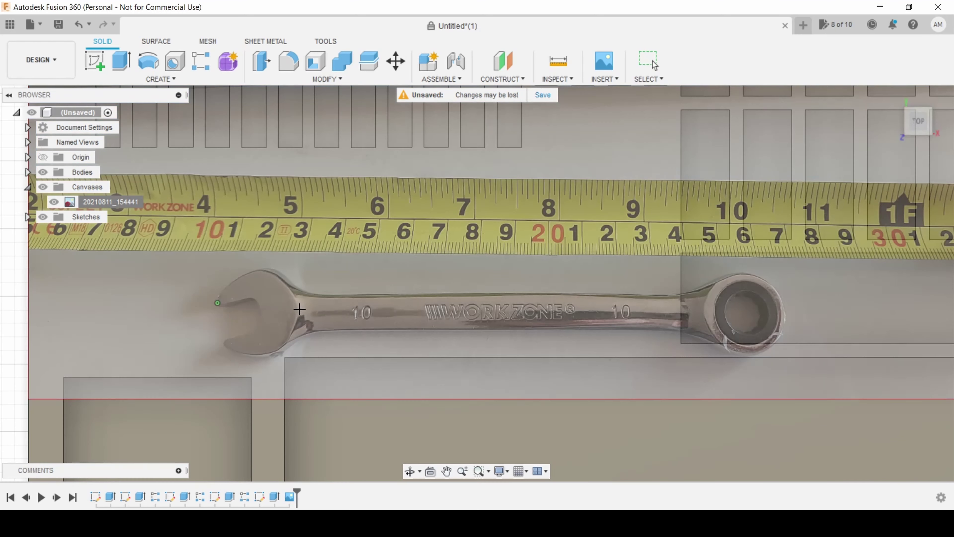
pyautogui.click(786, 317)
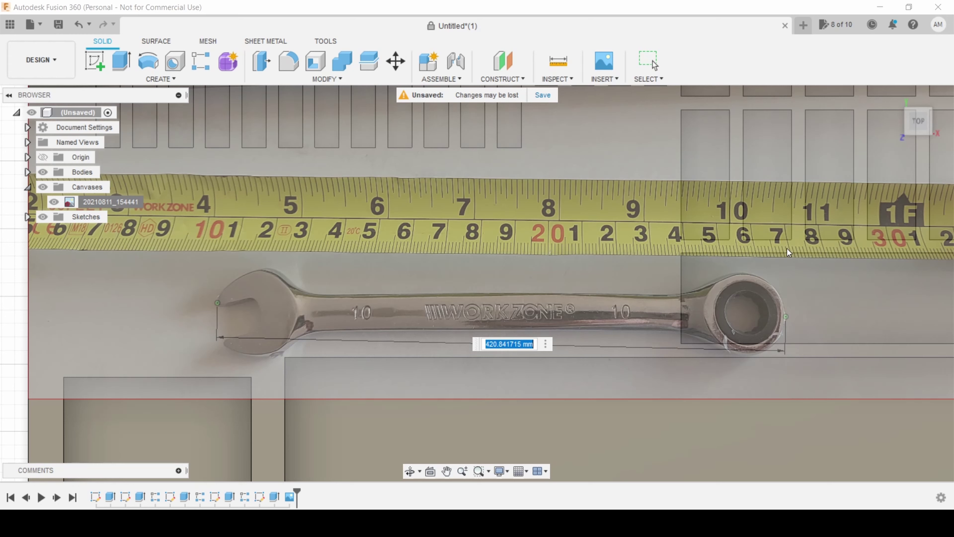
pyautogui.write('170')
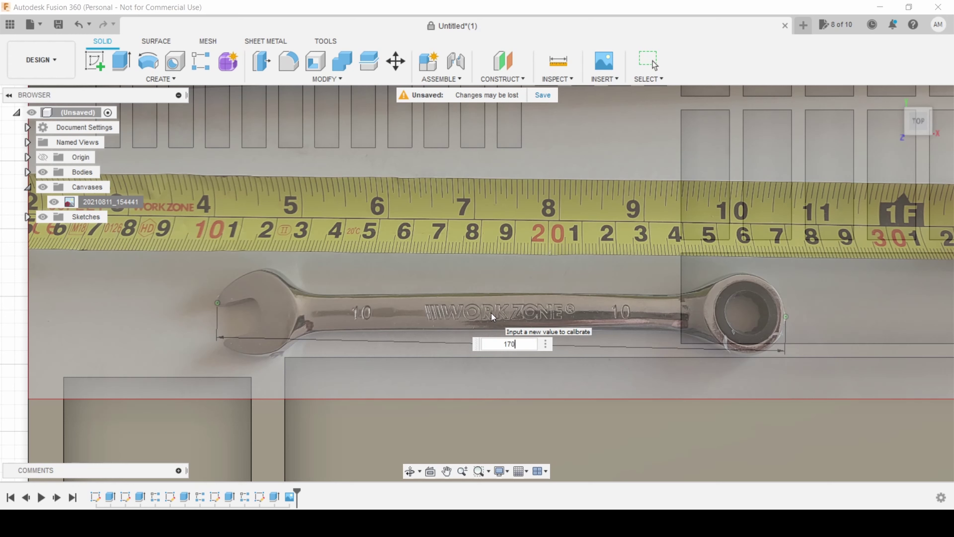
pyautogui.press('Return')
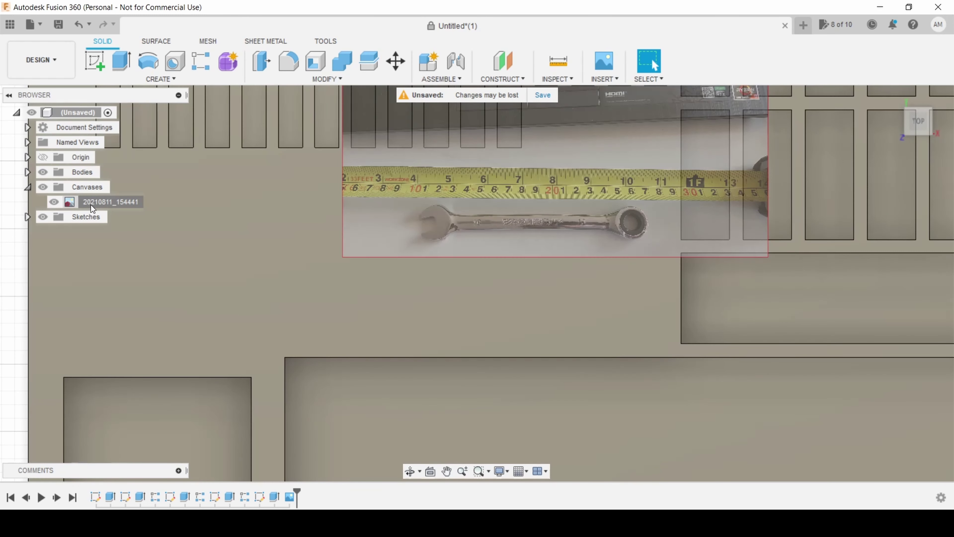
# Move the 20210811_154441 canvas by about -275.4 mm in X and -91.5 mm in Y, placing the spanner above the small square pocket.
pyautogui.rightClick(95, 205)
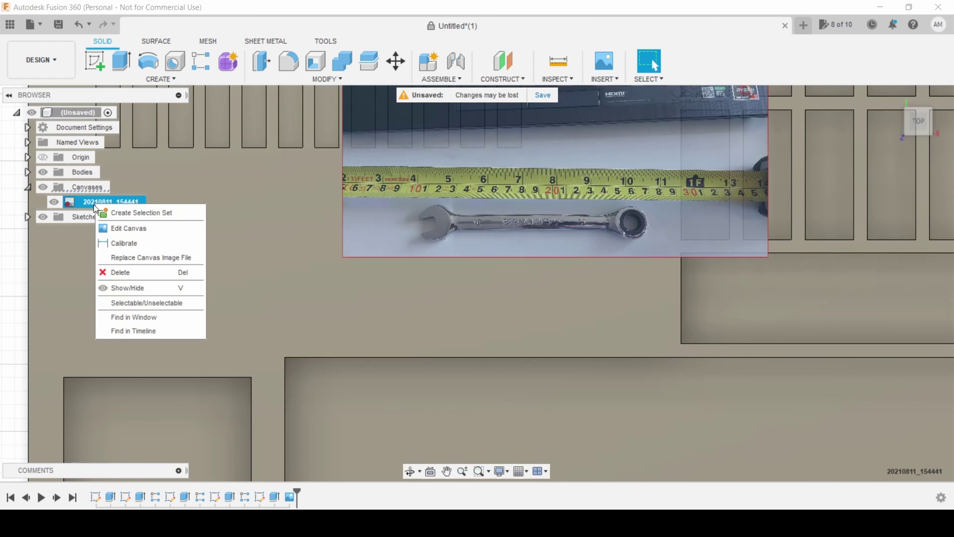
pyautogui.click(127, 233)
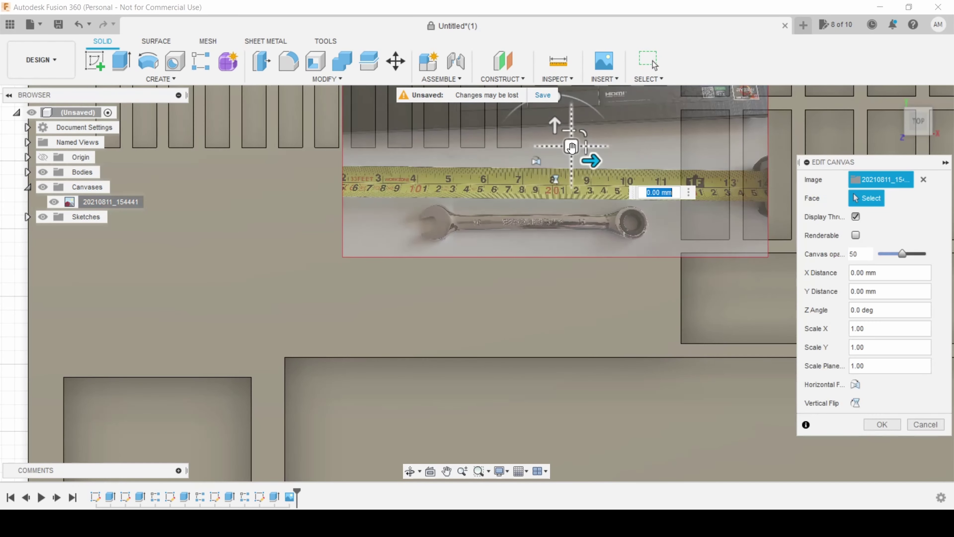
pyautogui.moveTo(512, 184); pyautogui.dragTo(197, 271)
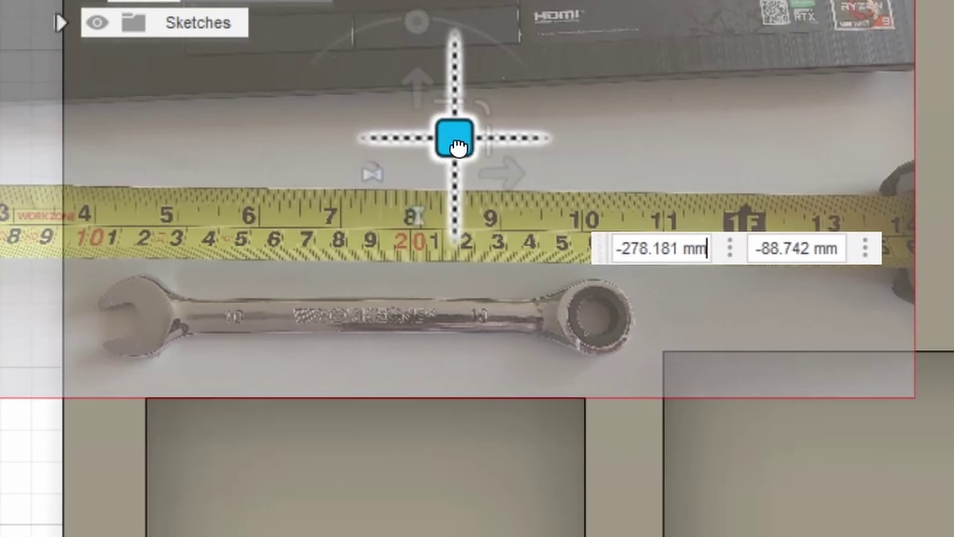
pyautogui.moveTo(458, 148)
pyautogui.mouseDown()
pyautogui.moveTo(484, 154)
pyautogui.moveTo(465, 151)
pyautogui.mouseUp()
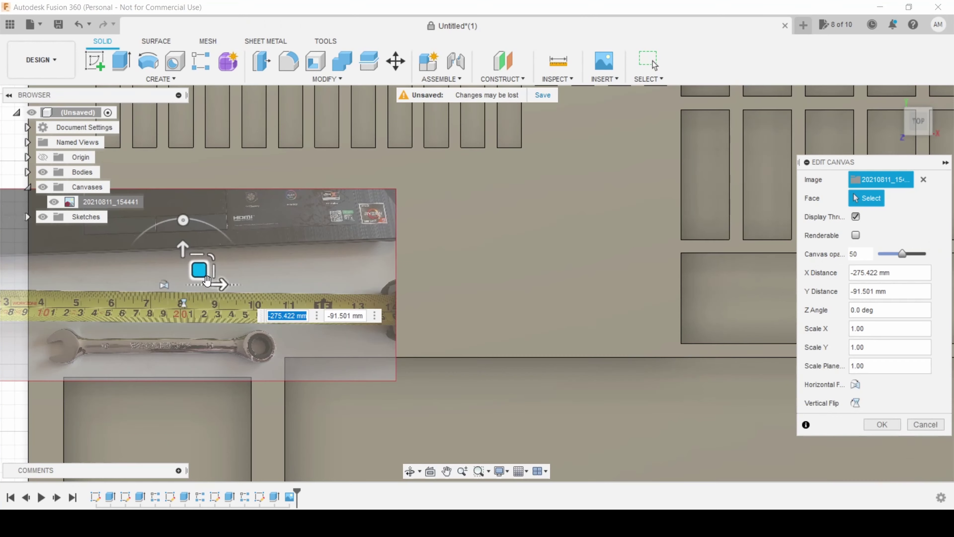
pyautogui.click(881, 424)
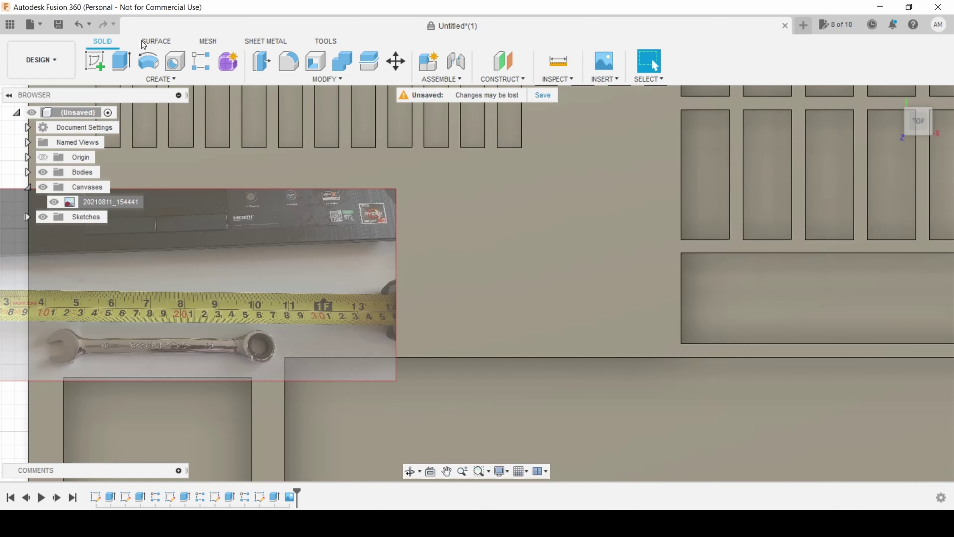
# Start a sketch on the plate's top face and draw a circle about 29 mm in diameter around the spanner's open jaw.
pyautogui.click(94, 60)
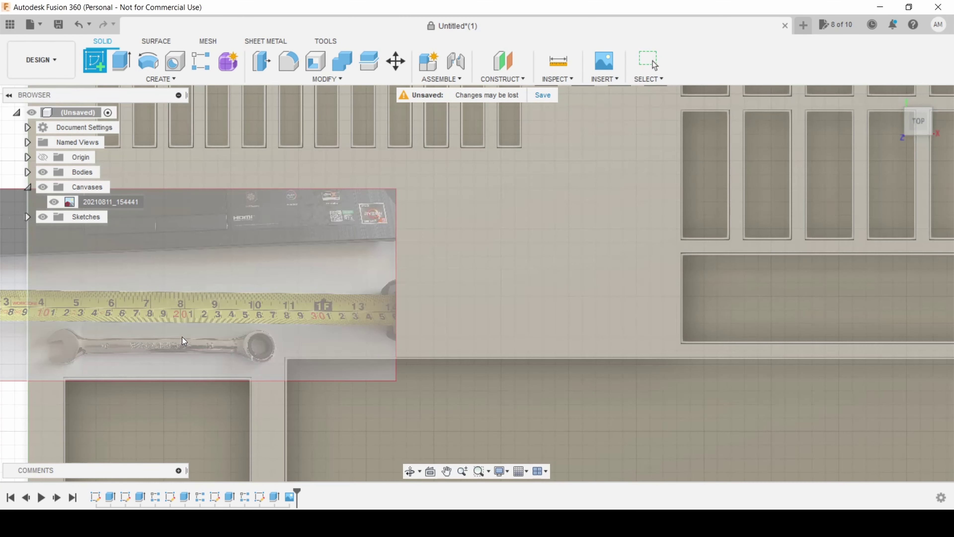
pyautogui.click(161, 334)
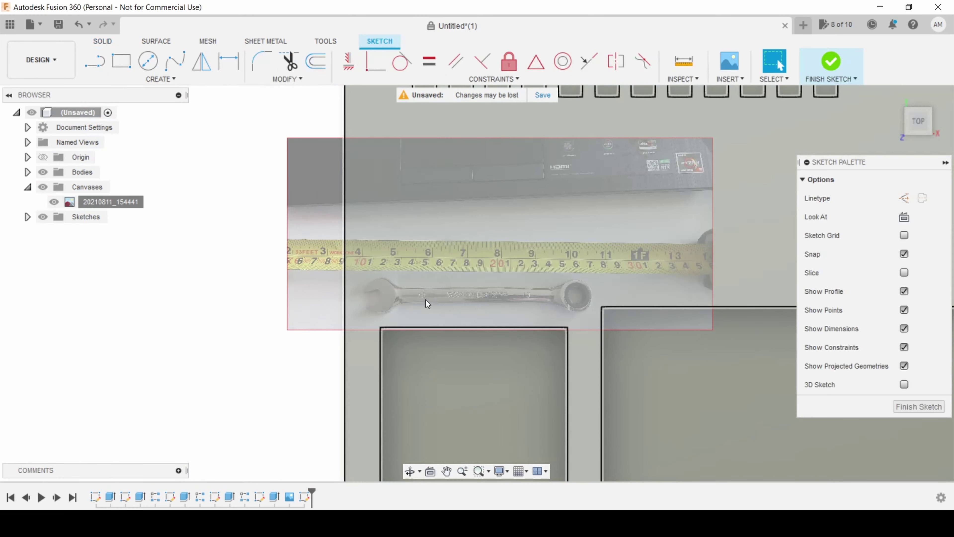
pyautogui.scroll(5, 422, 296)
pyautogui.moveTo(562, 287)
pyautogui.mouseDown(button='middle')
pyautogui.moveTo(428, 307)
pyautogui.moveTo(433, 321)
pyautogui.mouseUp(button='middle')
pyautogui.click(148, 65)
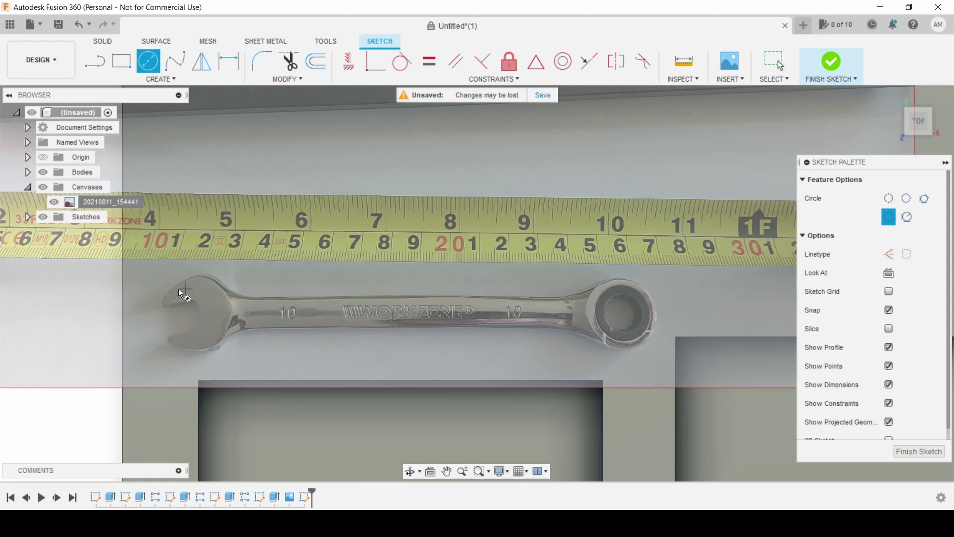
pyautogui.click(197, 313)
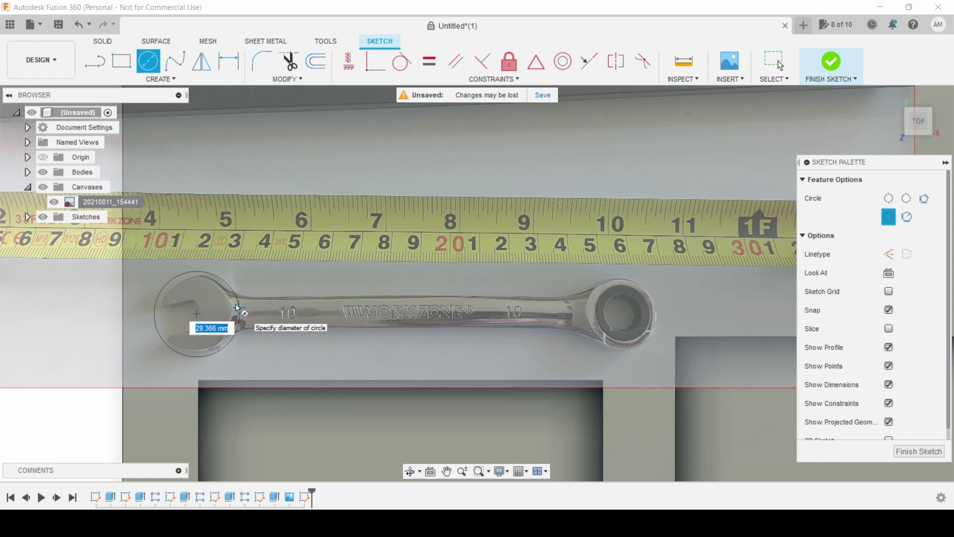
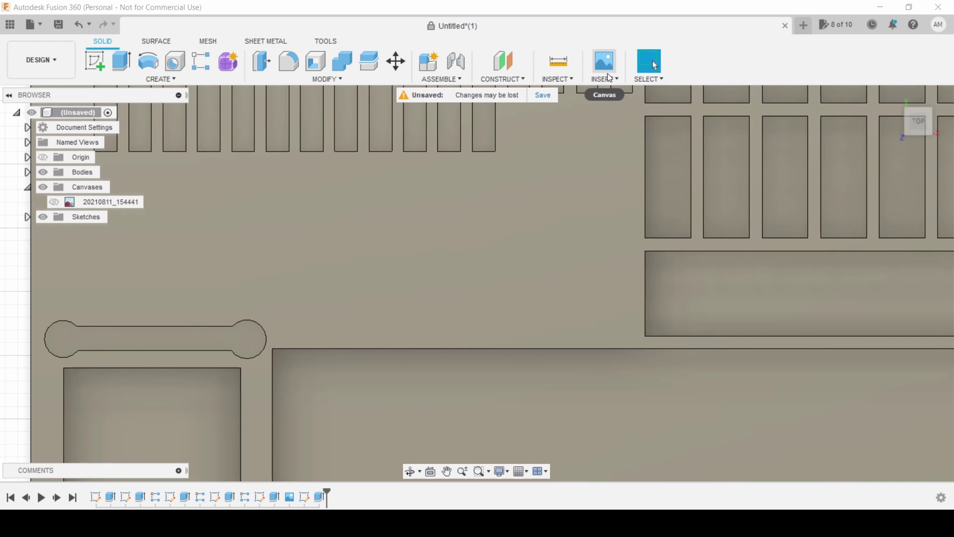
# Insert the image 20210811_155340.jpg from the computer as a canvas on the plate's top face.
pyautogui.click(616, 121)
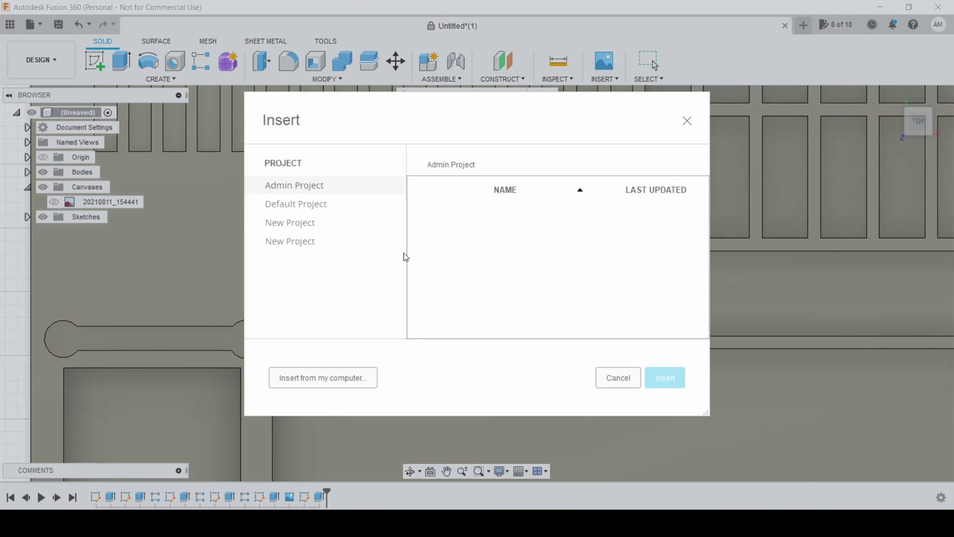
pyautogui.click(334, 376)
pyautogui.click(342, 123)
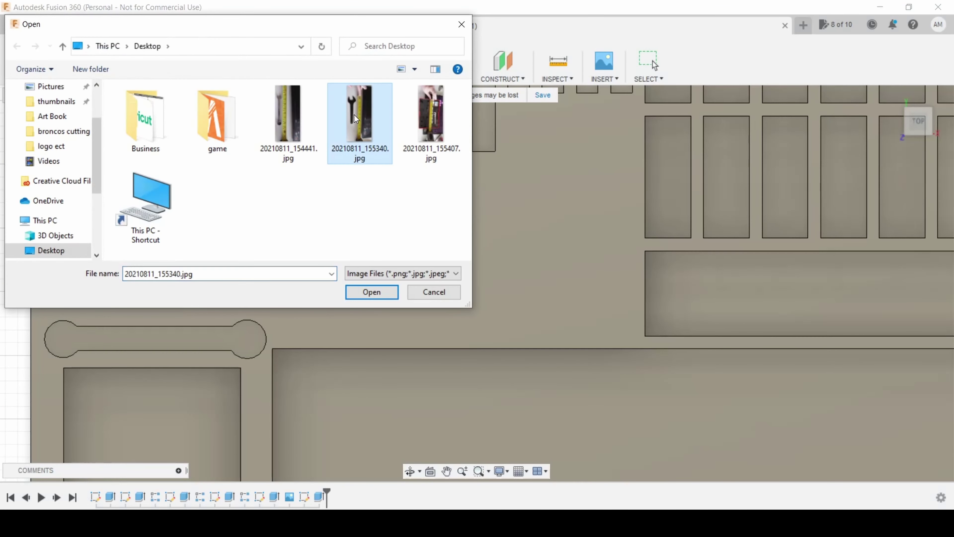
pyautogui.click(375, 293)
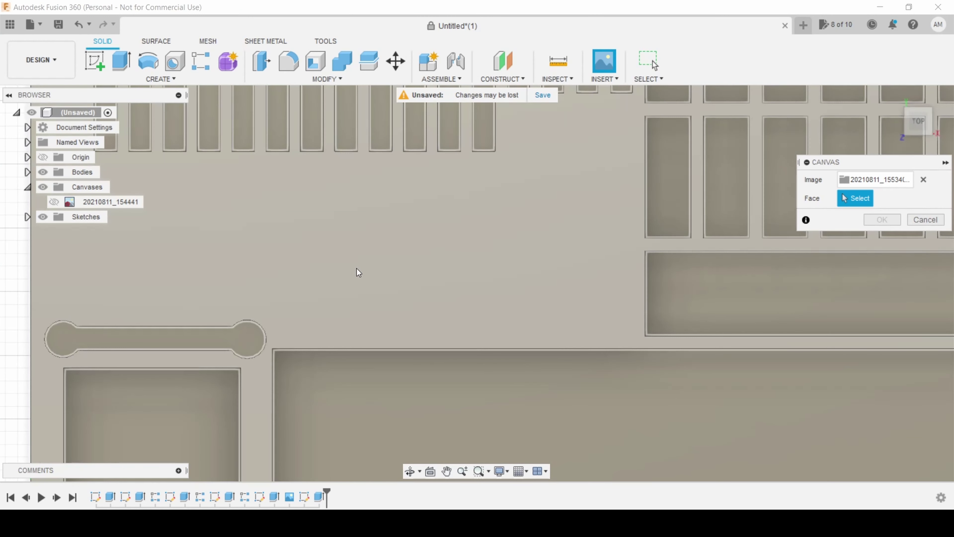
pyautogui.click(357, 273)
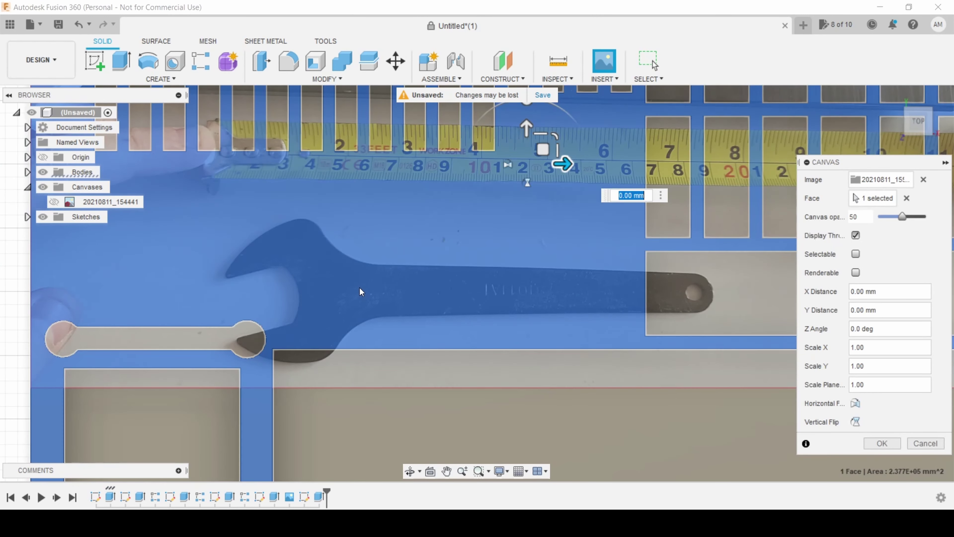
pyautogui.click(882, 443)
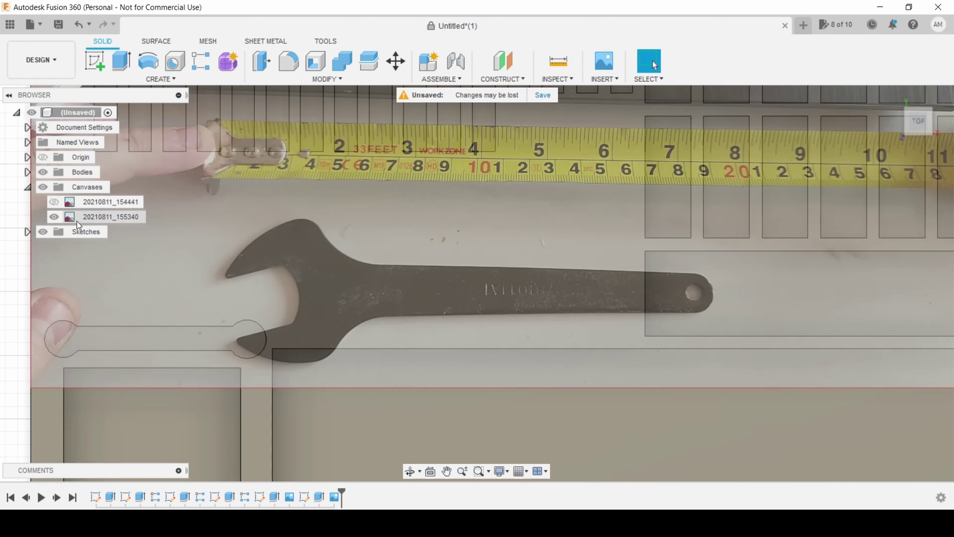
# Calibrate the 20210811_155340 canvas by setting the flat spanner's length, from upper jaw tip to handle end, to 190 mm.
pyautogui.rightClick(74, 218)
pyautogui.click(112, 254)
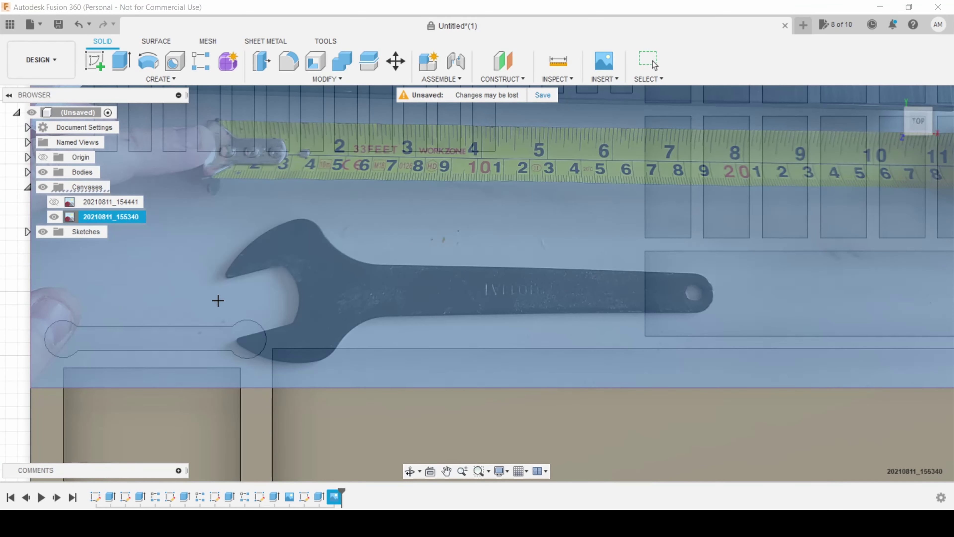
pyautogui.click(225, 276)
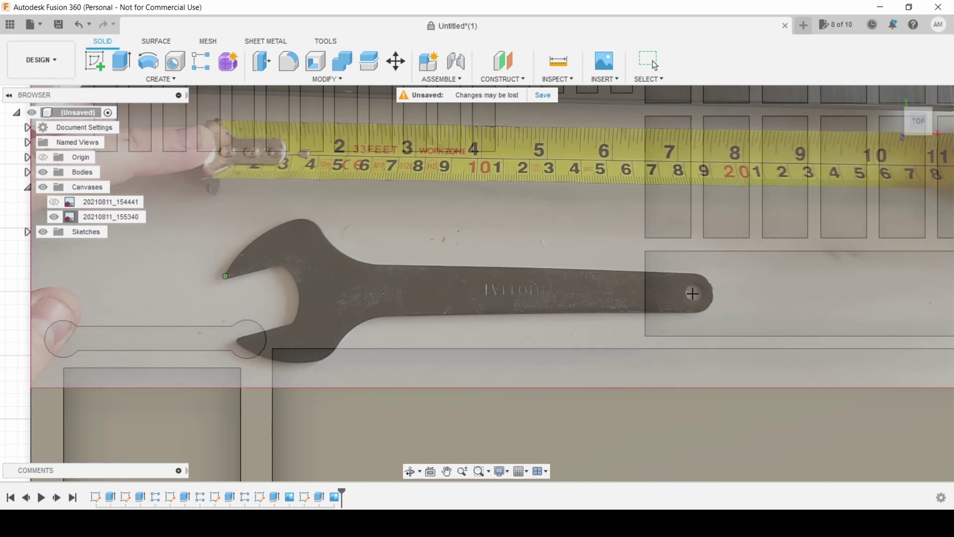
pyautogui.click(713, 295)
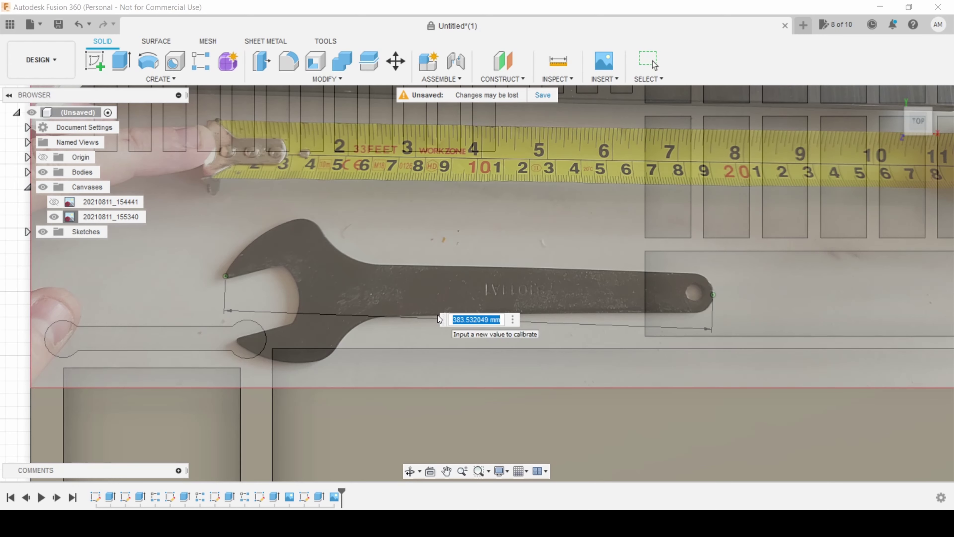
pyautogui.write('190')
pyautogui.press('Return')
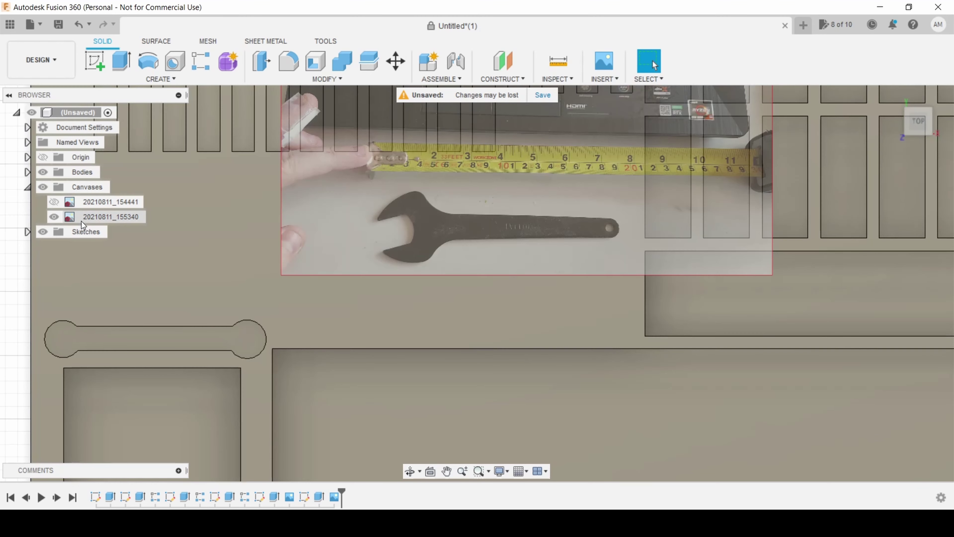
# Rotate the 20210811_155340 canvas by -180 degrees and move it so the flat spanner lies in the free area above the large pocket.
pyautogui.rightClick(81, 221)
pyautogui.click(113, 230)
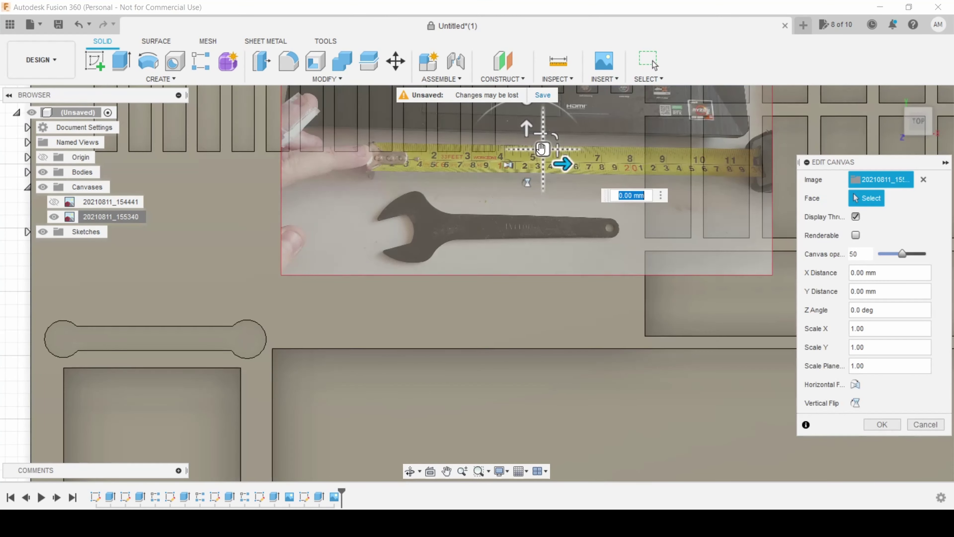
pyautogui.moveTo(541, 152); pyautogui.dragTo(494, 219)
pyautogui.moveTo(483, 161); pyautogui.dragTo(536, 261)
pyautogui.moveTo(543, 305); pyautogui.dragTo(484, 318)
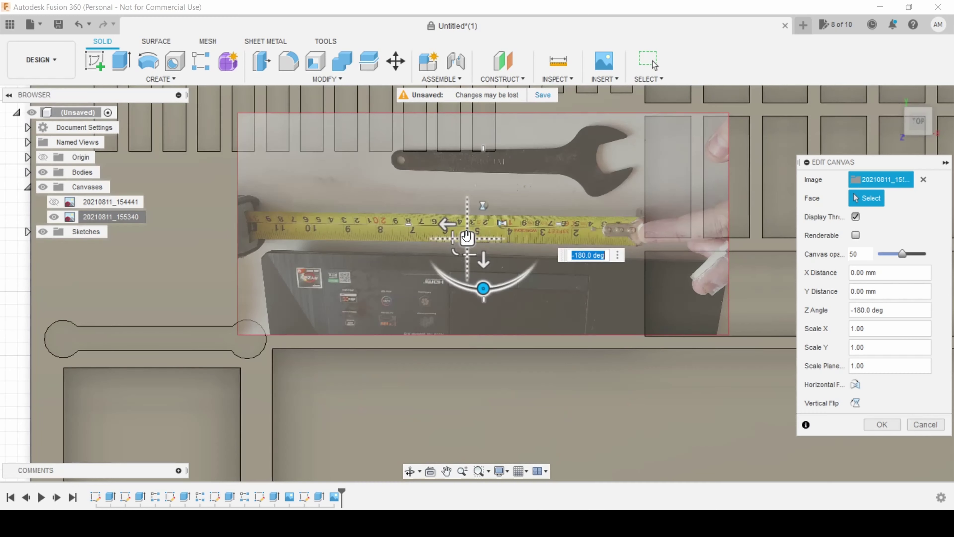
pyautogui.moveTo(467, 239); pyautogui.dragTo(412, 381)
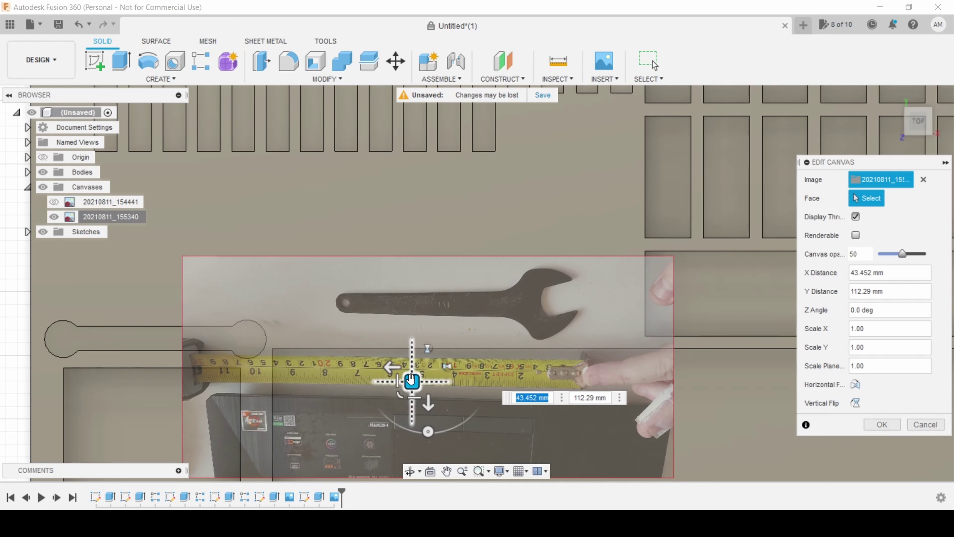
pyautogui.click(880, 425)
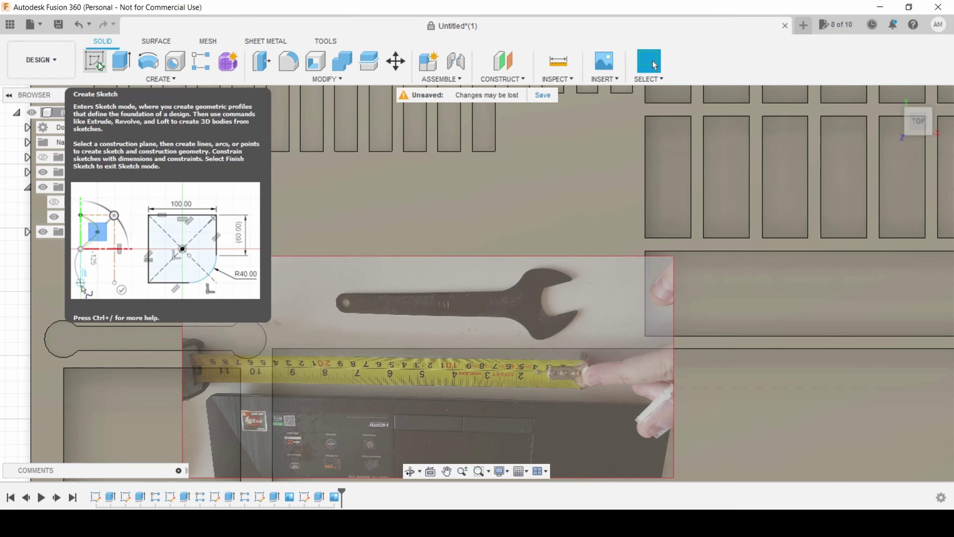
# Start a sketch on the plate's top face and draw a circle about 18 mm in diameter around the flat spanner's rounded handle end.
pyautogui.click(100, 63)
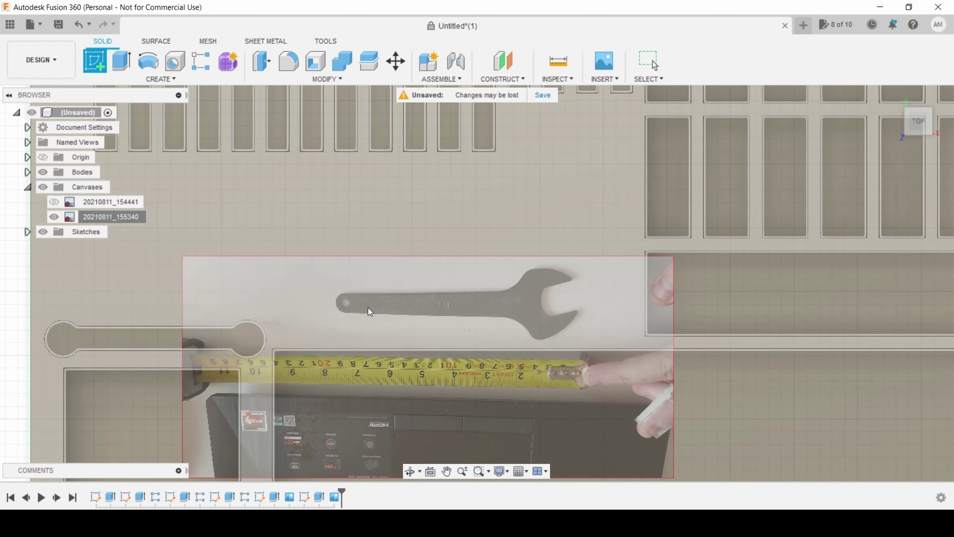
pyautogui.click(368, 305)
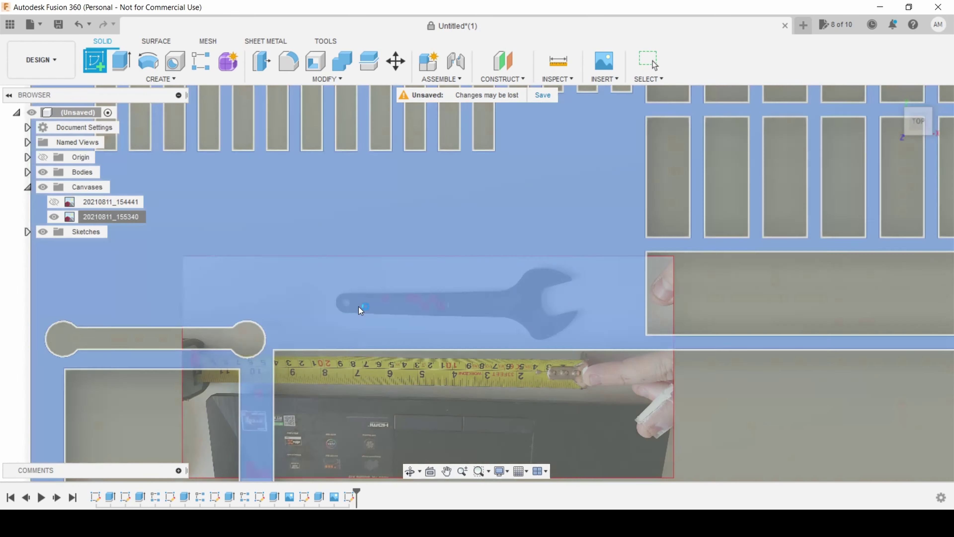
pyautogui.scroll(5, 620, 282)
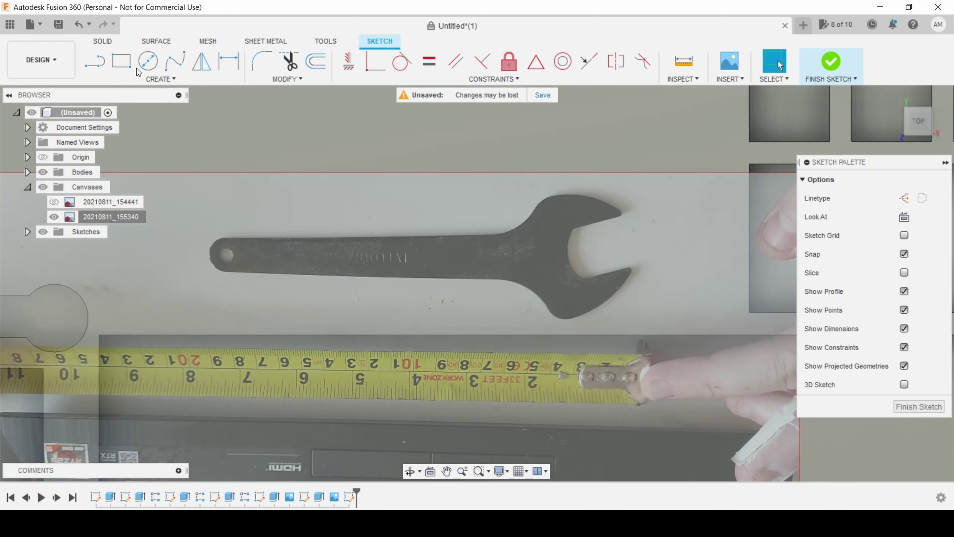
pyautogui.click(148, 61)
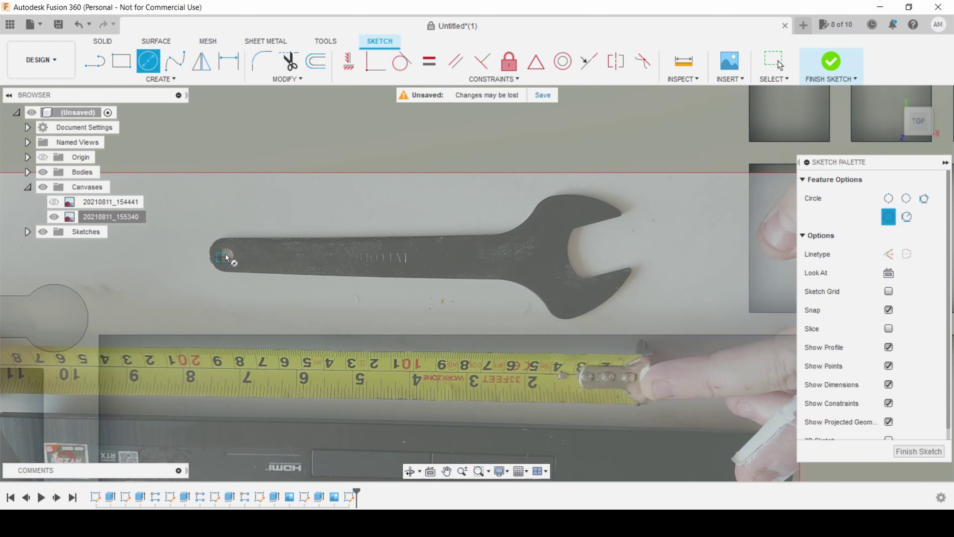
pyautogui.scroll(4, 228, 254)
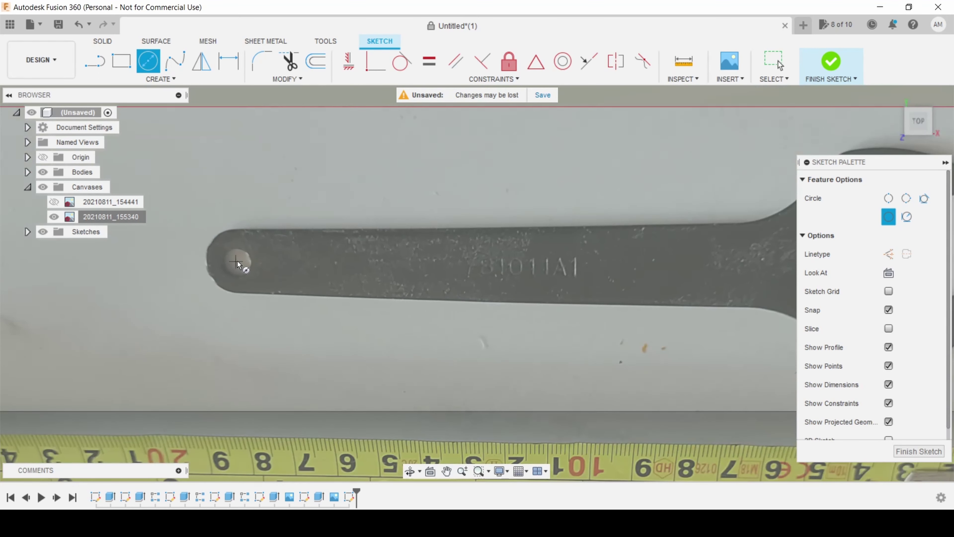
pyautogui.click(235, 262)
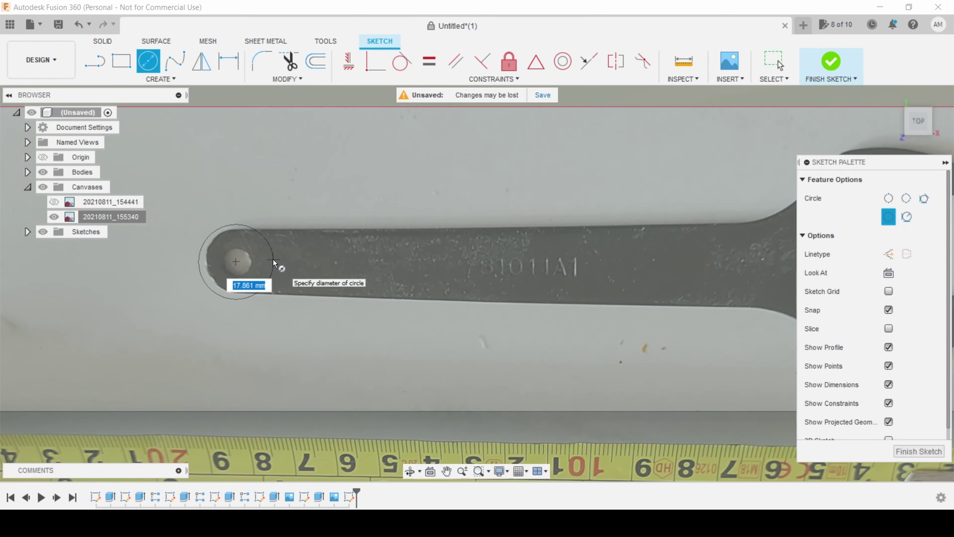
pyautogui.click(273, 261)
# Draw a line along the handle's upper edge from the end circle to where the spanner head begins to flare.
pyautogui.moveTo(570, 316); pyautogui.dragTo(363, 308, button='middle')
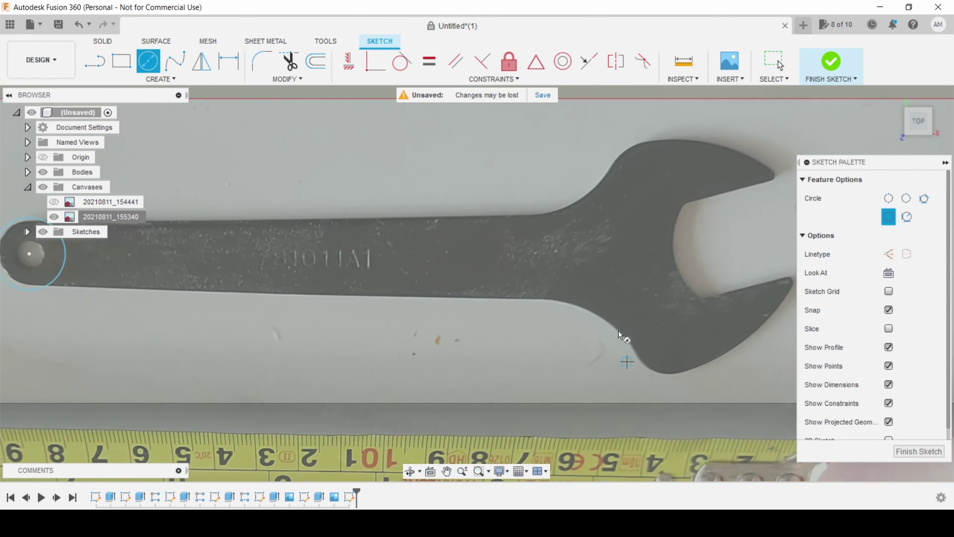
pyautogui.scroll(-2, 619, 332)
pyautogui.press('l')
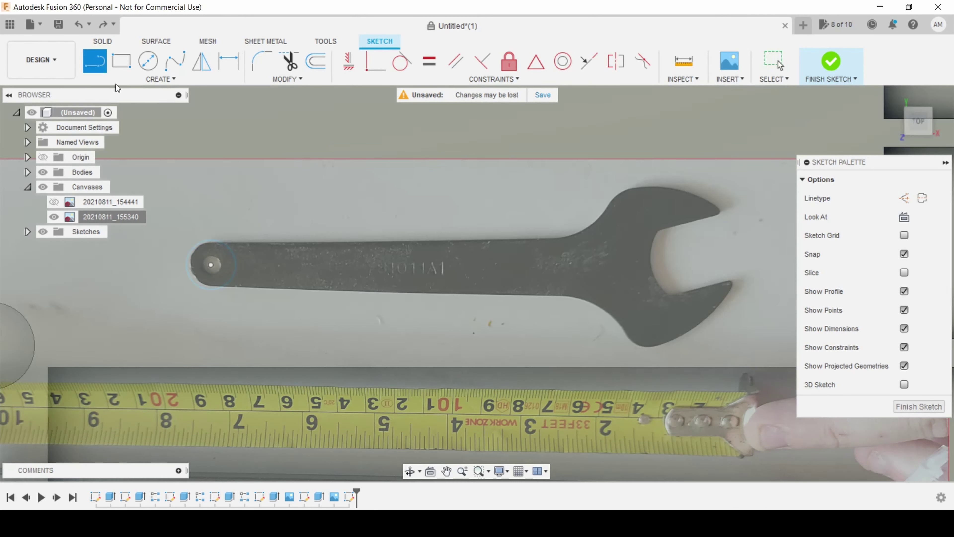
pyautogui.click(222, 242)
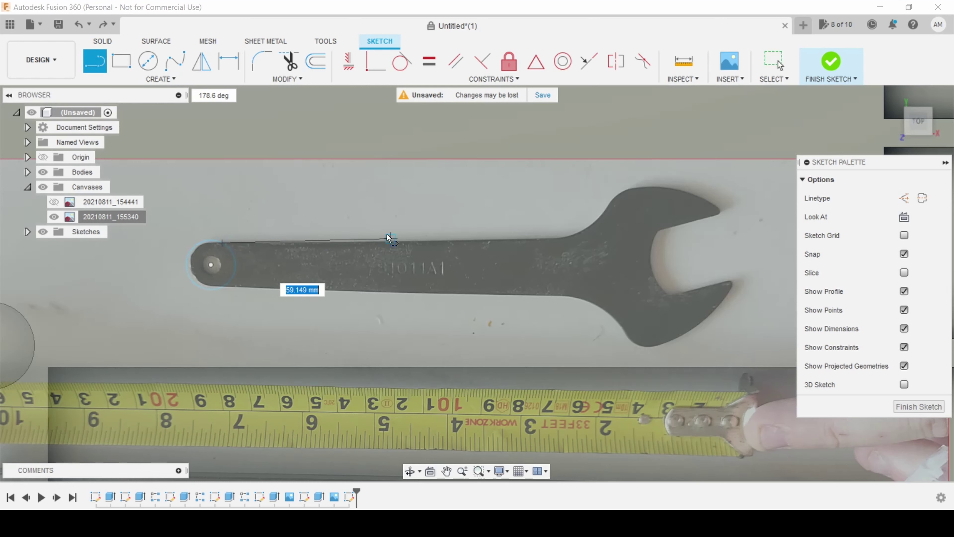
pyautogui.click(554, 237)
pyautogui.press('Escape')
pyautogui.click(161, 79)
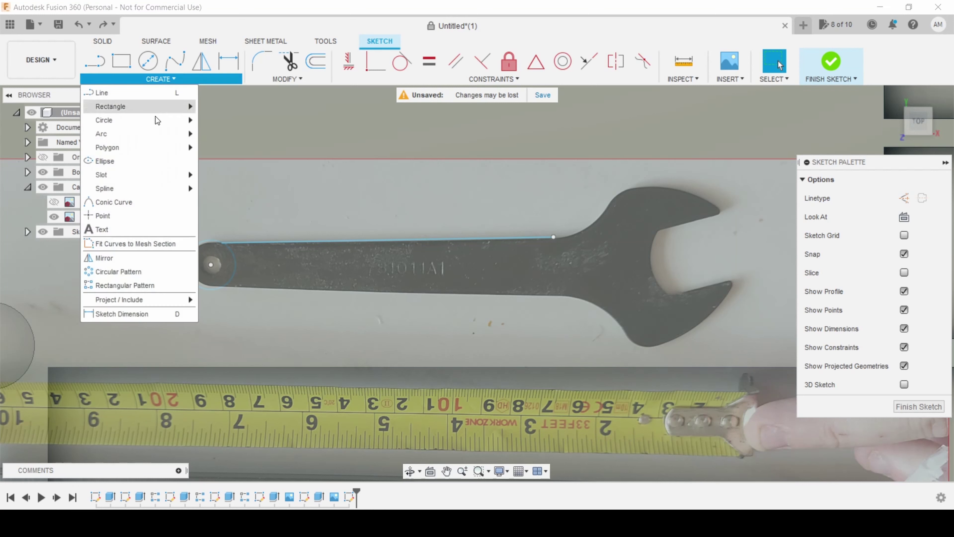
pyautogui.click(128, 203)
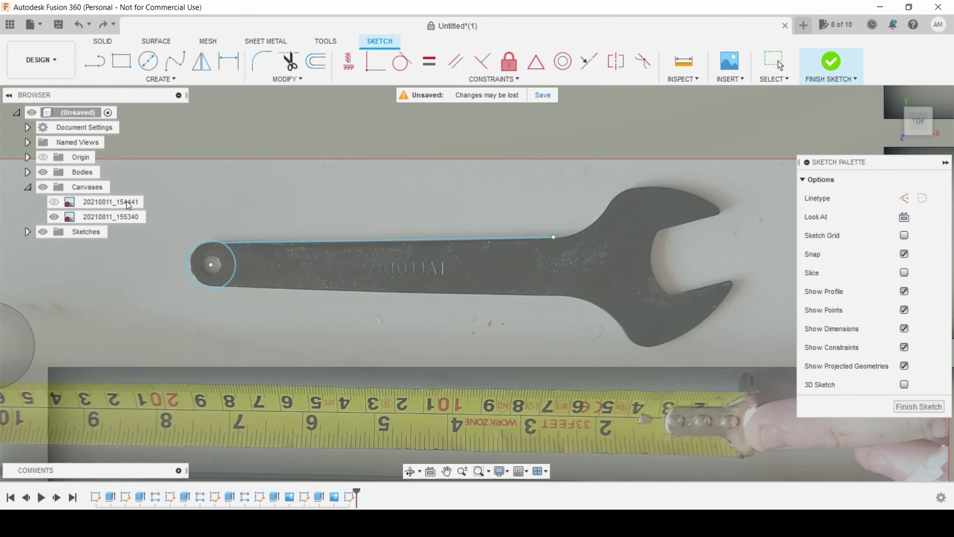
pyautogui.click(553, 237)
pyautogui.click(619, 195)
pyautogui.click(584, 231)
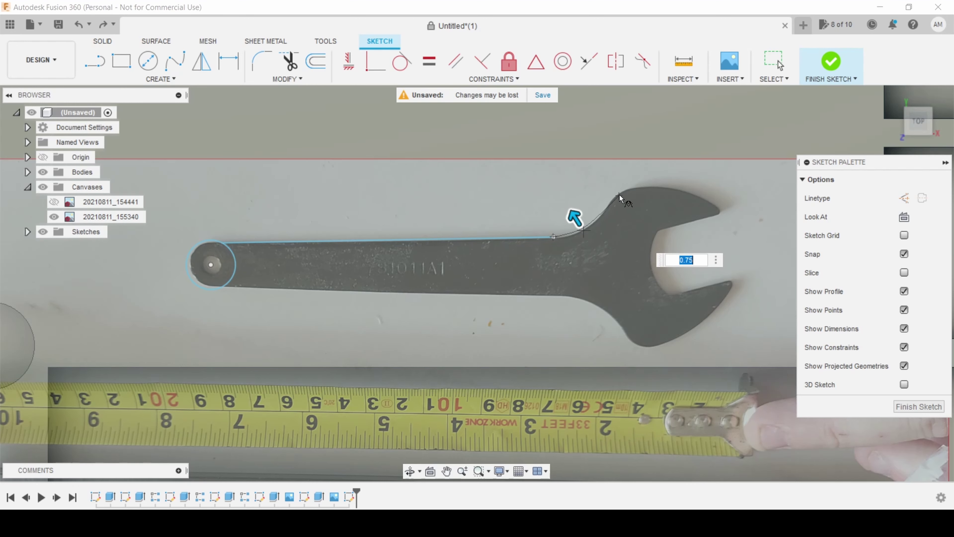
pyautogui.press('Escape')
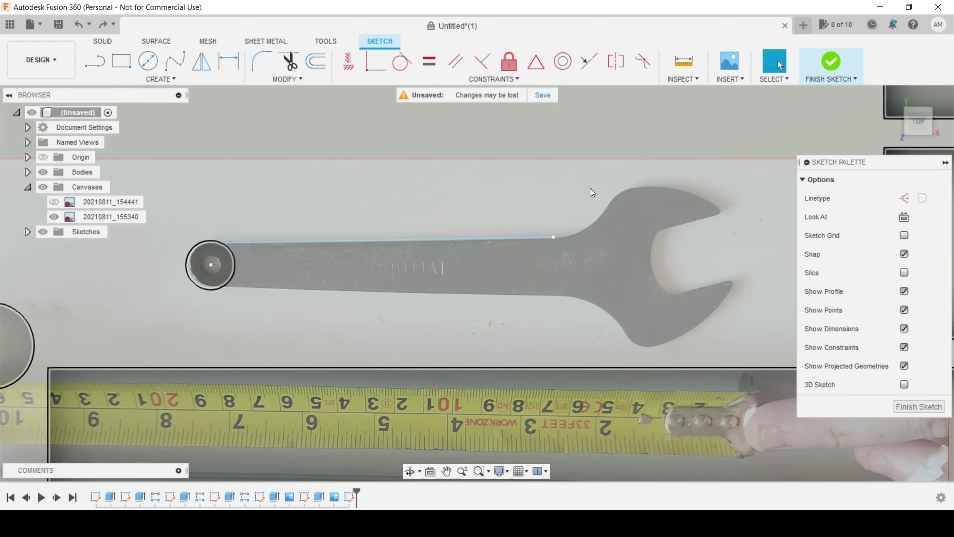
# Draw a conic curve from the upper handle line's end along the concave flare up to the spanner head's shoulder.
pyautogui.click(160, 79)
pyautogui.click(136, 201)
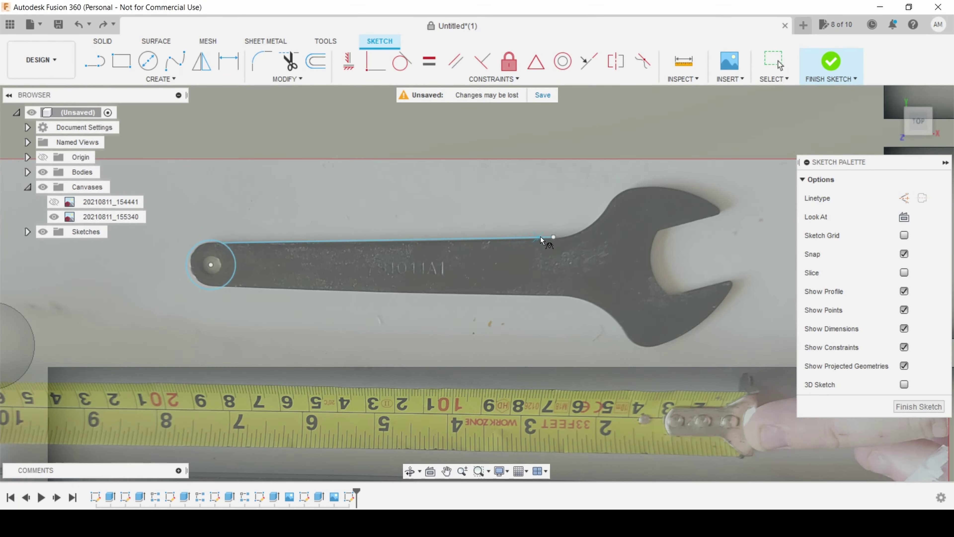
pyautogui.click(553, 237)
pyautogui.click(610, 201)
pyautogui.click(585, 227)
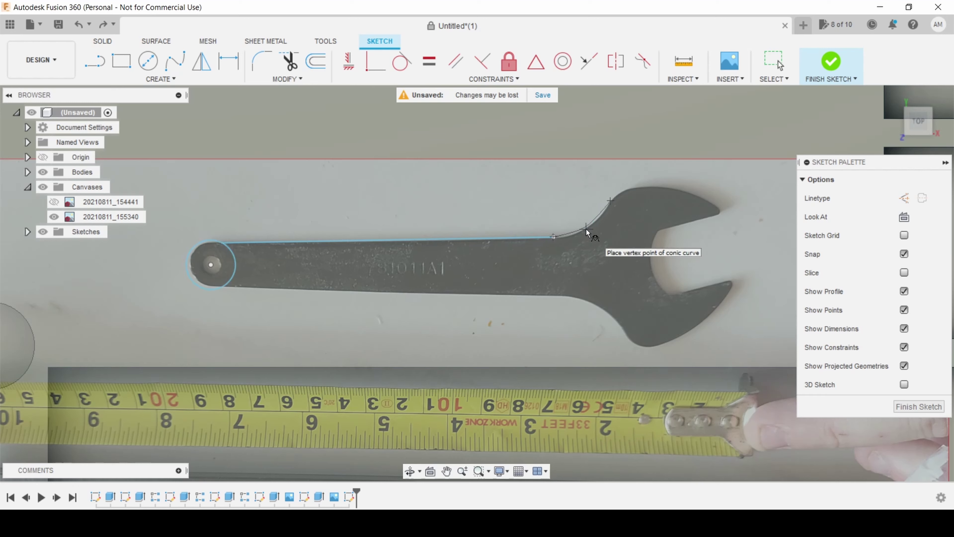
# Draw a conic curve from the end of the flare curve over the rounded upper outer edge of the spanner head.
pyautogui.click(171, 80)
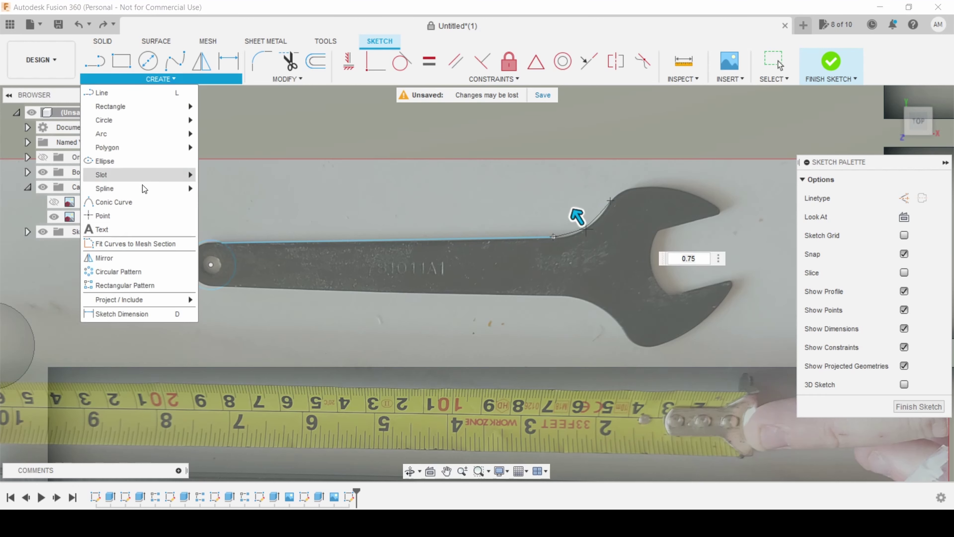
pyautogui.click(124, 201)
pyautogui.click(610, 200)
pyautogui.click(683, 190)
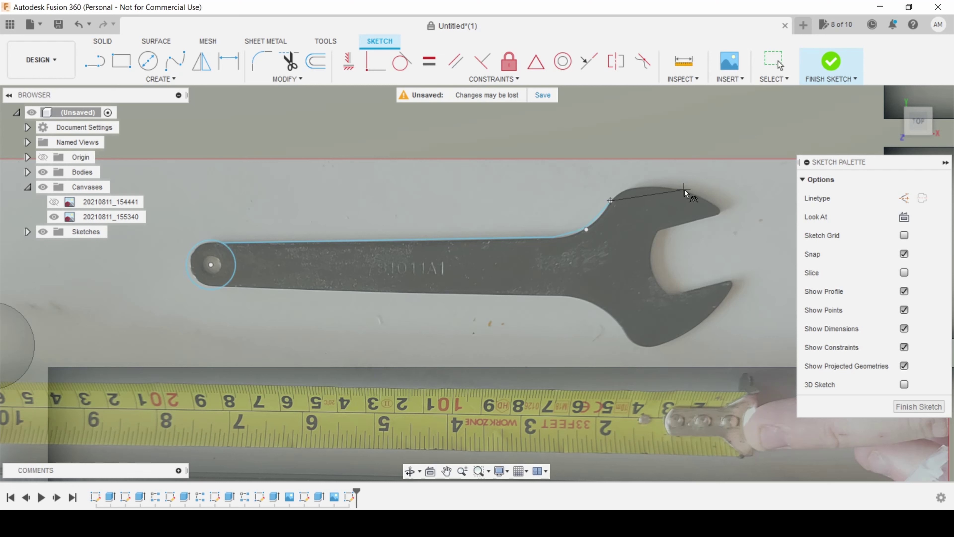
pyautogui.click(629, 184)
# Continue the head's outline with a conic curve down to the tip of the upper jaw.
pyautogui.click(160, 79)
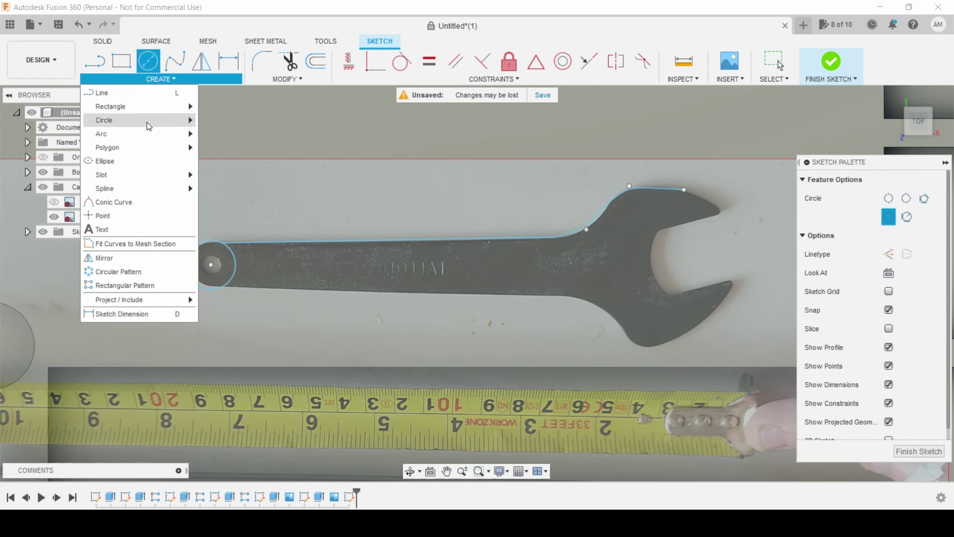
pyautogui.click(125, 215)
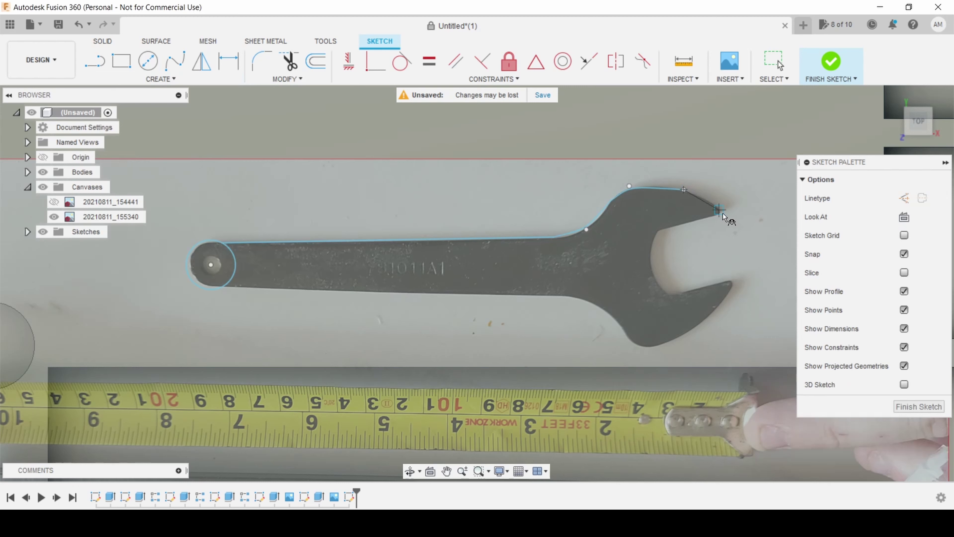
pyautogui.doubleClick(706, 202)
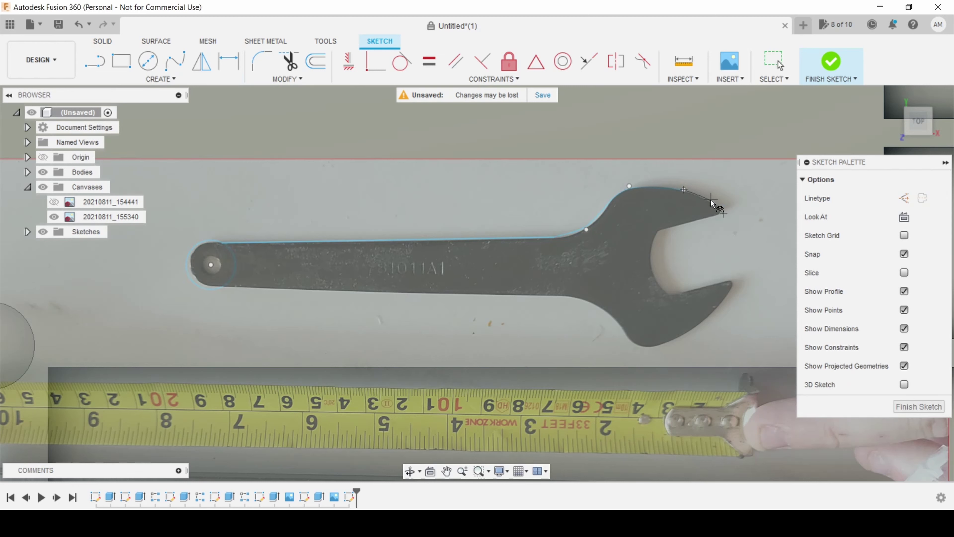
# Trace the upper jaw's inner edge with a conic curve from its tip to the start of the throat.
pyautogui.click(160, 79)
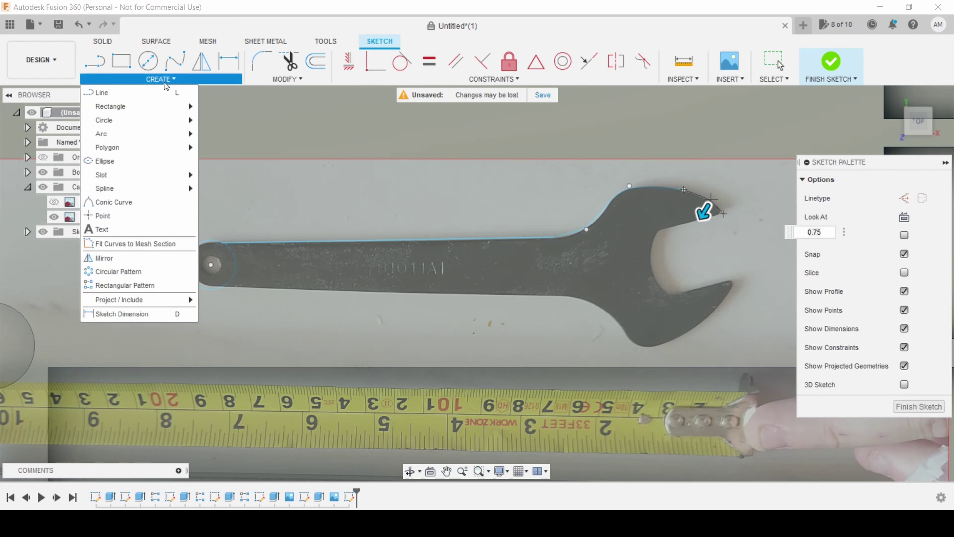
pyautogui.click(119, 203)
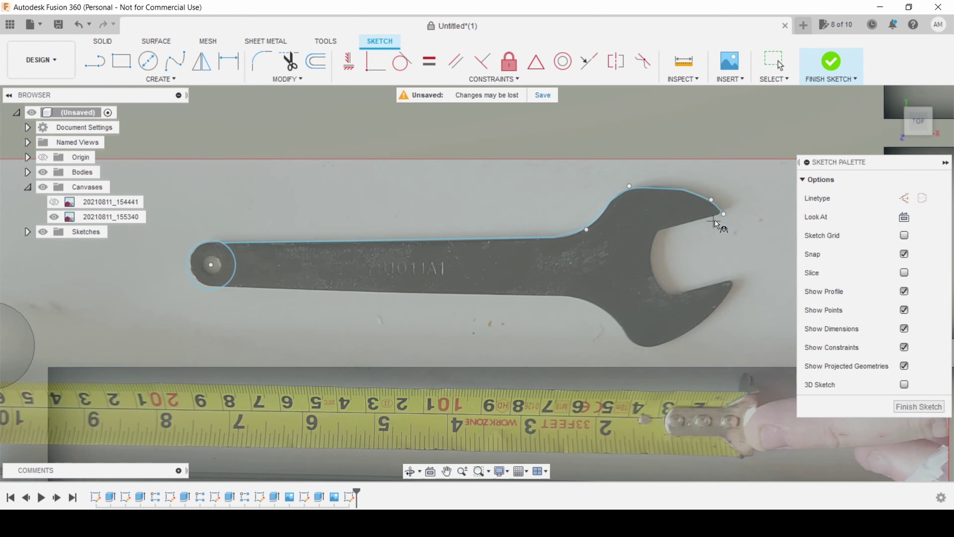
pyautogui.click(724, 214)
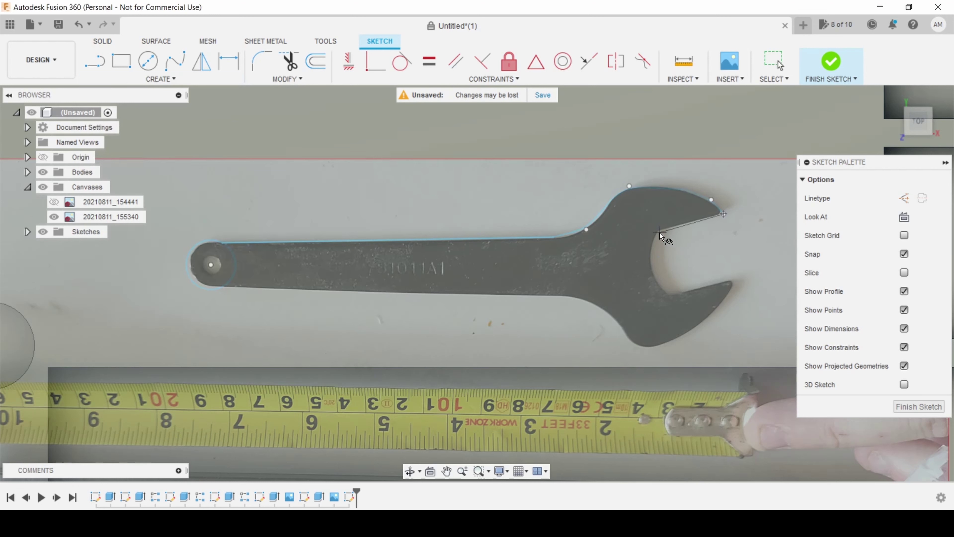
pyautogui.click(586, 230)
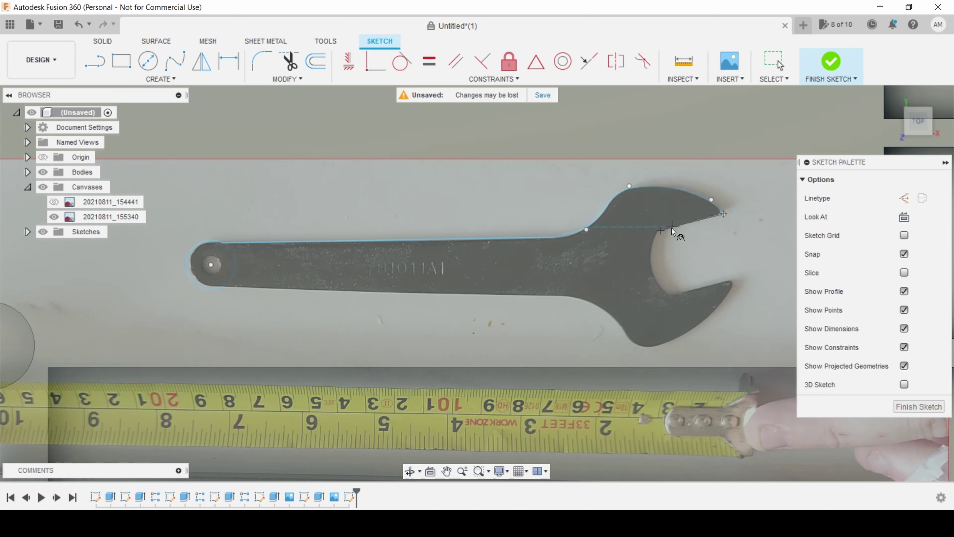
pyautogui.click(685, 222)
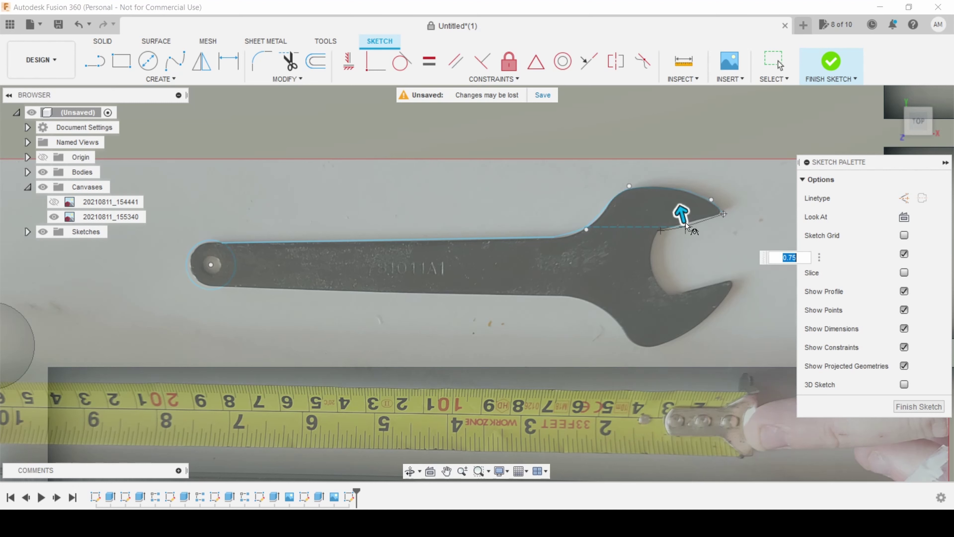
# Trace the curved throat between the jaws with a conic curve joining the inner ends of both jaw edges.
pyautogui.click(160, 79)
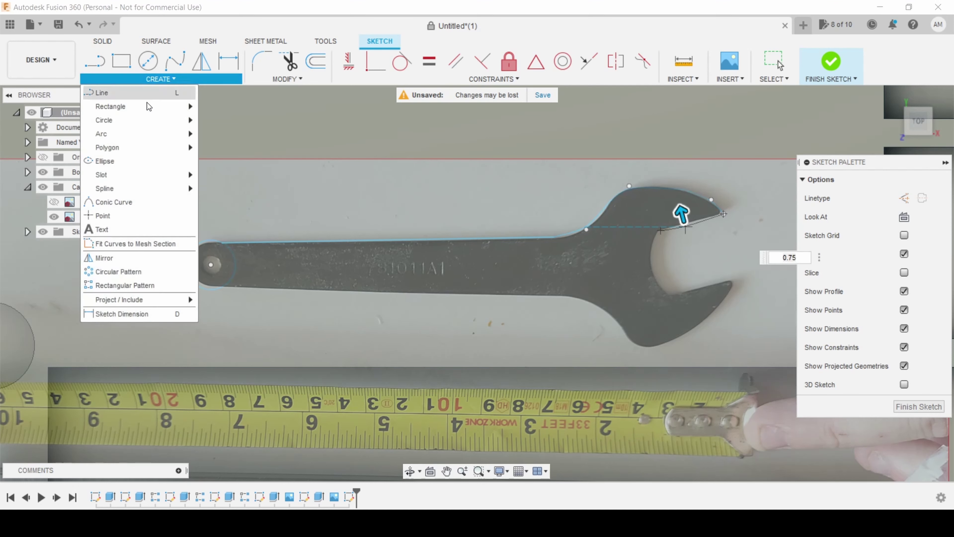
pyautogui.click(124, 205)
pyautogui.click(661, 230)
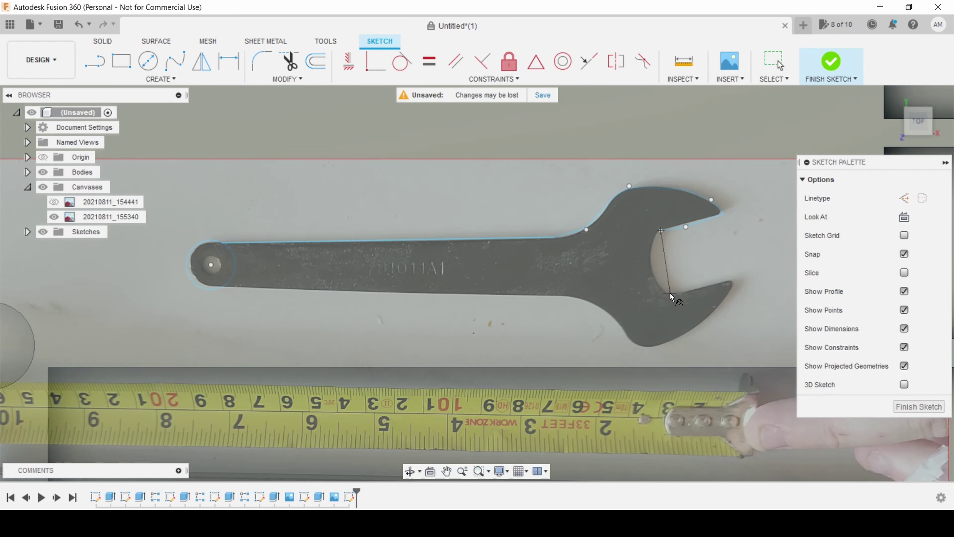
pyautogui.click(671, 292)
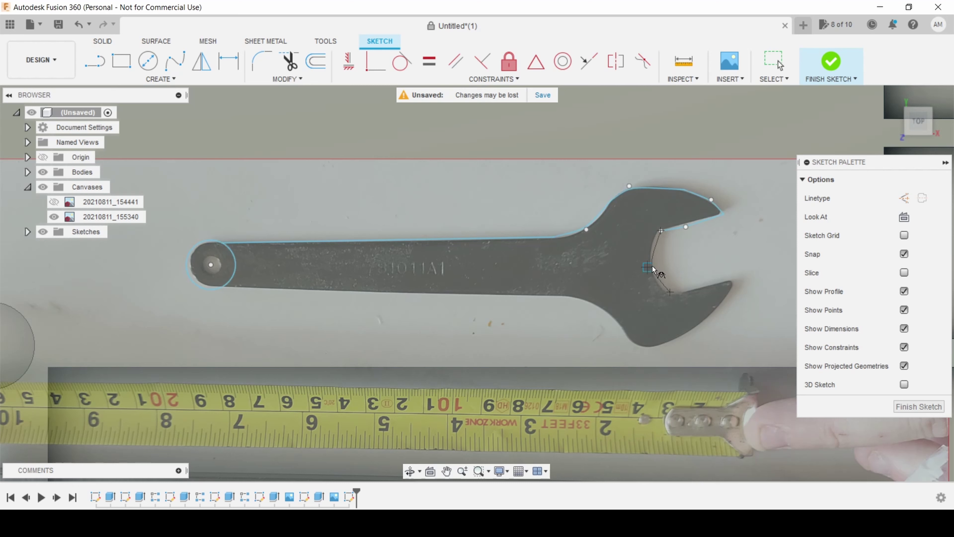
pyautogui.click(653, 264)
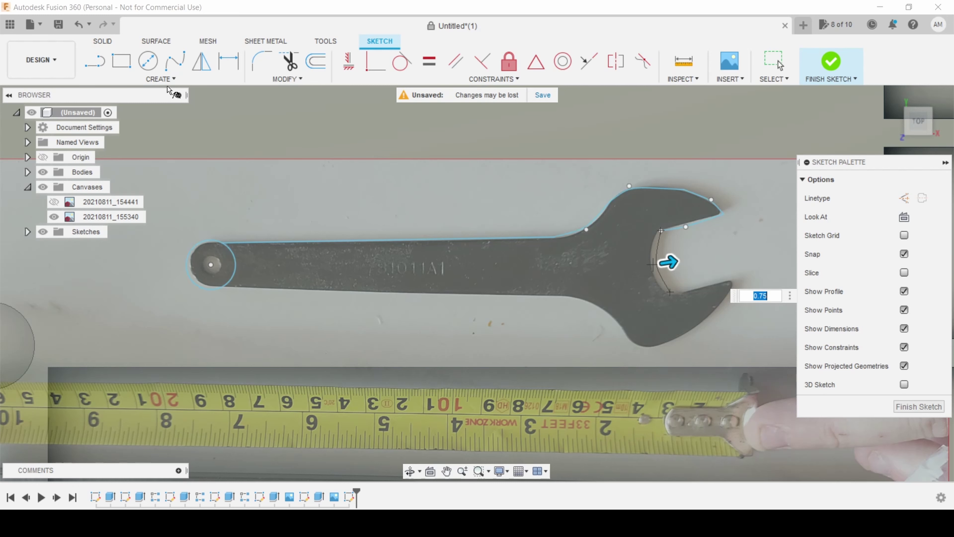
# Draw a conic curve along the lower jaw's inner edge from the throat to the jaw tip.
pyautogui.click(161, 79)
pyautogui.click(653, 265)
pyautogui.click(671, 293)
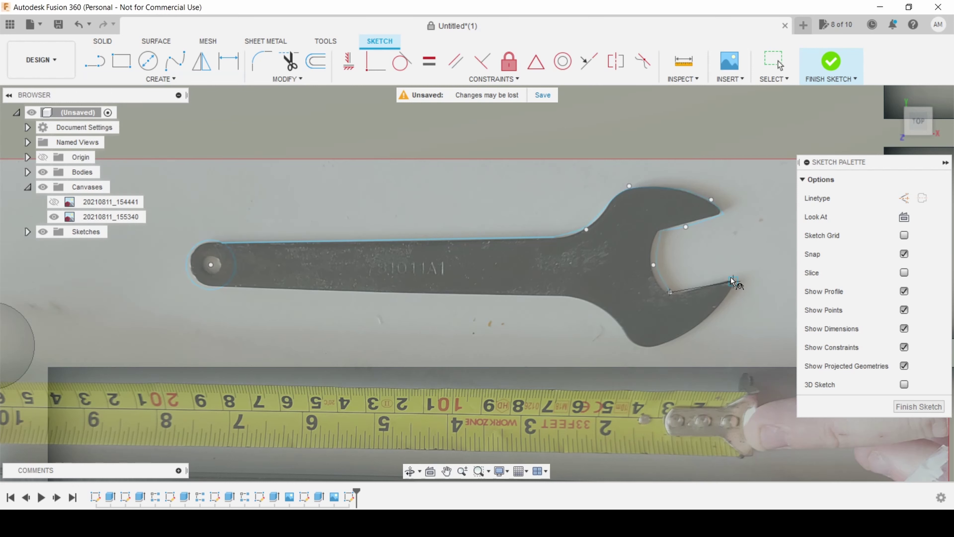
pyautogui.click(705, 281)
pyautogui.click(735, 279)
# Trace the lower jaw's outer edge with a conic curve from its tip to the underside of the spanner head.
pyautogui.click(728, 300)
pyautogui.click(659, 346)
pyautogui.click(690, 338)
# Trace the head's rounded underside and the lower flare with two conic curves ending on the handle's lower edge.
pyautogui.click(658, 346)
pyautogui.click(611, 316)
pyautogui.click(634, 353)
pyautogui.click(527, 297)
pyautogui.click(577, 295)
# Close the outline with a line along the handle's lower edge to the end circle, and trim off the circle's inner arc.
pyautogui.press('l')
pyautogui.click(527, 297)
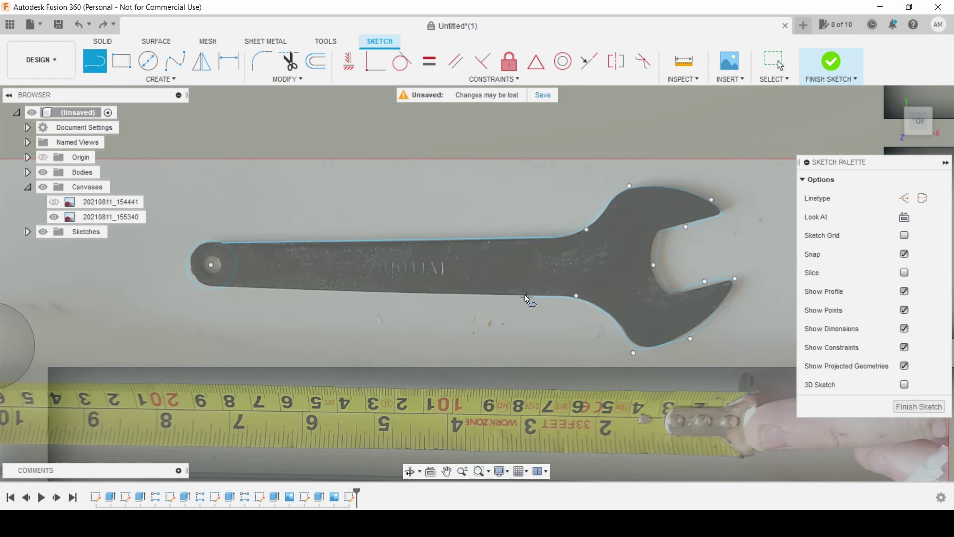
pyautogui.click(220, 289)
pyautogui.click(290, 61)
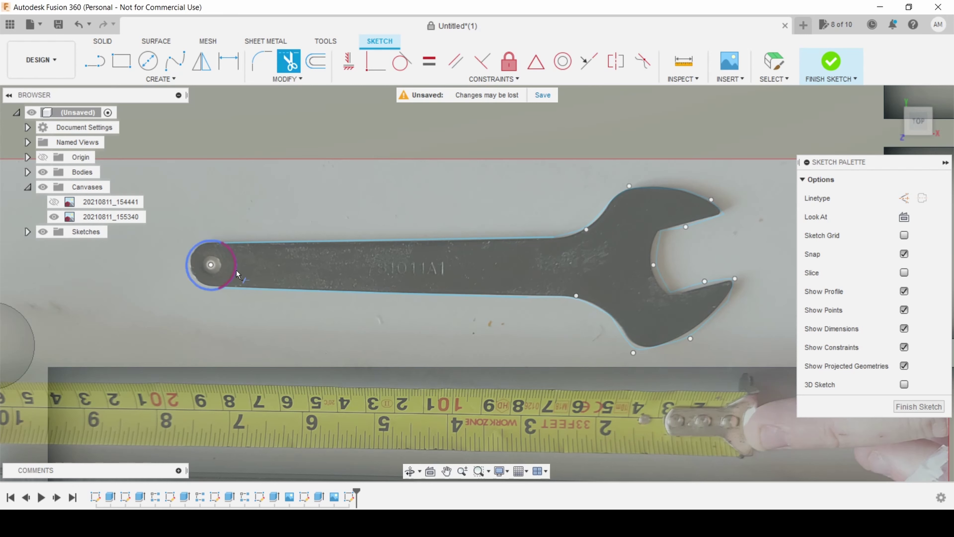
pyautogui.click(234, 270)
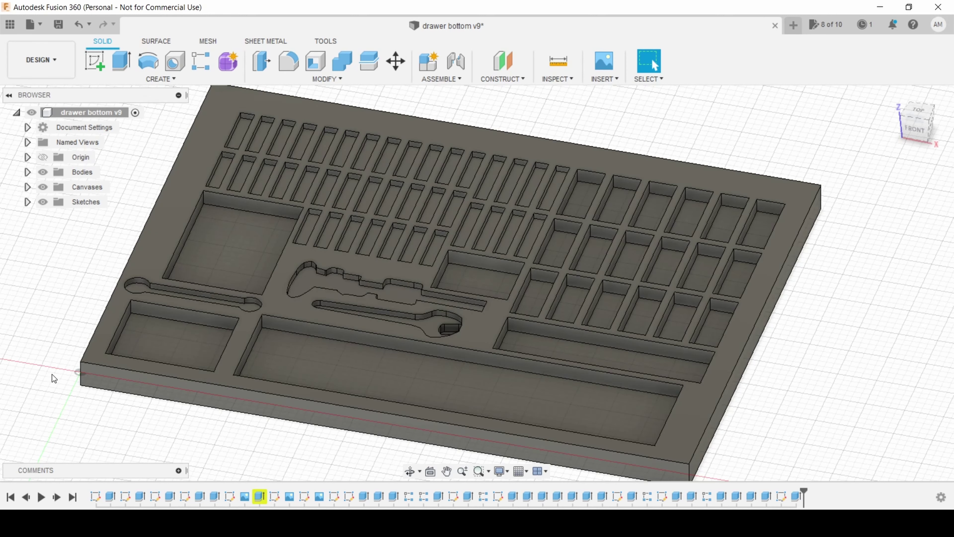
# Switch the finished drawer bottom design to the Manufacture workspace and create a new milling setup.
pyautogui.click(55, 56)
pyautogui.click(39, 60)
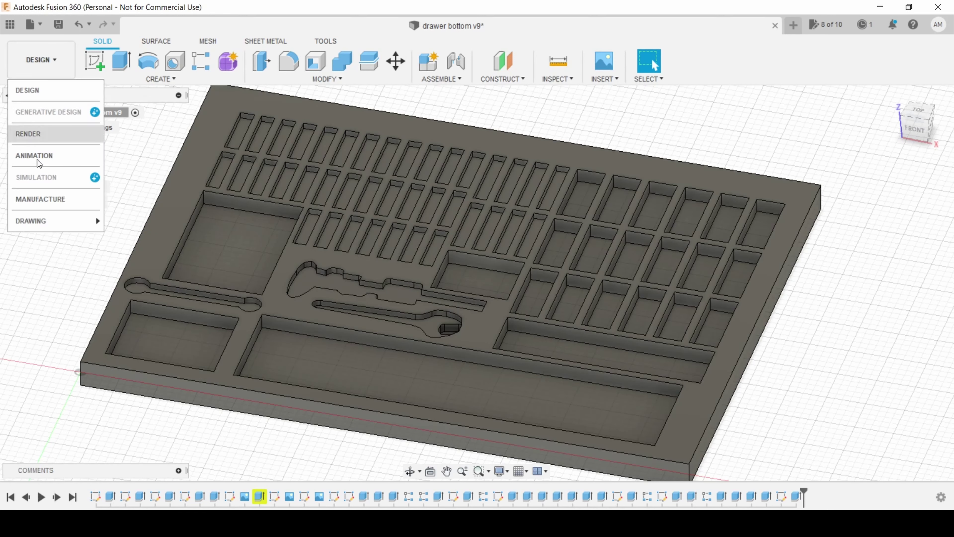
pyautogui.click(42, 200)
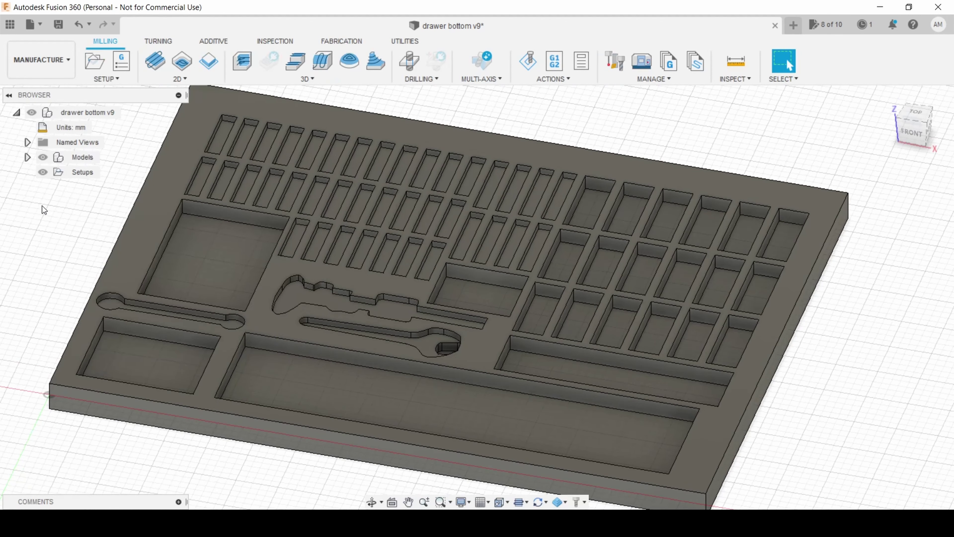
pyautogui.click(99, 63)
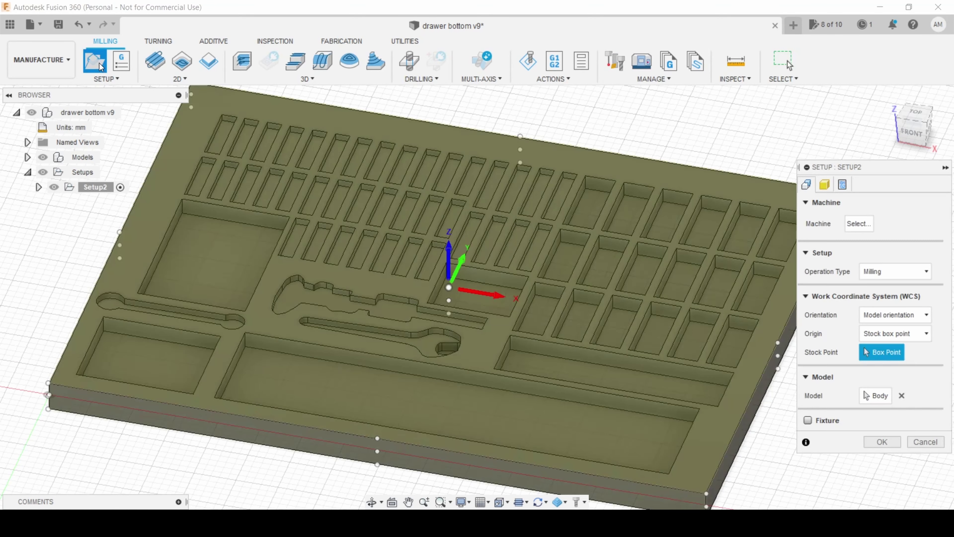
# Browse the milling machines in the Fusion 360 machine library and leave it without choosing one.
pyautogui.click(860, 224)
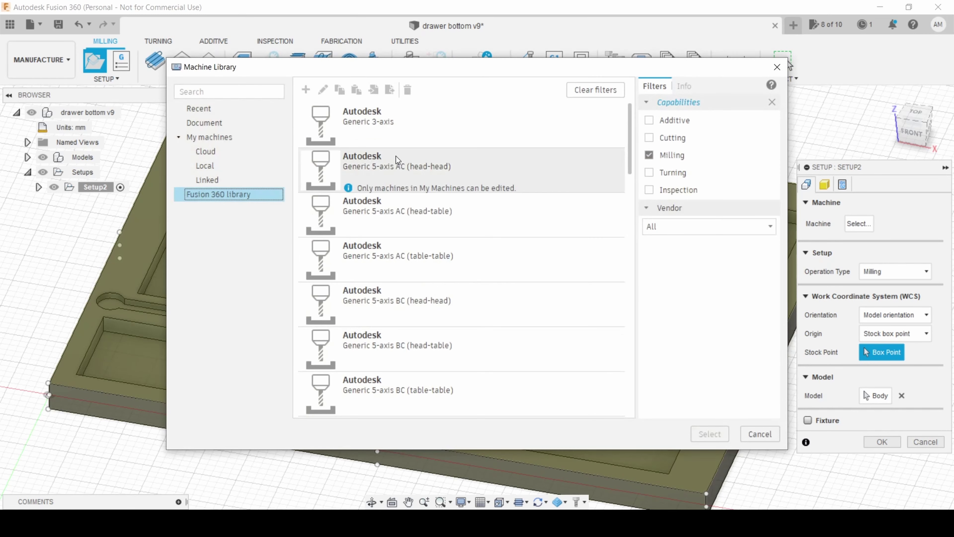
pyautogui.scroll(-10, 371, 202)
pyautogui.scroll(12, 414, 205)
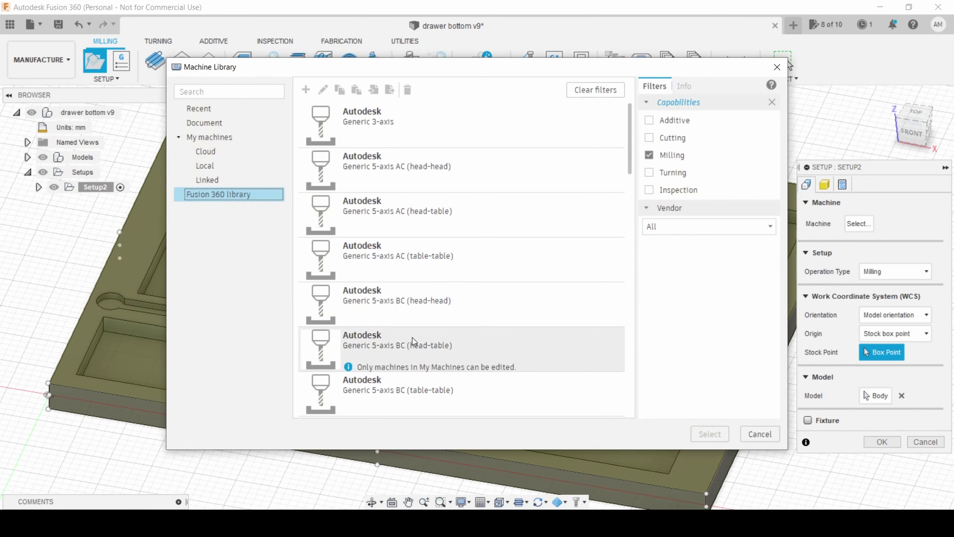
pyautogui.click(777, 67)
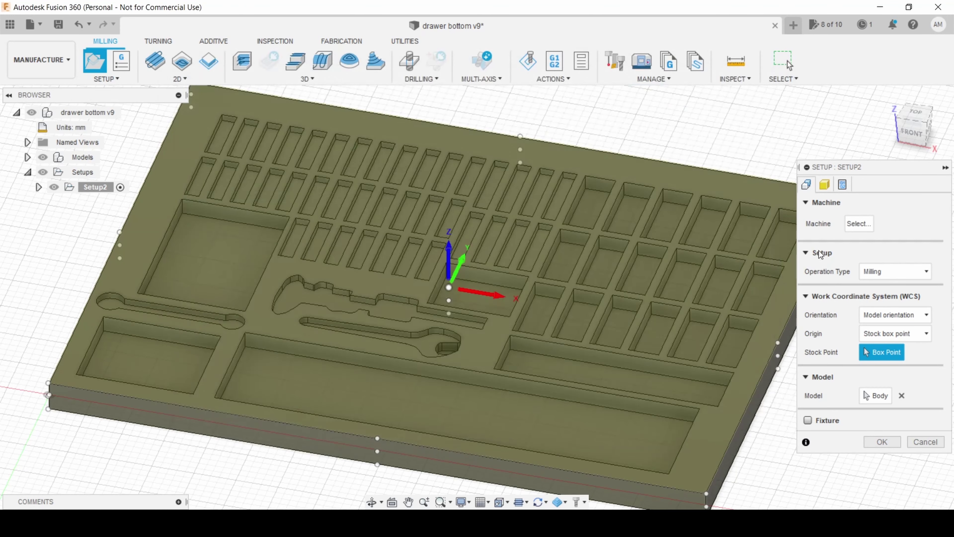
# Place the setup's work coordinate origin on the stock box point at the plate's top front-right corner.
pyautogui.click(880, 270)
pyautogui.click(880, 269)
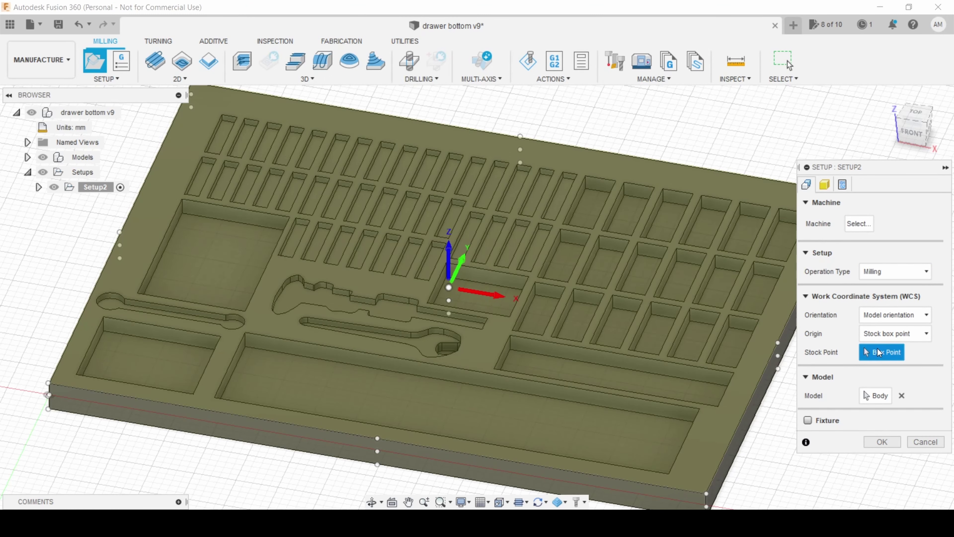
pyautogui.moveTo(758, 392); pyautogui.dragTo(646, 321, button='middle')
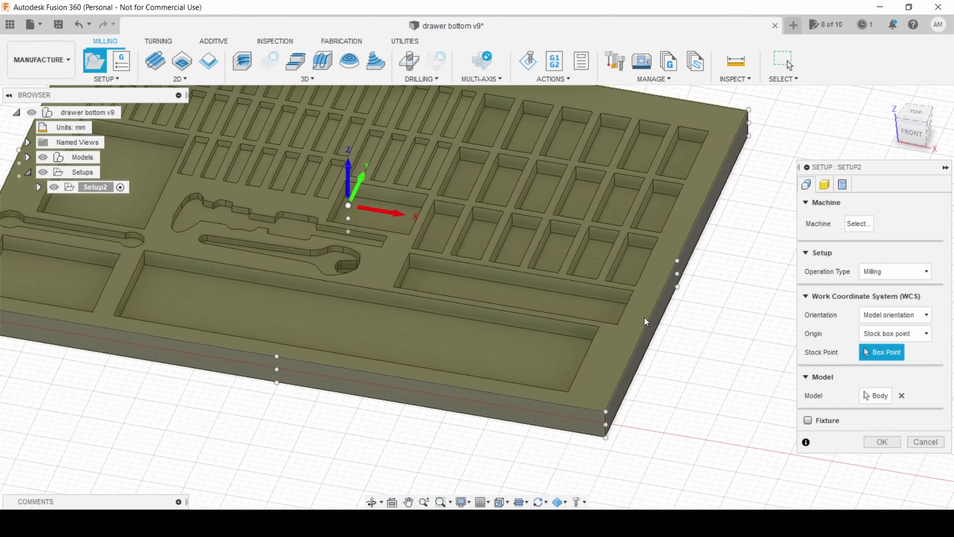
pyautogui.click(606, 412)
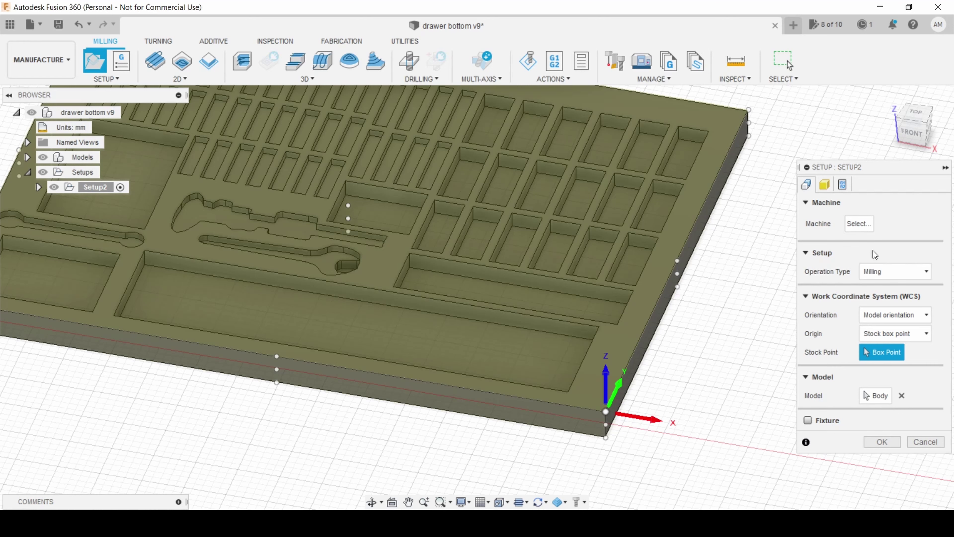
# Change the setup's stock mode to a fixed size box.
pyautogui.click(828, 186)
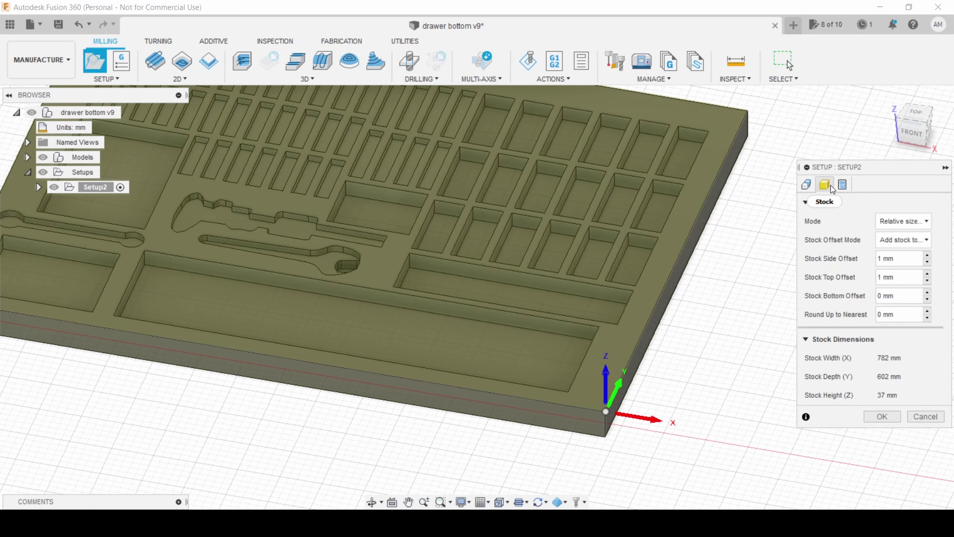
pyautogui.click(903, 222)
pyautogui.click(901, 238)
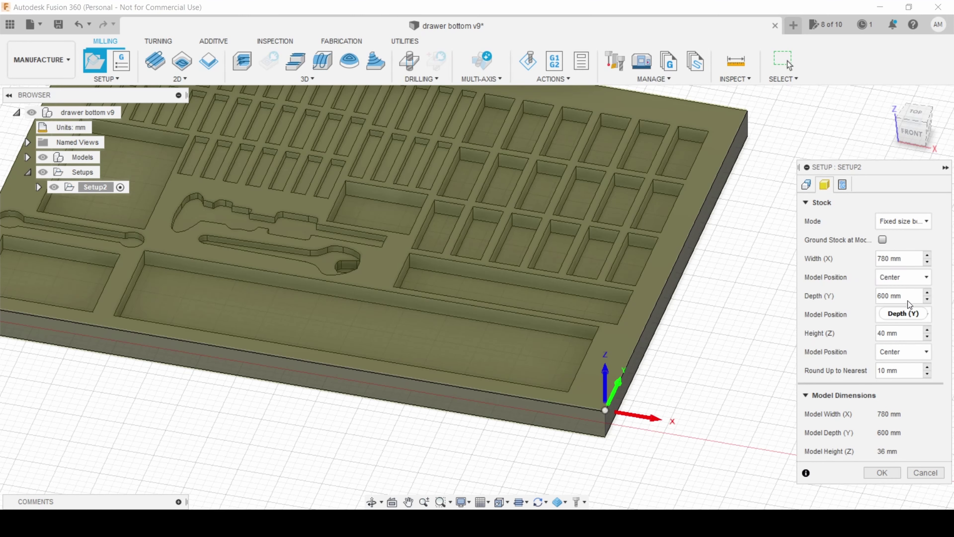
# Set the stock height to 36 mm and orient the work coordinate system with the plate's right side edge as X and front edge as Y.
pyautogui.write('36')
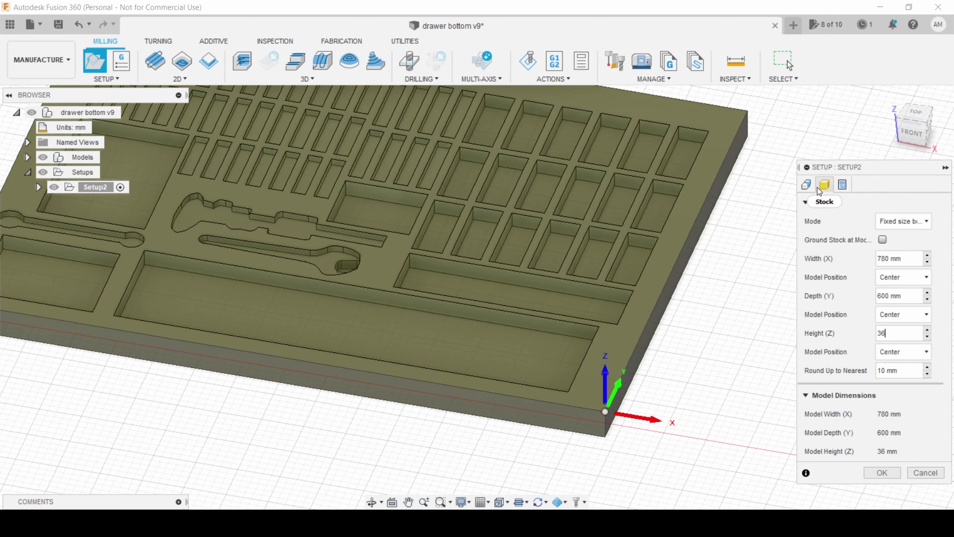
pyautogui.click(808, 184)
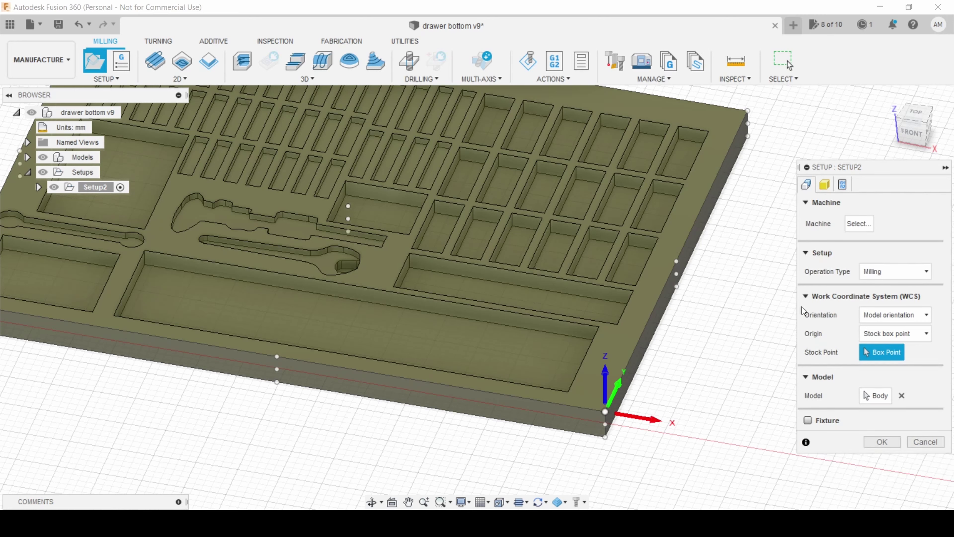
pyautogui.click(903, 314)
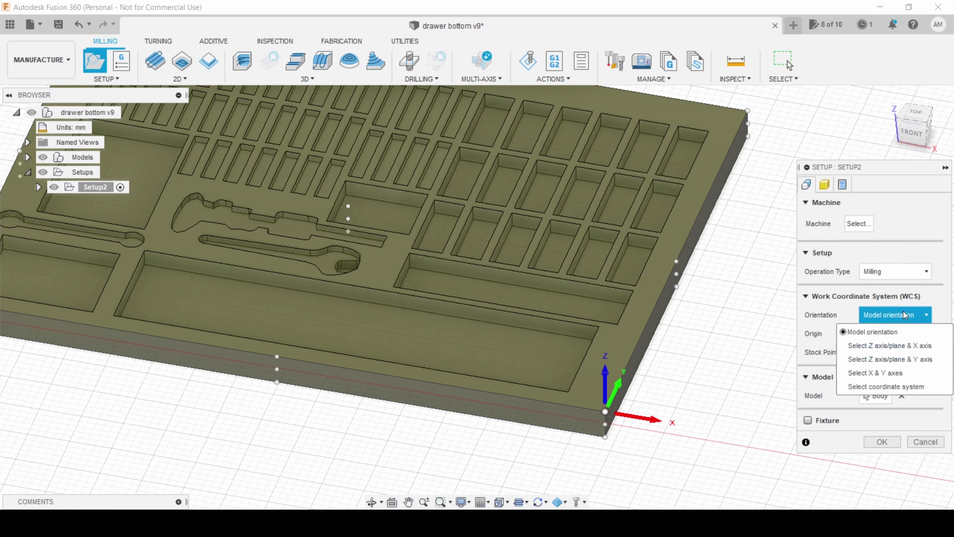
pyautogui.click(873, 373)
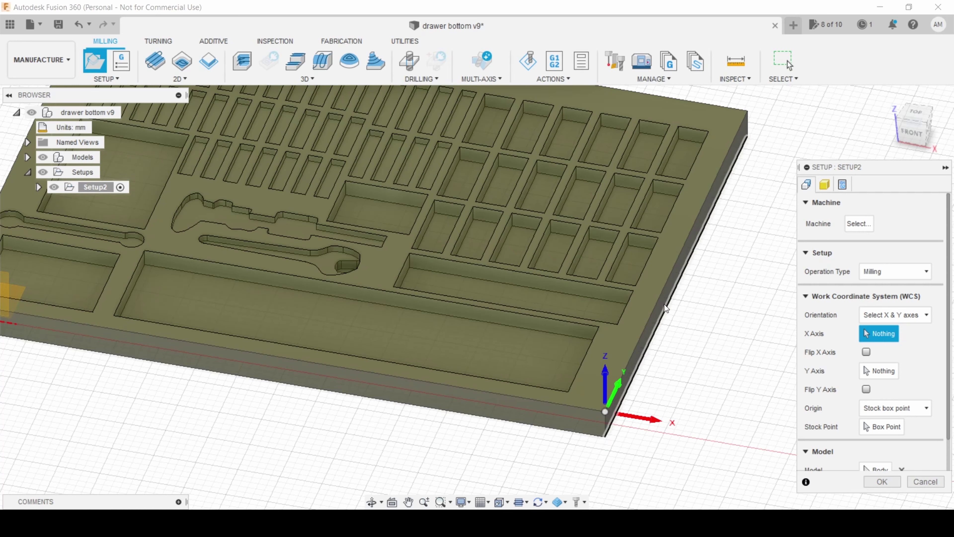
pyautogui.click(672, 275)
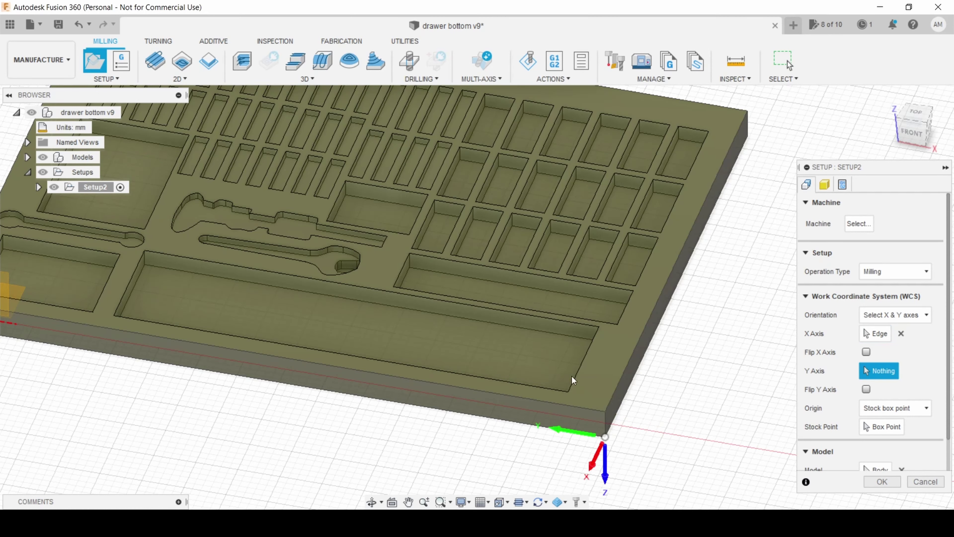
pyautogui.click(549, 403)
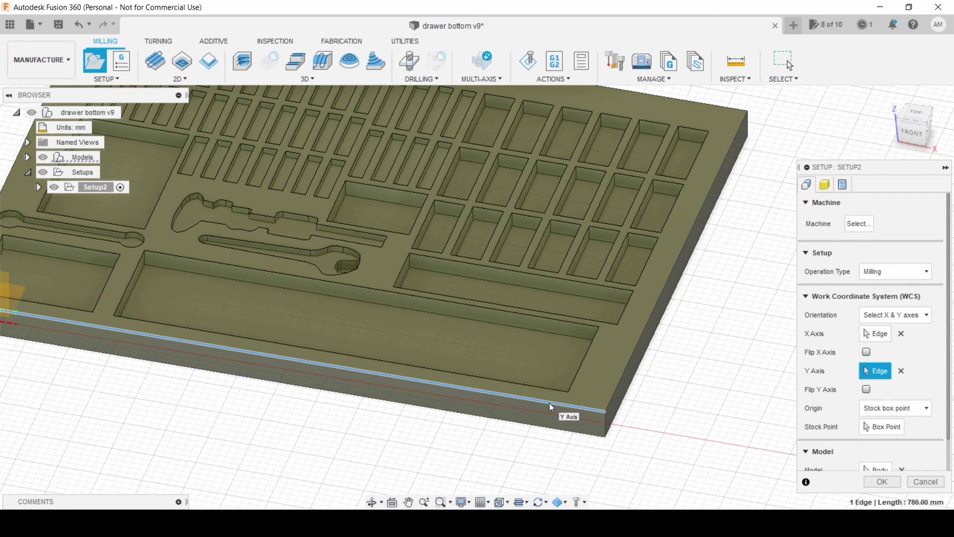
# Place the origin on the top front-right box point, reorient by Z axis/plane and X axis with X flipped, and accept the setup.
pyautogui.click(881, 426)
pyautogui.click(605, 412)
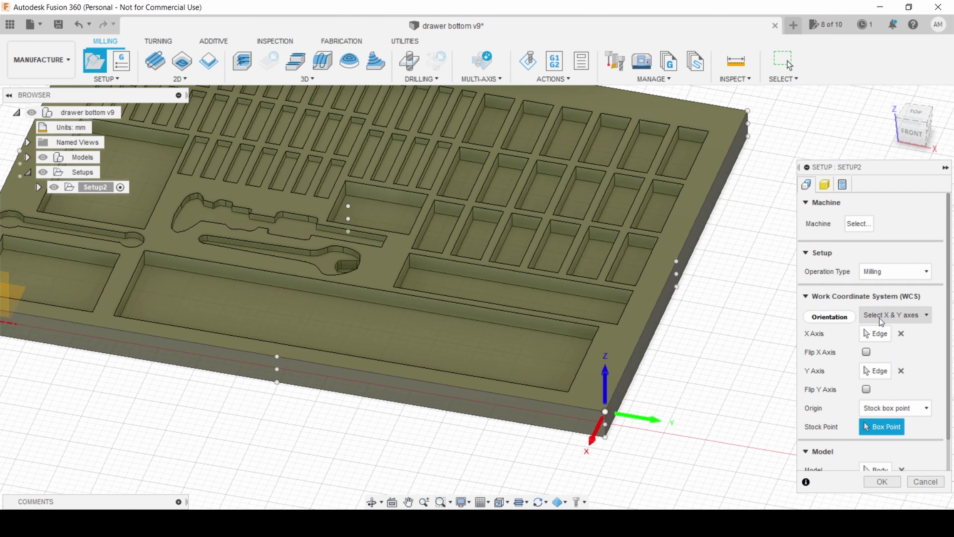
pyautogui.click(592, 437)
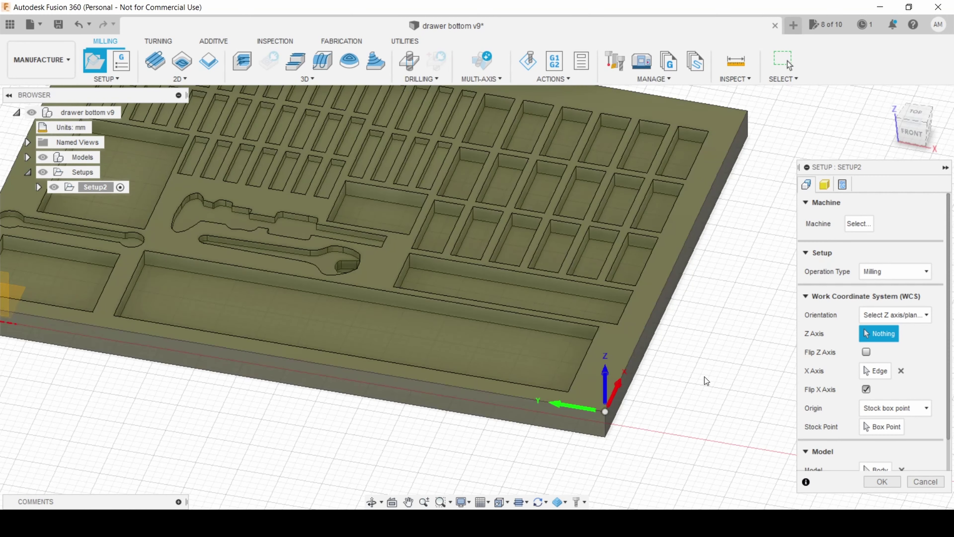
pyautogui.click(882, 481)
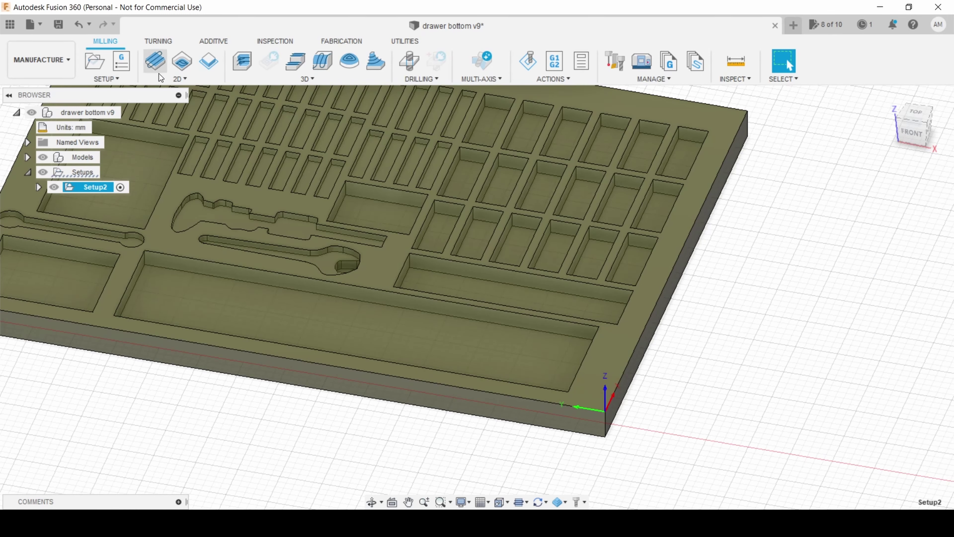
# Start a 2D Pocket operation using tool 2, the 6 mm down cut 2 flute flat end mill, from the local library.
pyautogui.click(177, 78)
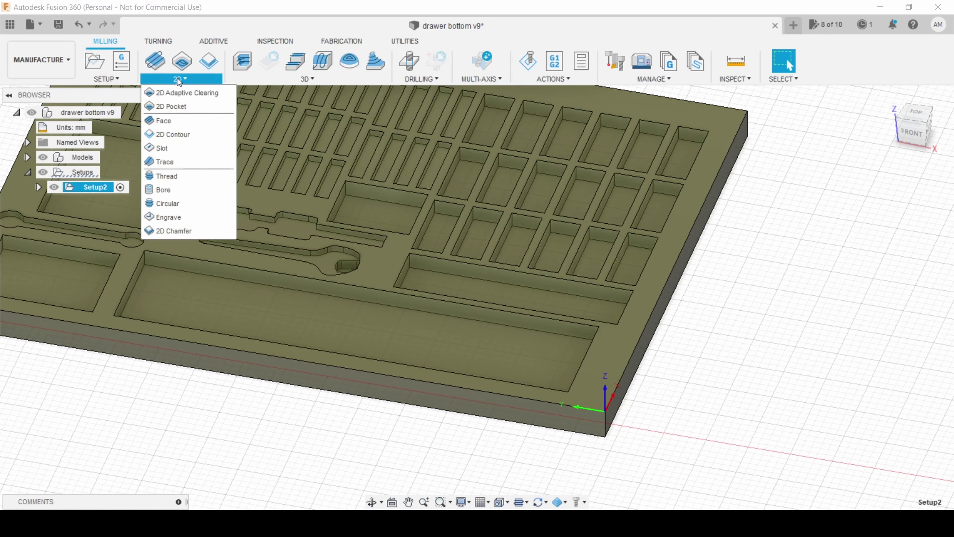
pyautogui.click(169, 107)
pyautogui.moveTo(242, 198); pyautogui.dragTo(365, 277, button='middle')
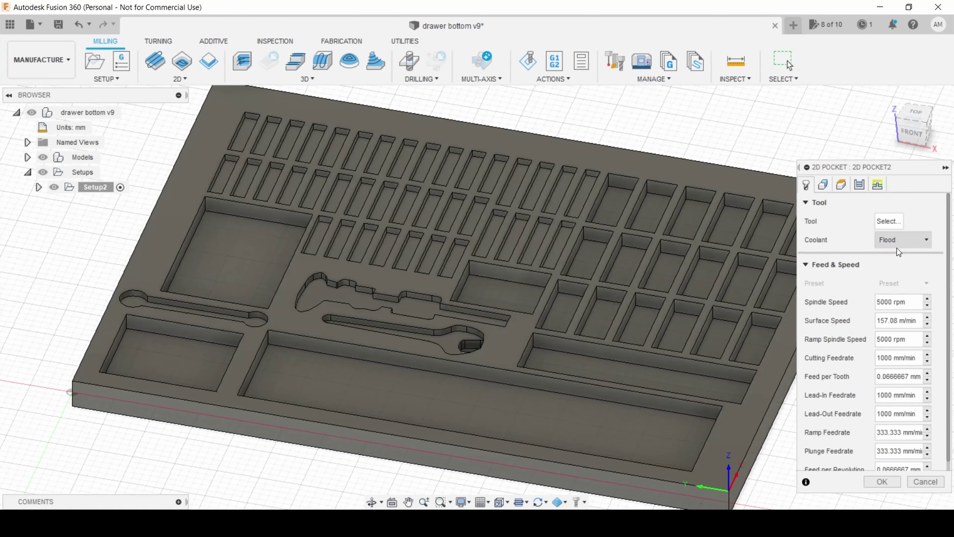
pyautogui.click(887, 220)
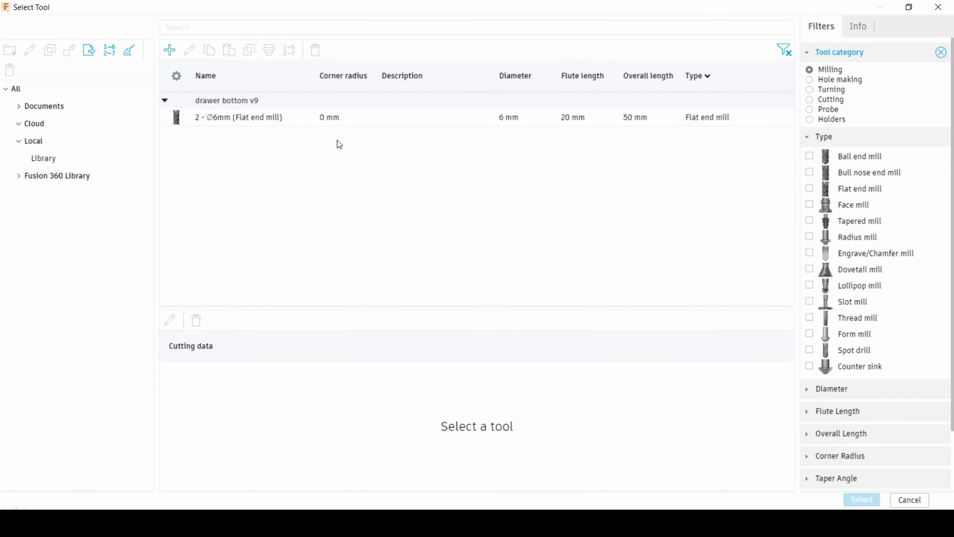
pyautogui.click(45, 158)
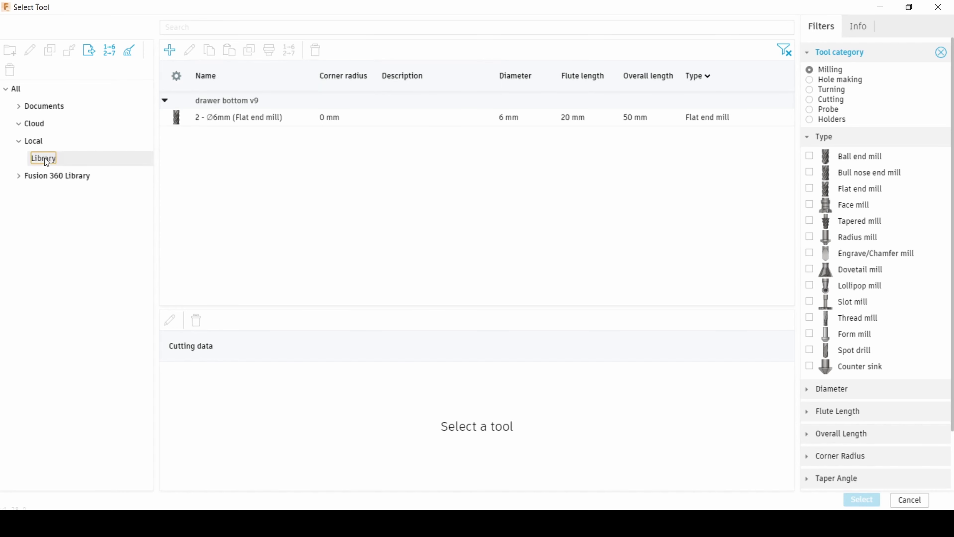
pyautogui.scroll(-2, 230, 228)
pyautogui.scroll(2, 230, 228)
pyautogui.scroll(-2, 260, 160)
pyautogui.scroll(2, 271, 203)
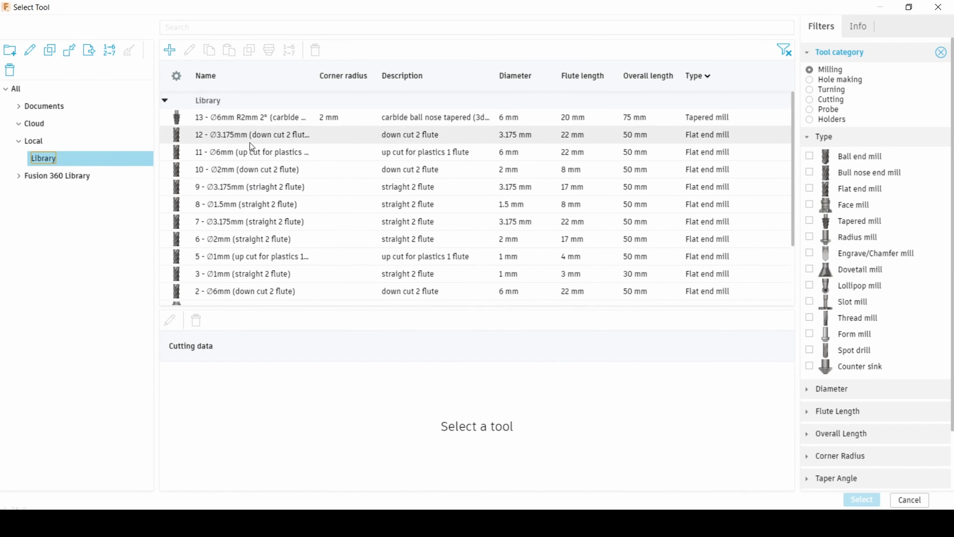
pyautogui.scroll(-2, 246, 146)
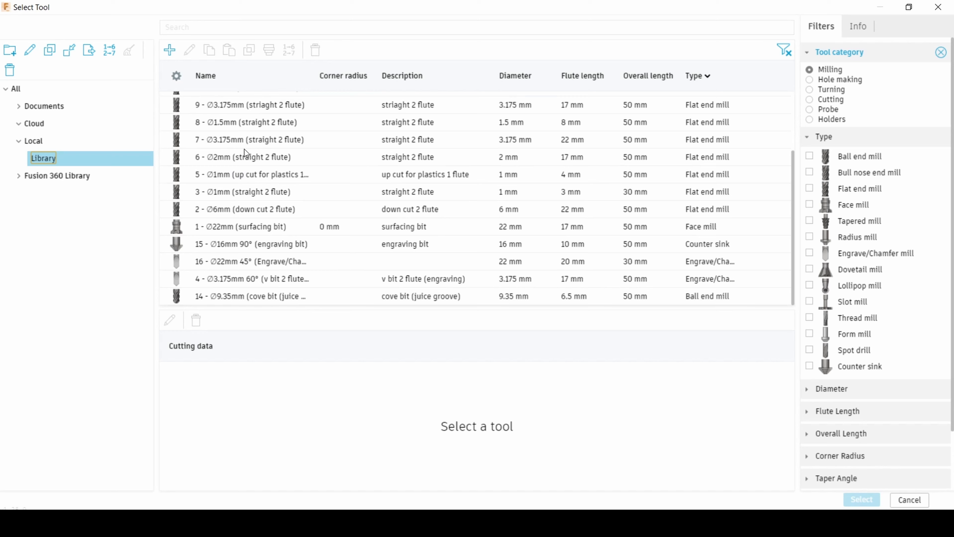
pyautogui.click(221, 210)
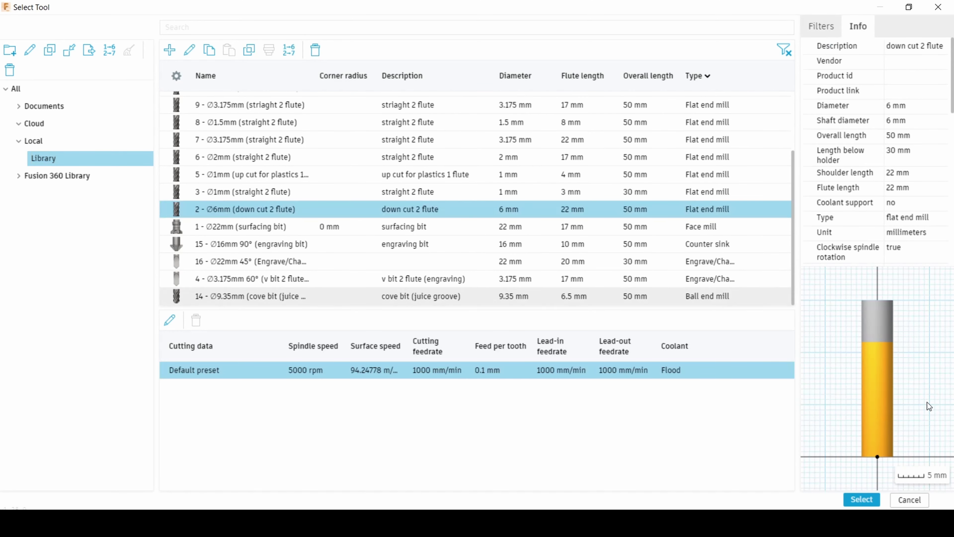
pyautogui.click(858, 499)
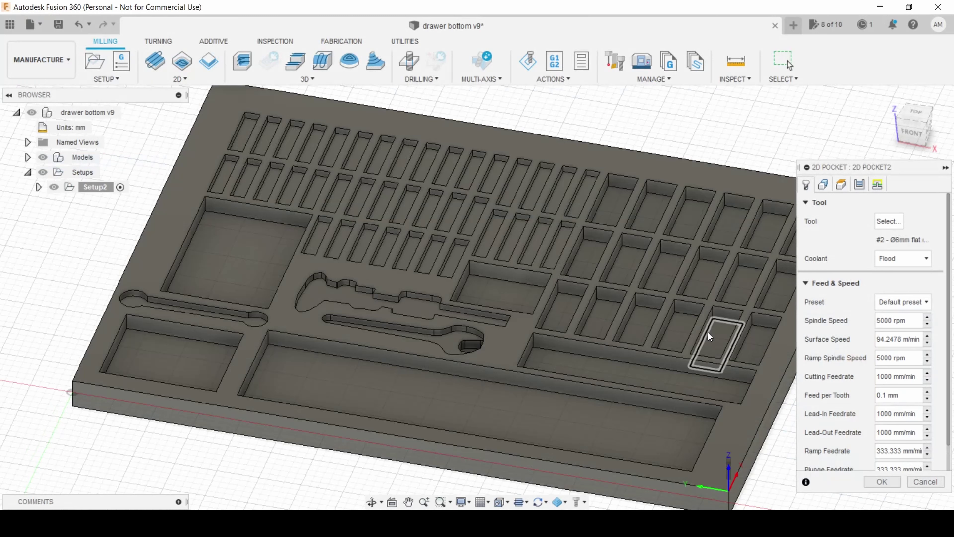
# Disable the pocket operation's coolant and set its cutting feedrate to 5000 mm/min.
pyautogui.click(892, 258)
pyautogui.click(877, 277)
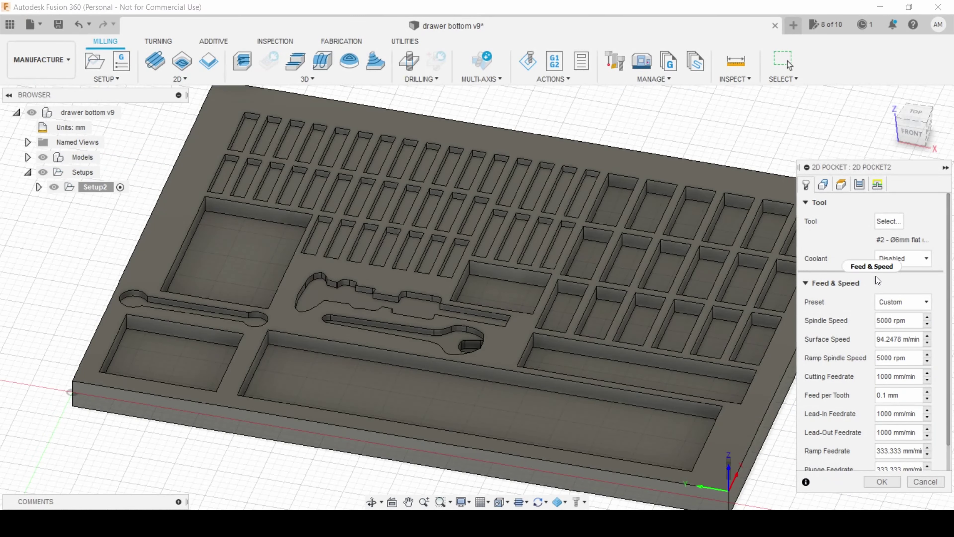
pyautogui.scroll(-1, 850, 322)
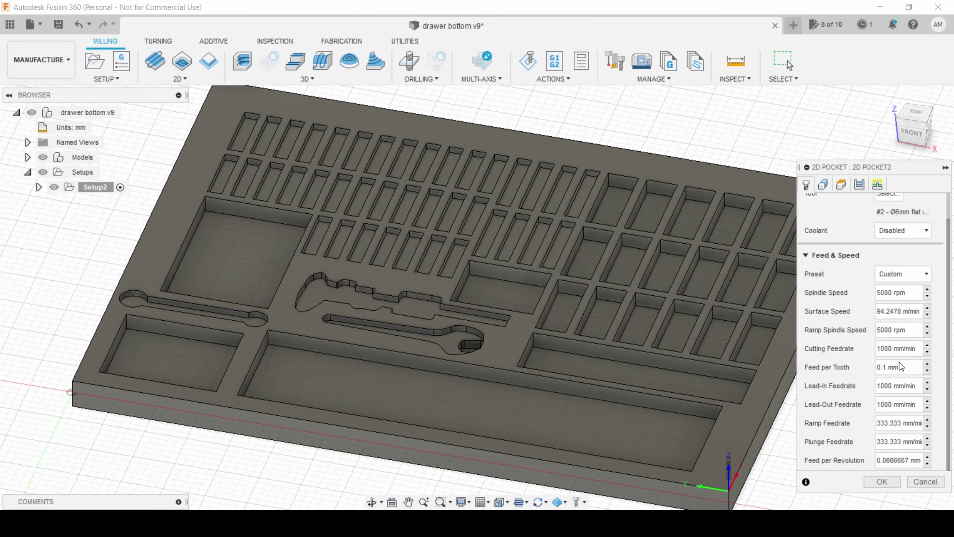
pyautogui.moveTo(892, 348); pyautogui.dragTo(871, 349)
pyautogui.write('5000')
pyautogui.press('Return')
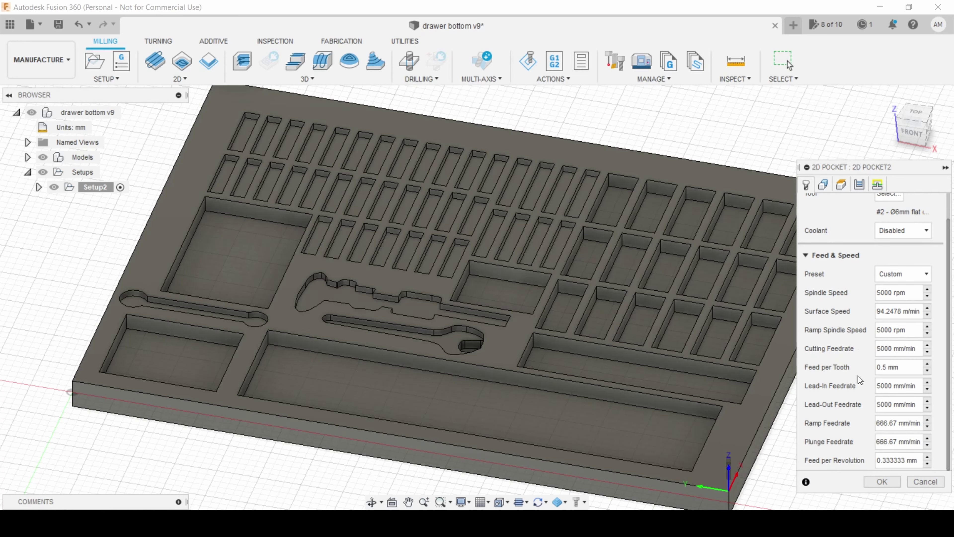
# Select the first twelve narrow pockets of the plate's back row, starting from the left, as the operation's pocket geometry.
pyautogui.click(823, 185)
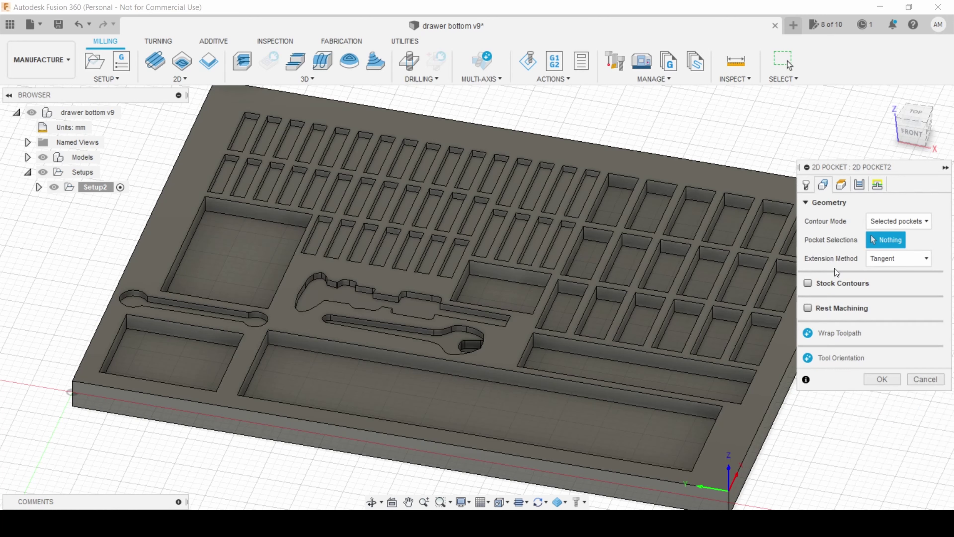
pyautogui.click(240, 142)
pyautogui.click(263, 142)
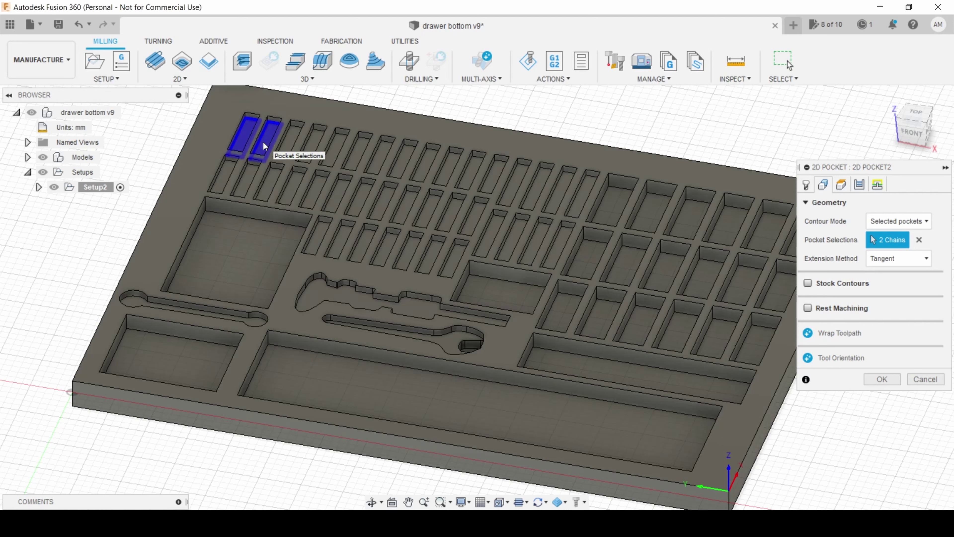
pyautogui.click(285, 148)
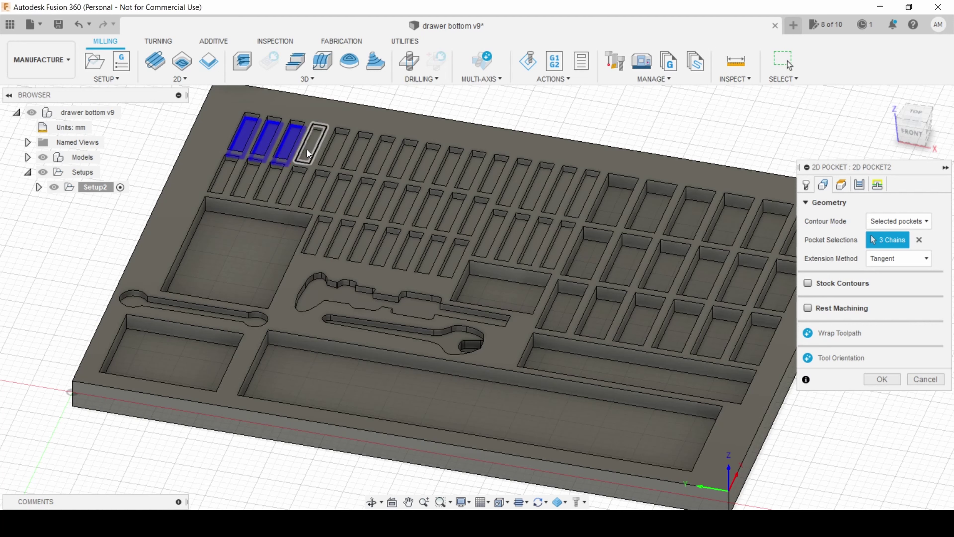
pyautogui.click(311, 152)
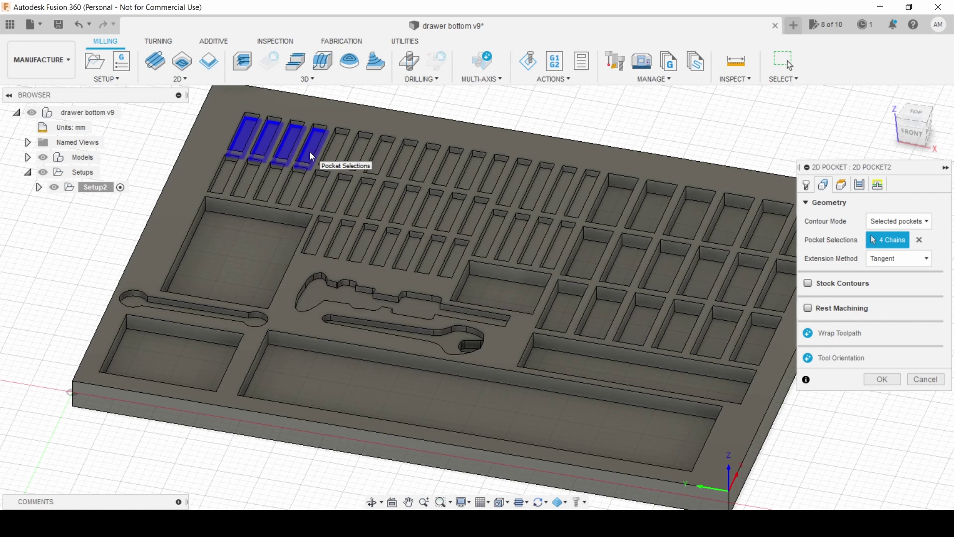
pyautogui.click(331, 156)
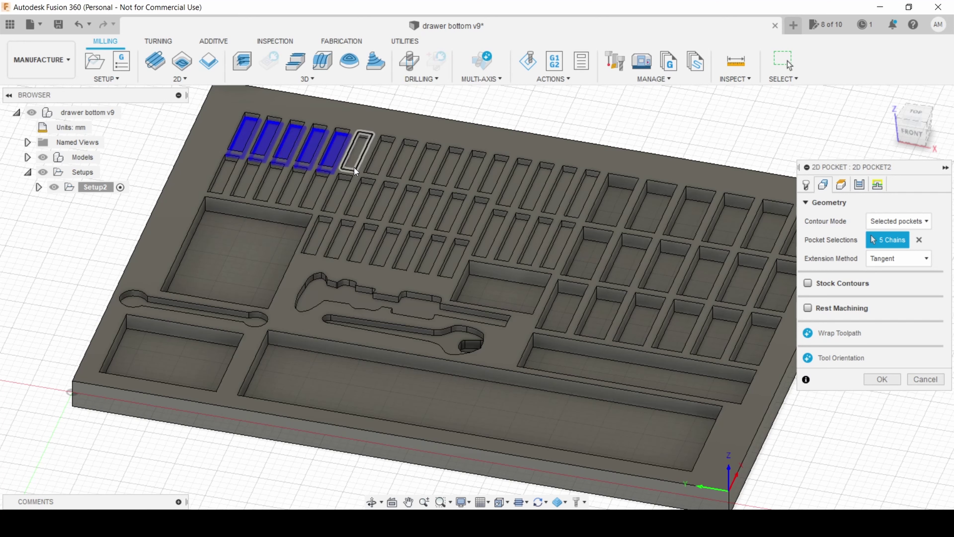
pyautogui.click(355, 163)
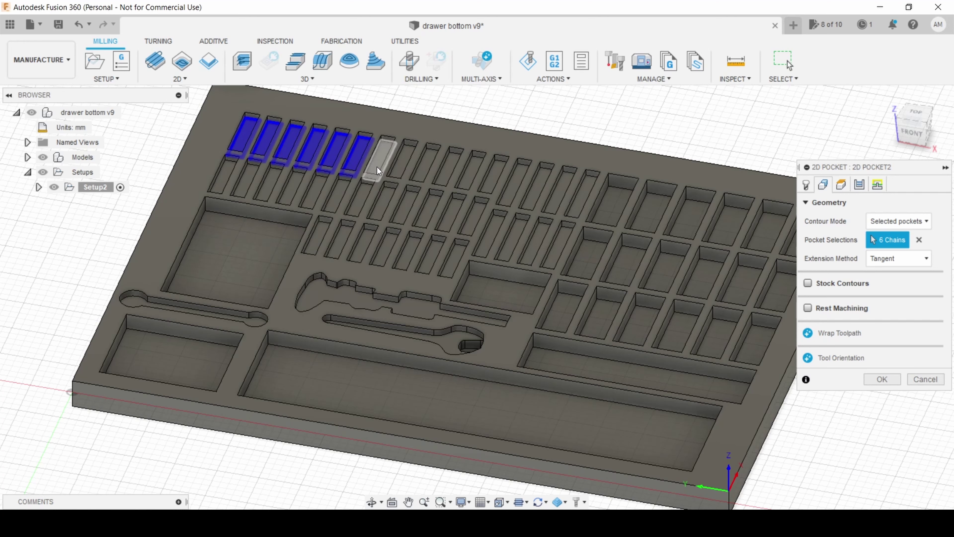
pyautogui.click(377, 167)
pyautogui.click(398, 172)
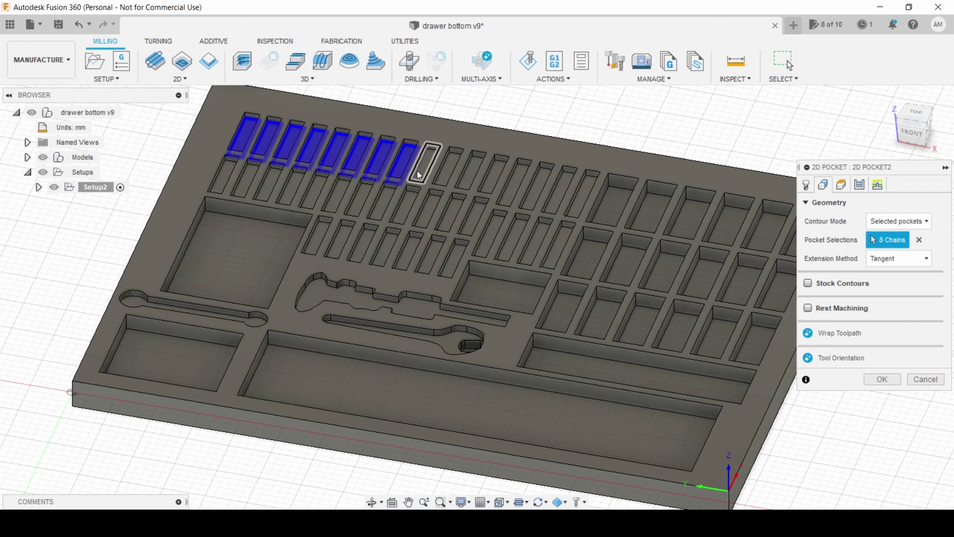
pyautogui.click(420, 175)
pyautogui.click(443, 180)
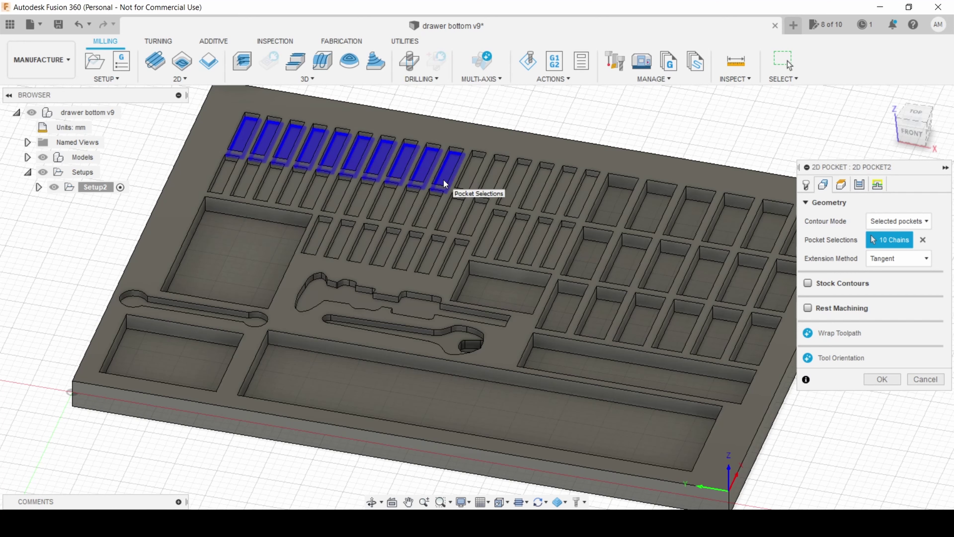
pyautogui.click(468, 183)
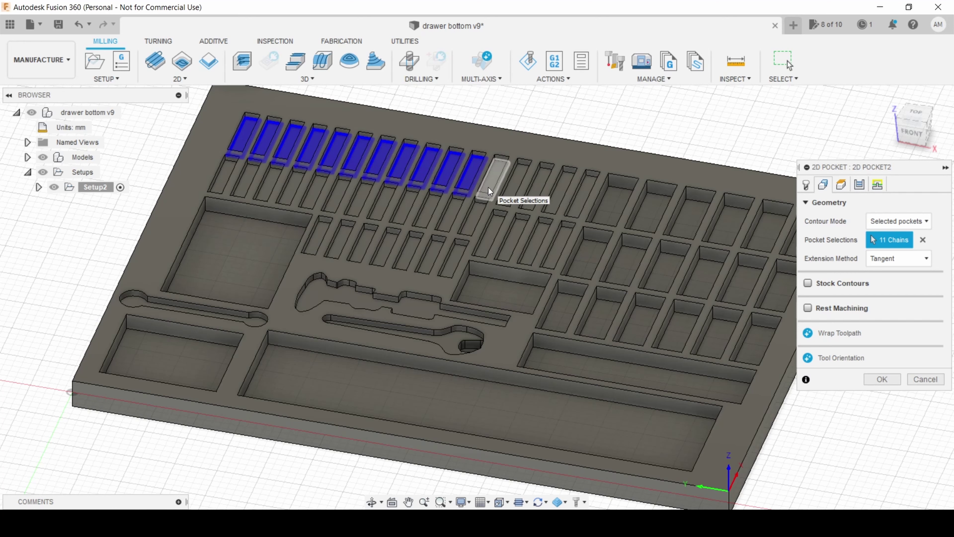
pyautogui.click(489, 187)
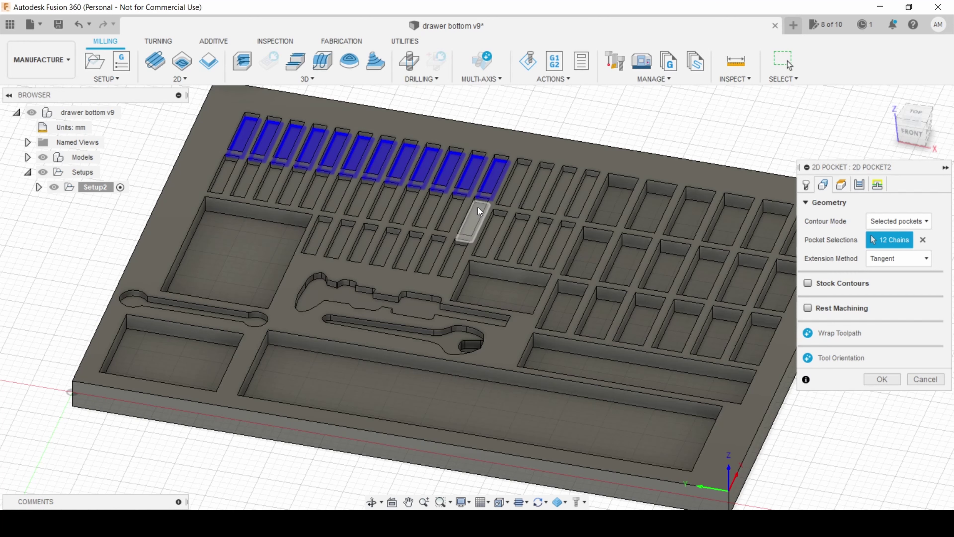
# Add the narrow pockets of the plate's second row and the remaining narrow pockets to the 2D Pocket geometry selection.
pyautogui.click(429, 211)
pyautogui.click(403, 212)
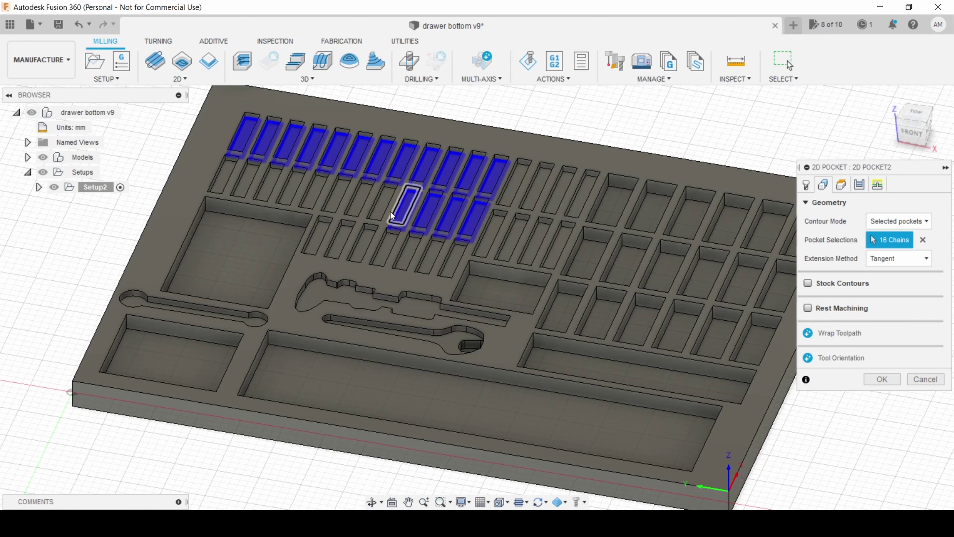
pyautogui.click(379, 214)
pyautogui.click(360, 204)
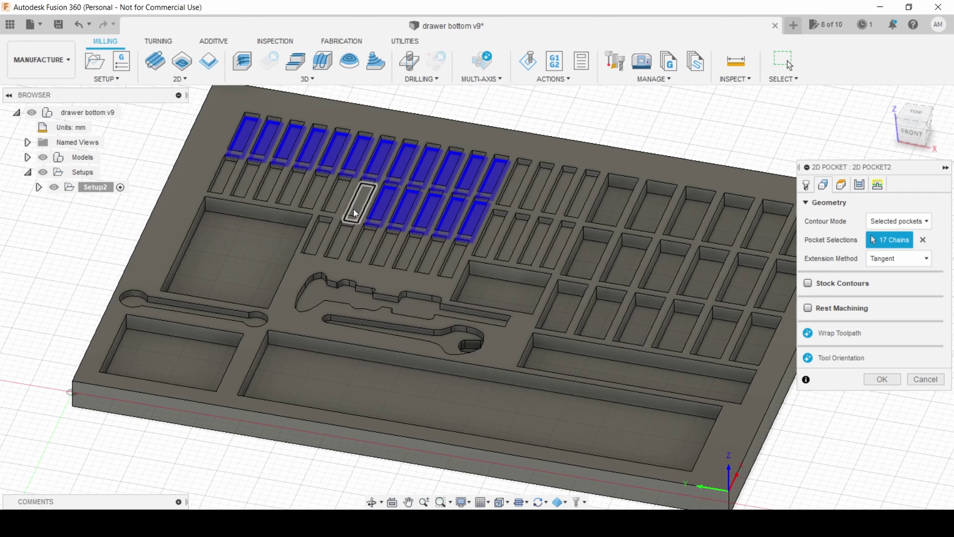
pyautogui.click(337, 198)
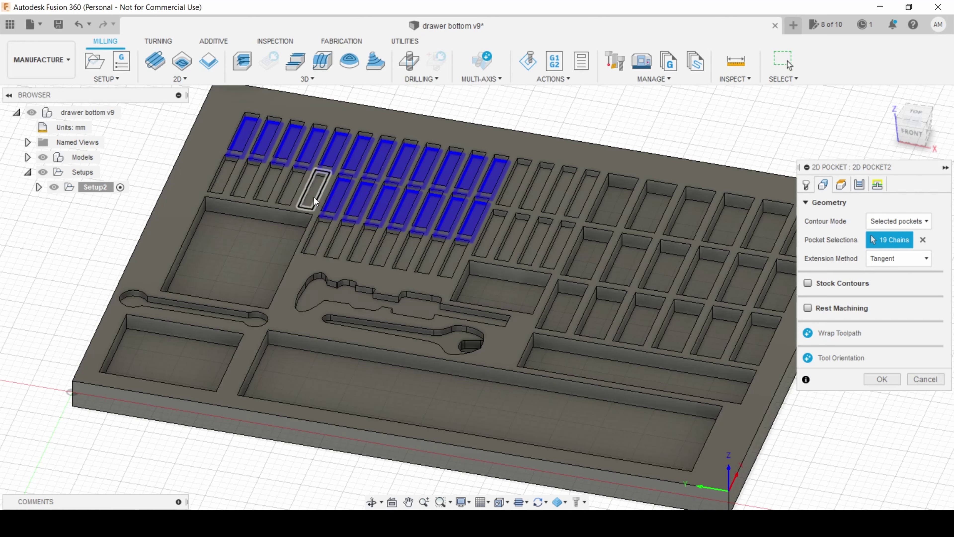
pyautogui.click(312, 195)
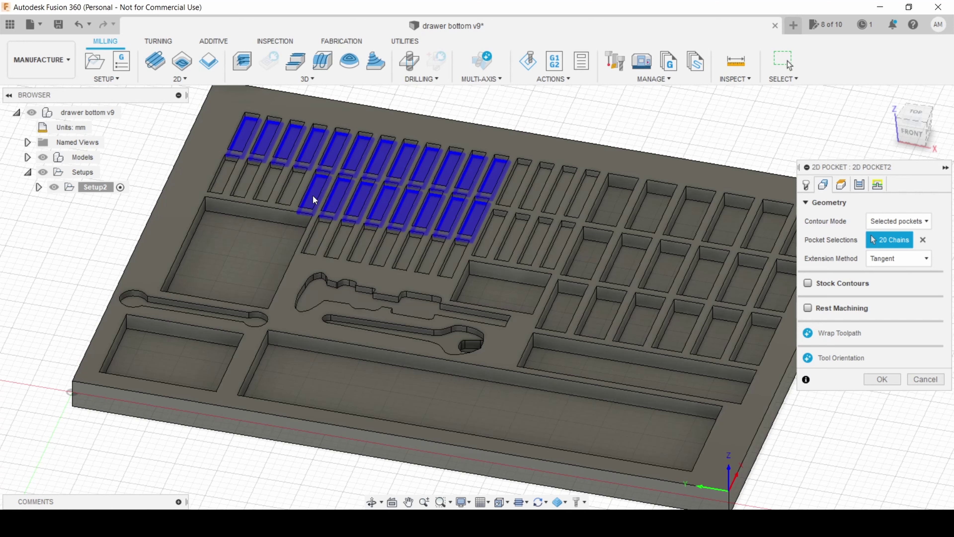
pyautogui.click(289, 193)
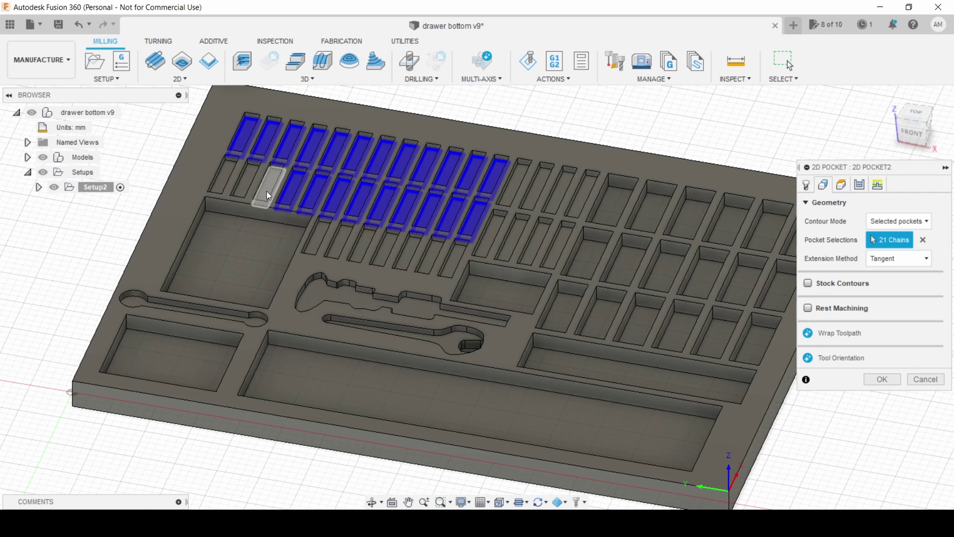
pyautogui.click(253, 188)
pyautogui.click(244, 183)
pyautogui.click(222, 177)
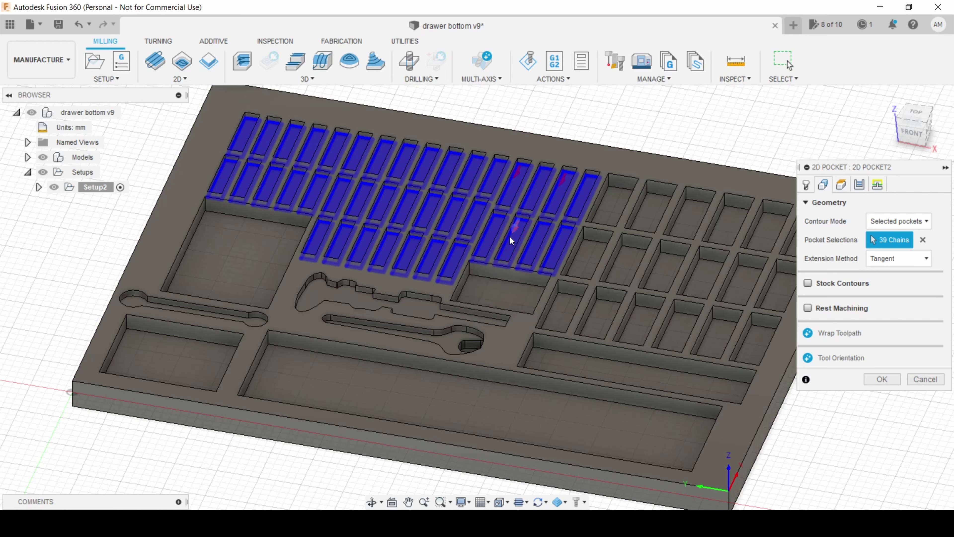
# Remove the second of the four narrow pockets behind the mid-sized rectangular pocket from the pocket selection.
pyautogui.click(507, 242)
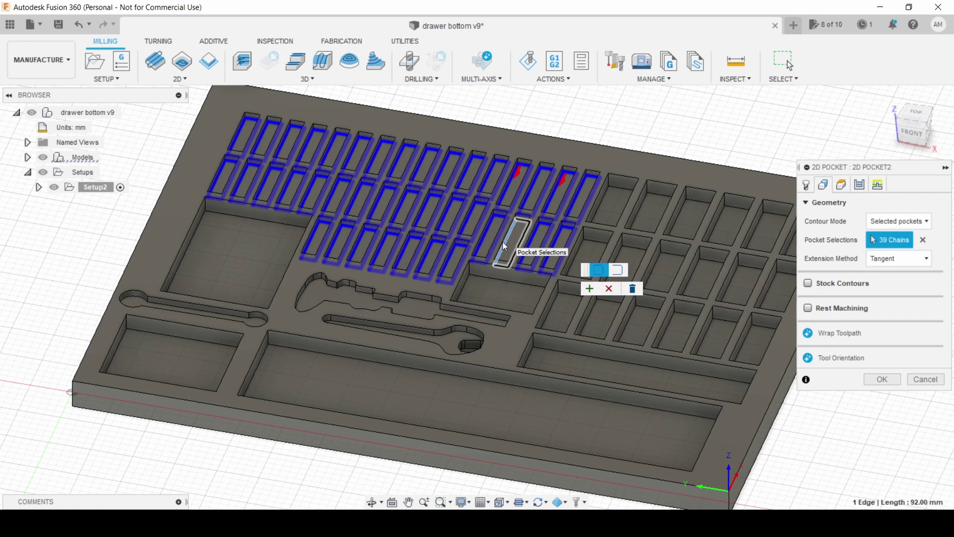
pyautogui.click(632, 289)
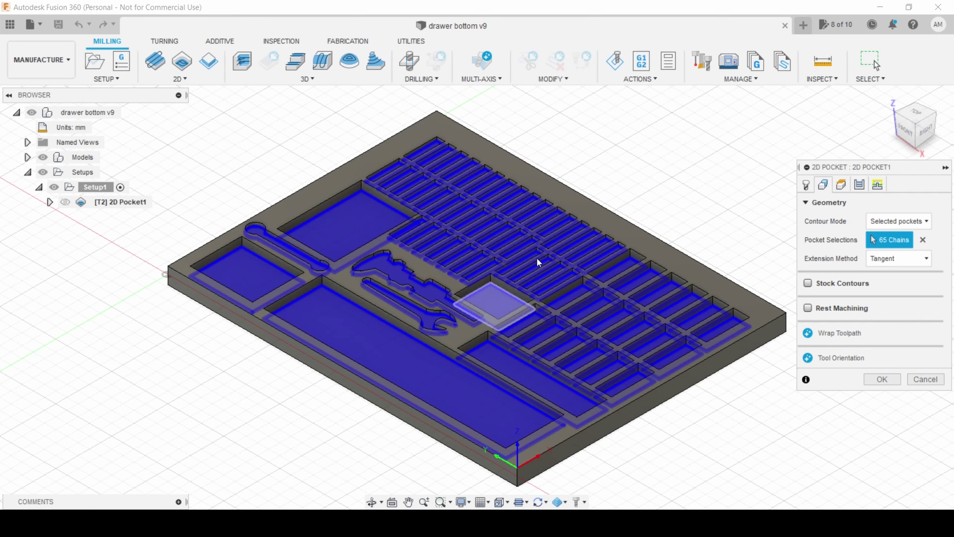
# Review the heights, passes and linking settings of the 2D Pocket covering all pockets, keep Stock to Leave off, and accept the operation.
pyautogui.click(842, 185)
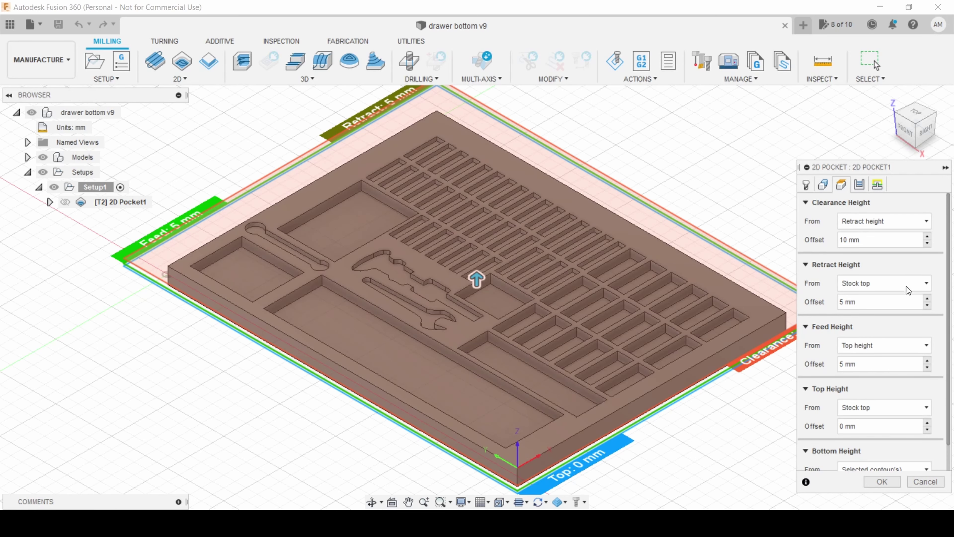
pyautogui.click(859, 185)
pyautogui.scroll(-4, 835, 357)
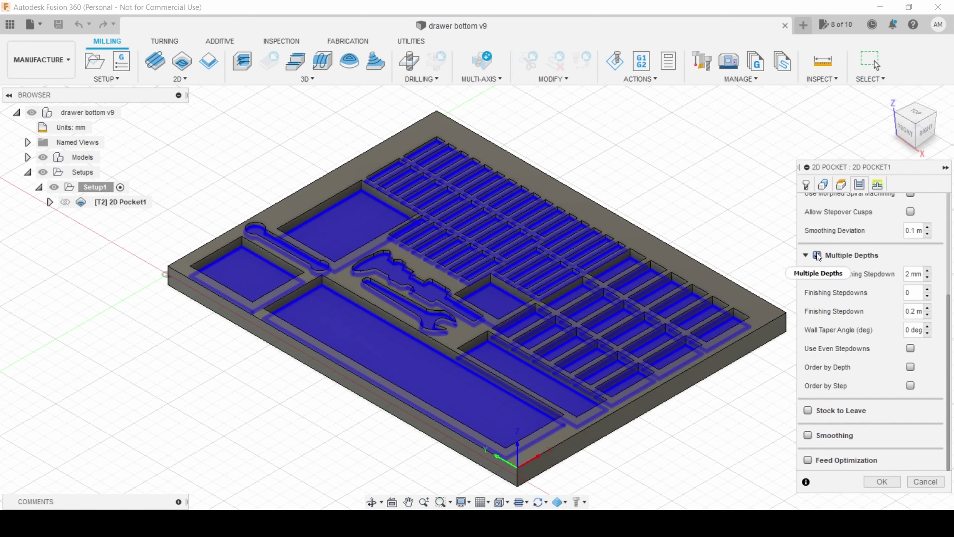
pyautogui.click(808, 410)
pyautogui.scroll(-1, 804, 376)
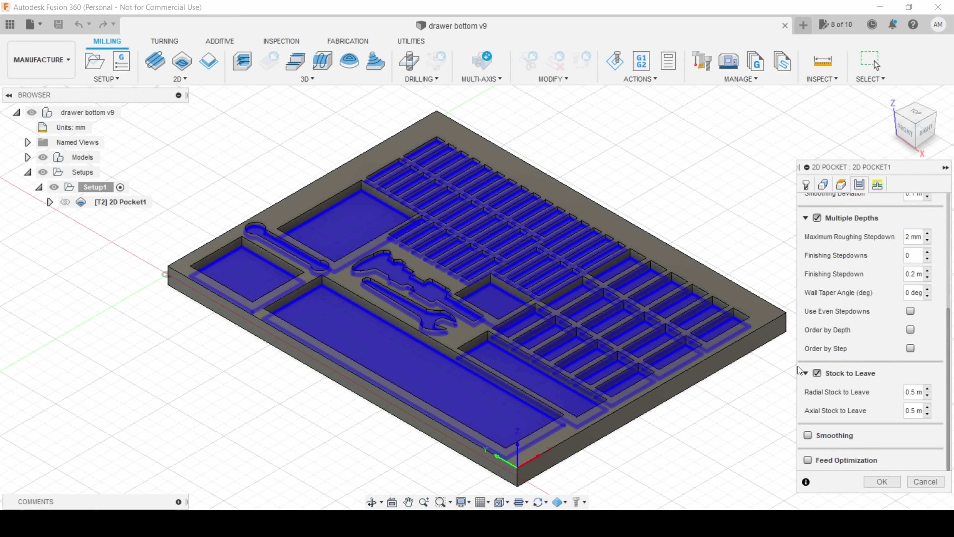
pyautogui.click(817, 373)
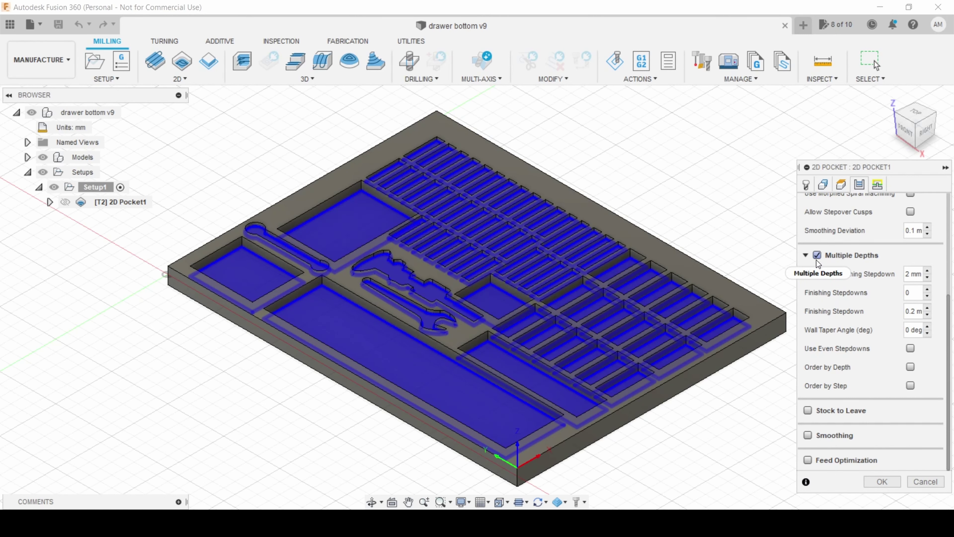
pyautogui.moveTo(818, 260)
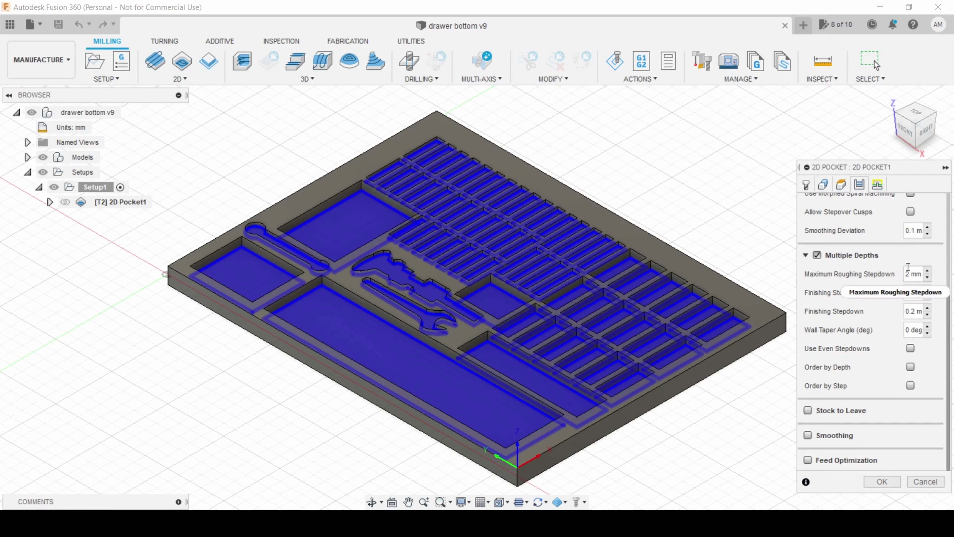
pyautogui.click(880, 185)
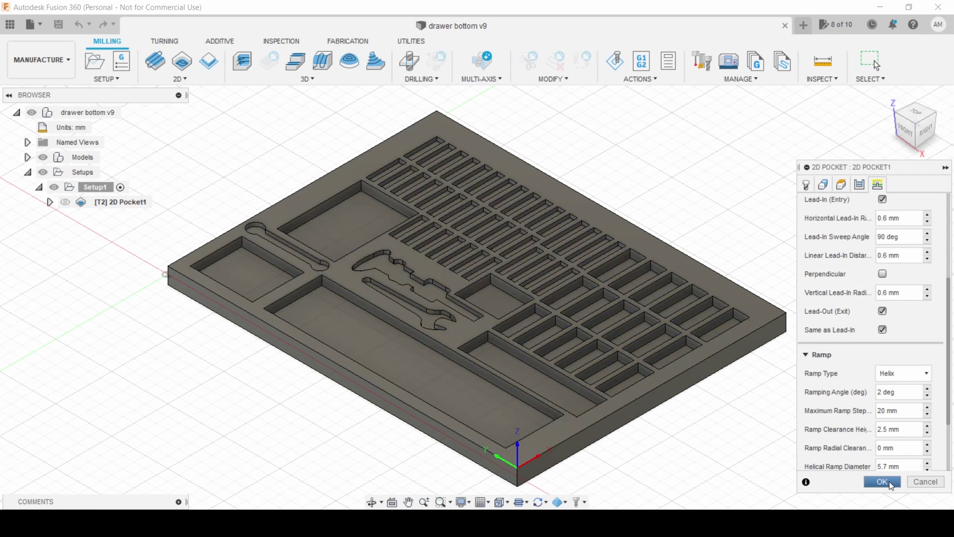
pyautogui.click(882, 482)
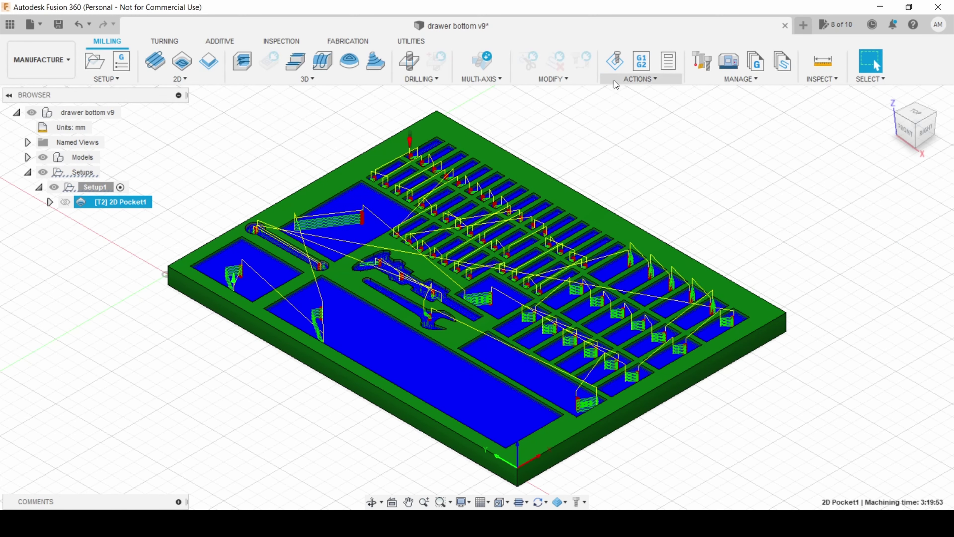
# Simulate the 2D Pocket toolpath at increased playback speed through all the pockets, then close the simulation.
pyautogui.click(615, 62)
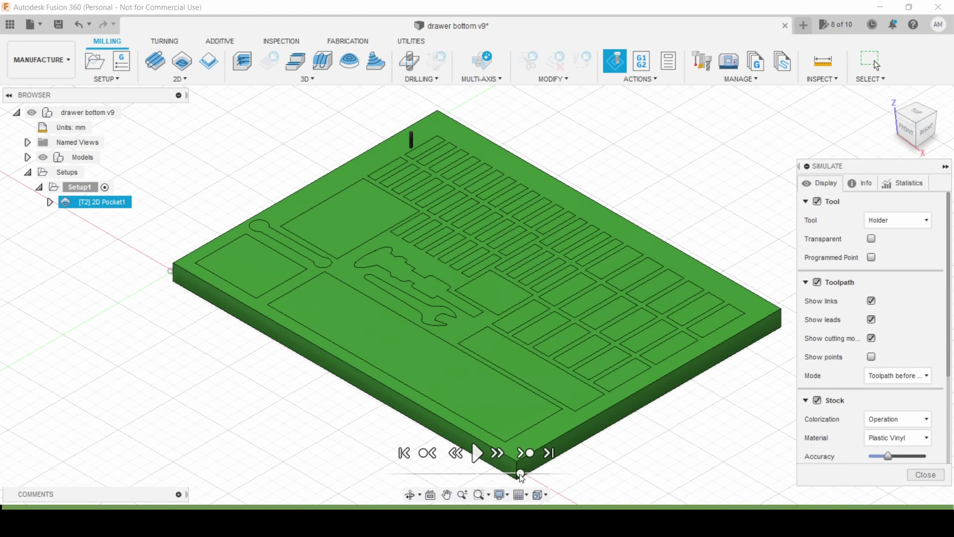
pyautogui.click(477, 454)
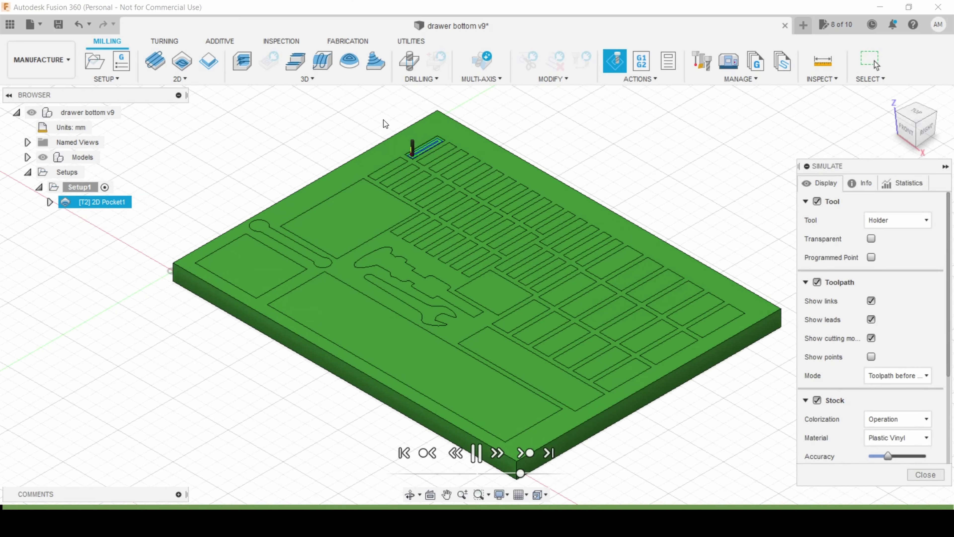
pyautogui.moveTo(520, 473); pyautogui.dragTo(549, 476)
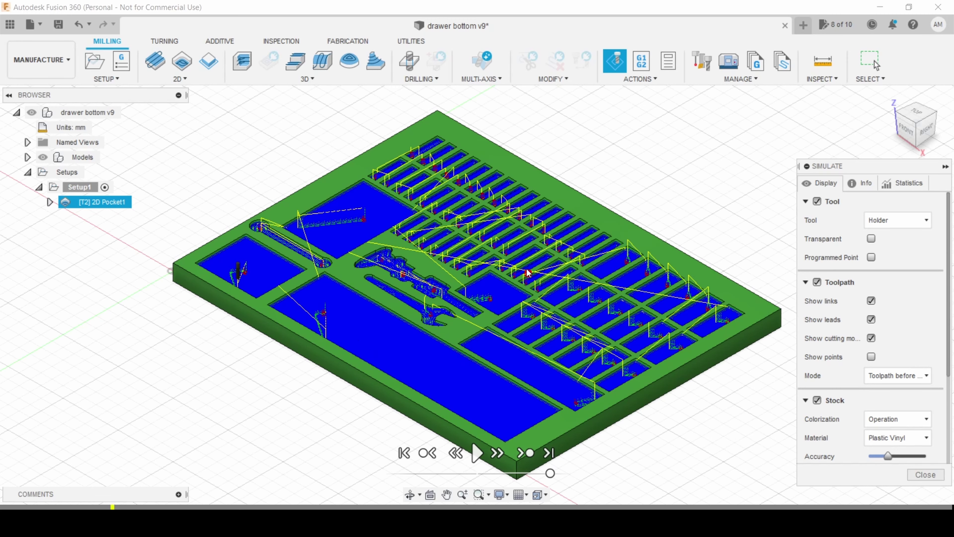
pyautogui.click(926, 475)
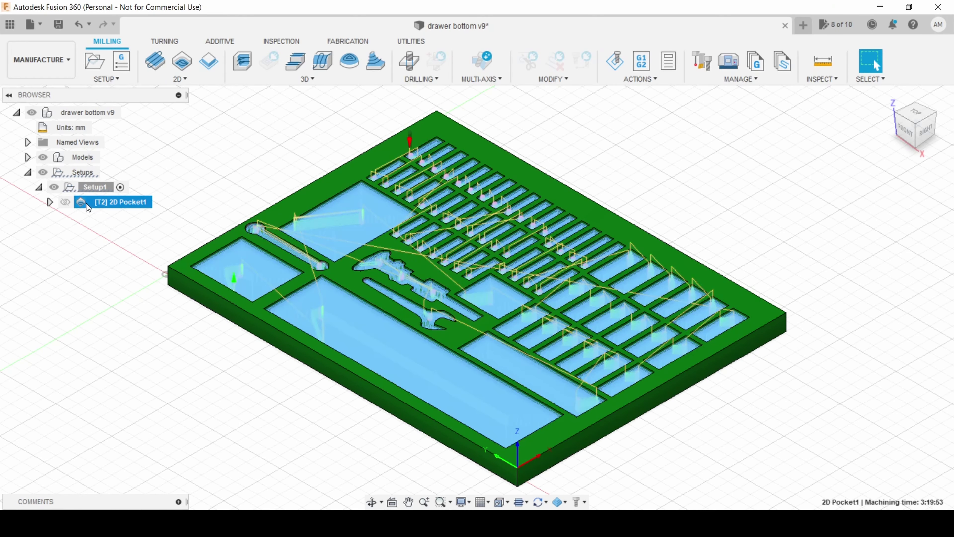
# Post process the 2D Pocket toolpath with the Easel post and save it as "drawer bottom 6mmbit" in the cnc projects folder.
pyautogui.rightClick(85, 202)
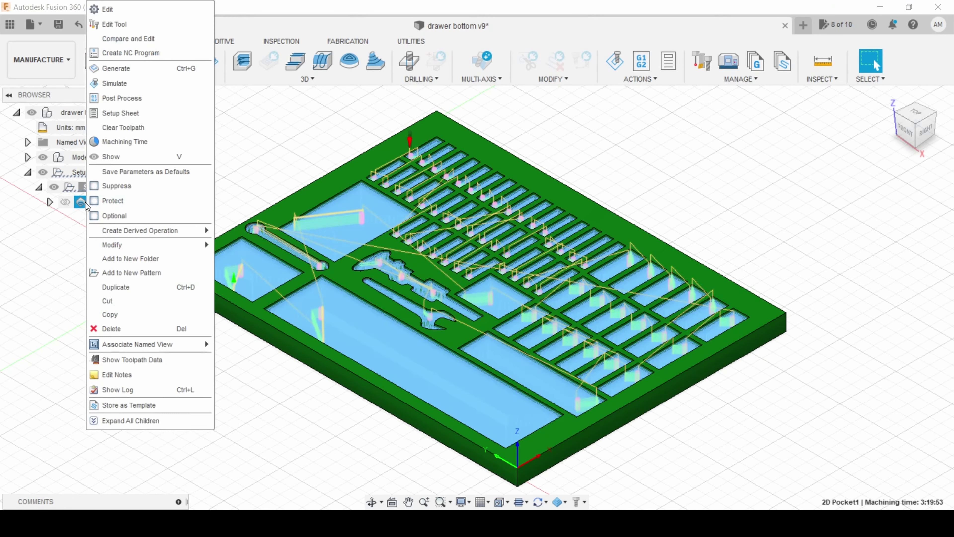
pyautogui.click(140, 99)
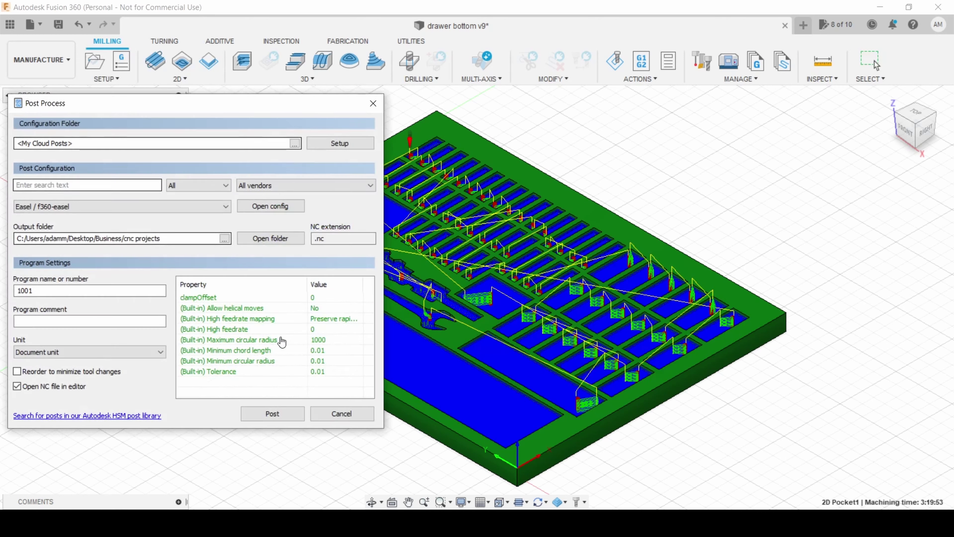
pyautogui.click(274, 414)
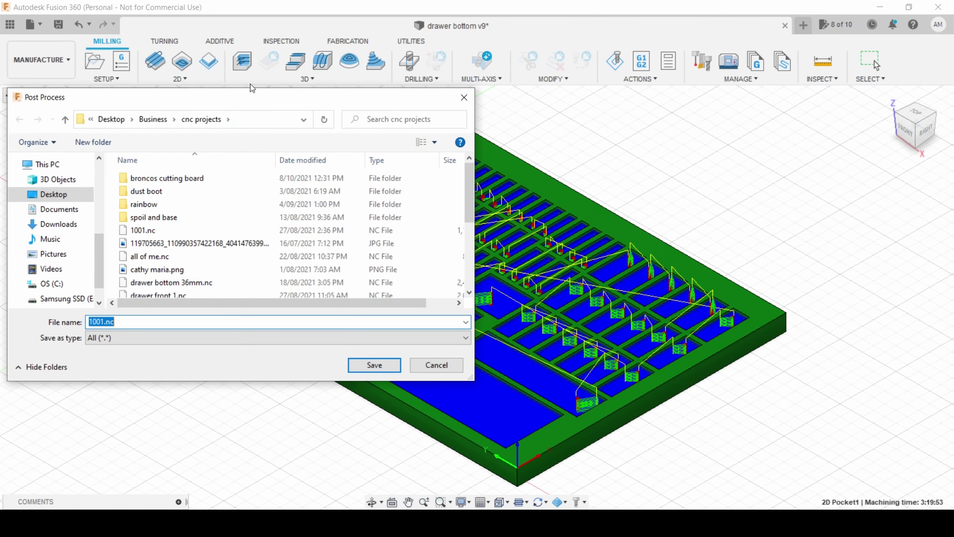
pyautogui.scroll(-3, 149, 270)
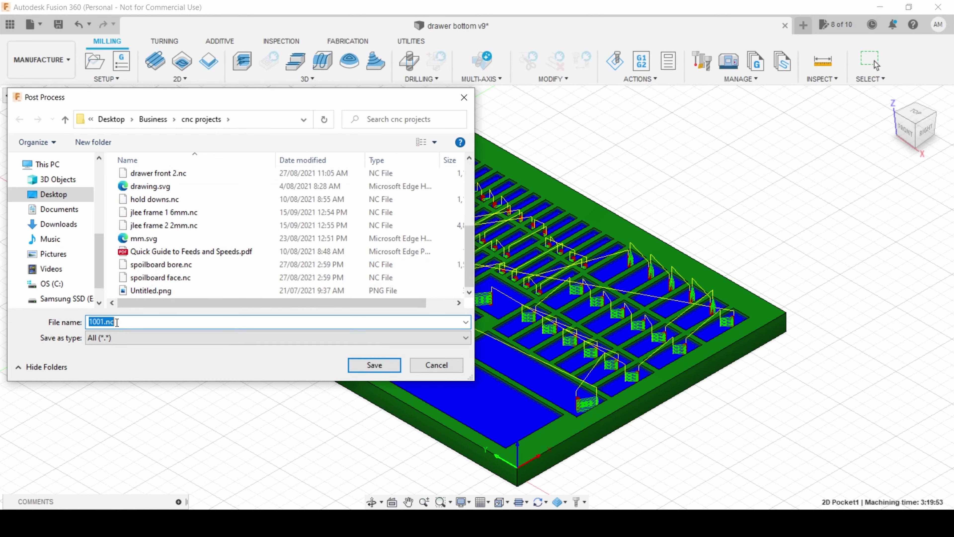
pyautogui.write('draw')
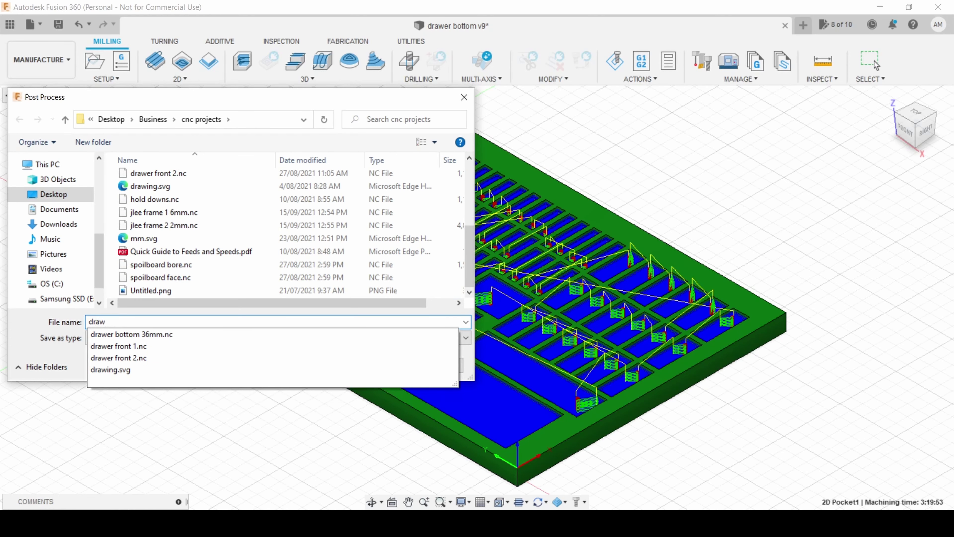
pyautogui.write('er')
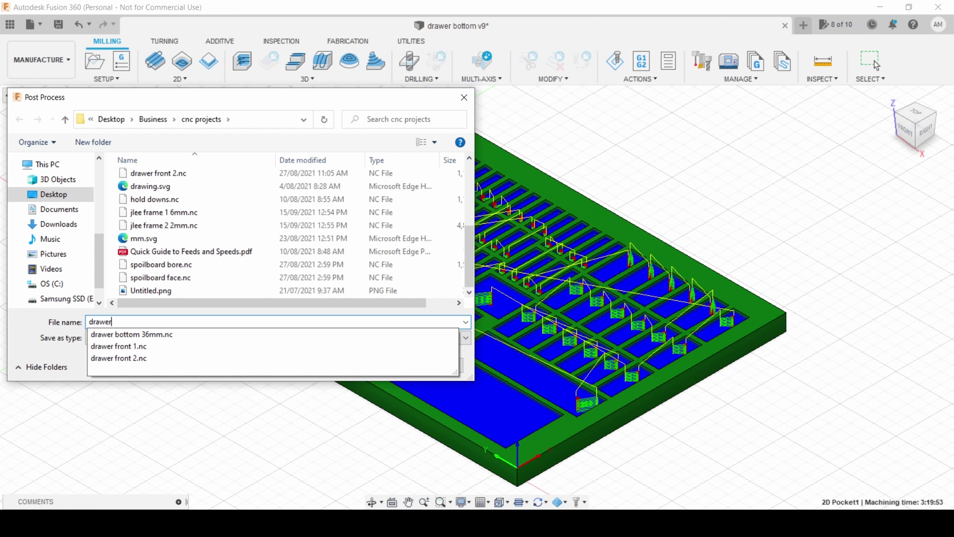
pyautogui.write(' bottom')
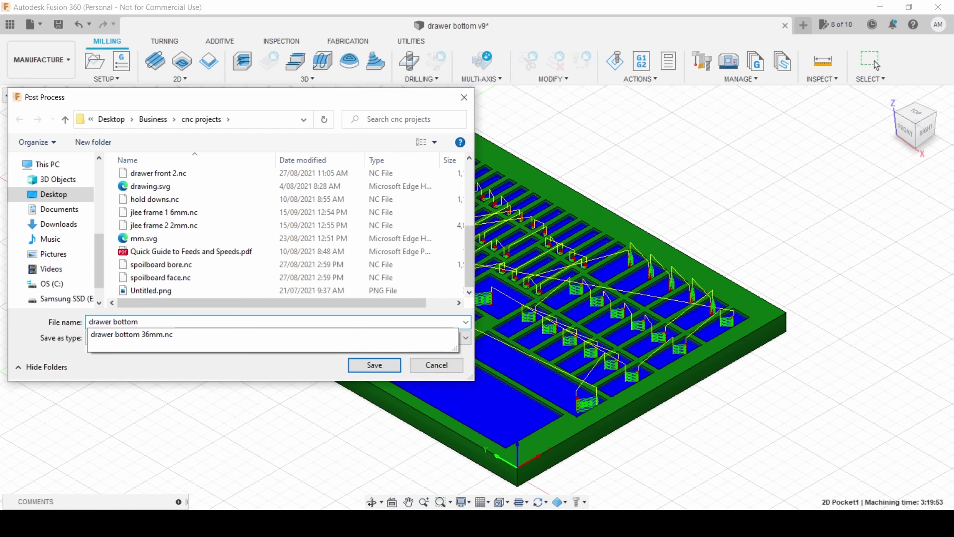
pyautogui.write(' 6mmbit')
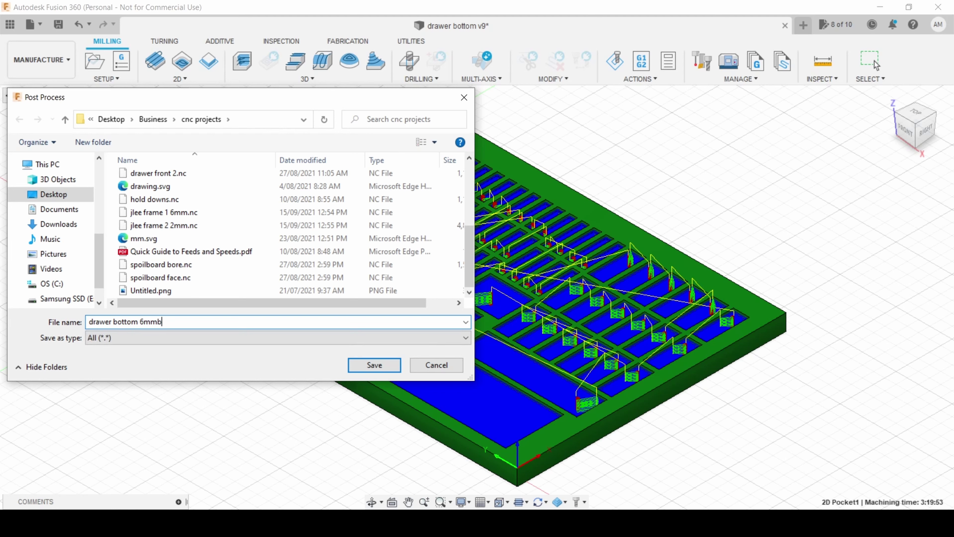
pyautogui.click(370, 364)
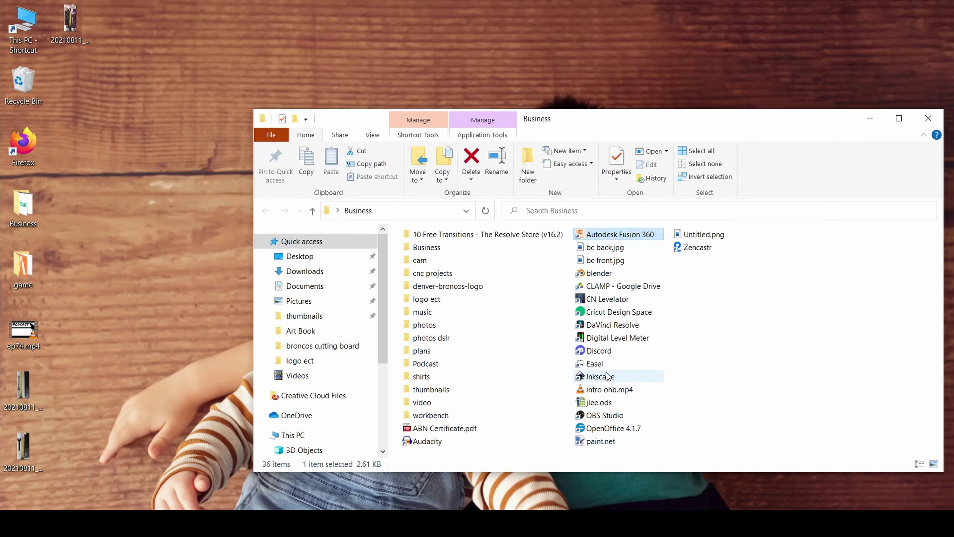
# Switch to Easel, create a new project, and import the g-code file "drawer bottom 6mmbit.nc" from the cnc projects folder.
pyautogui.doubleClick(601, 364)
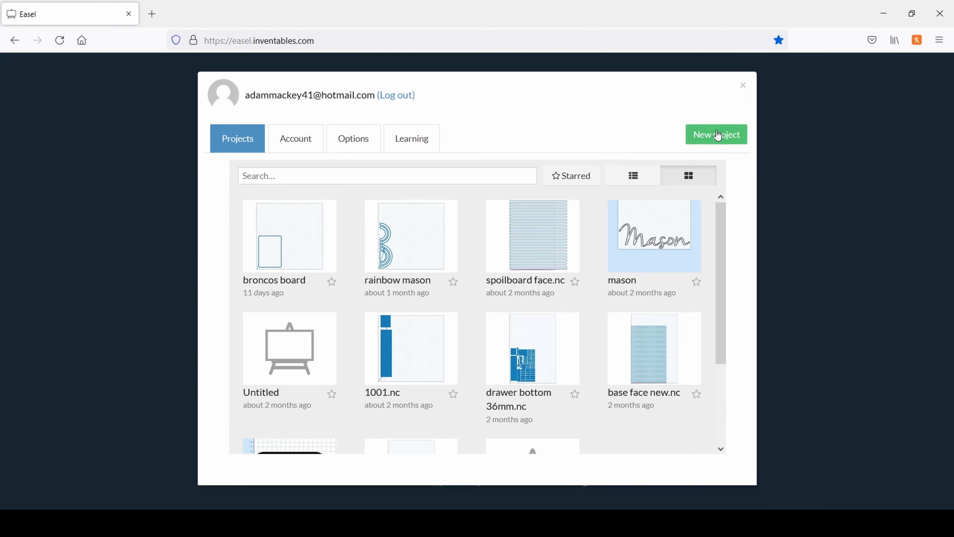
pyautogui.click(716, 135)
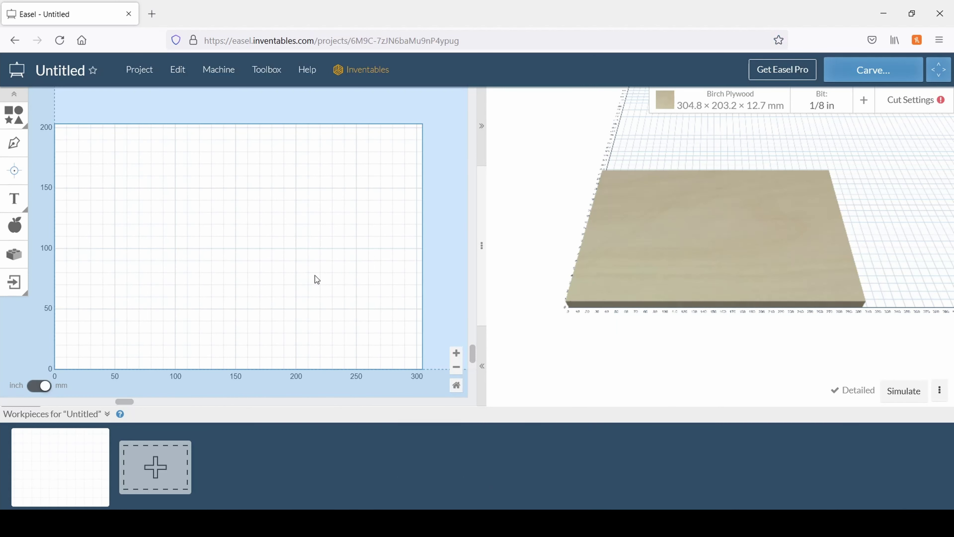
pyautogui.click(144, 76)
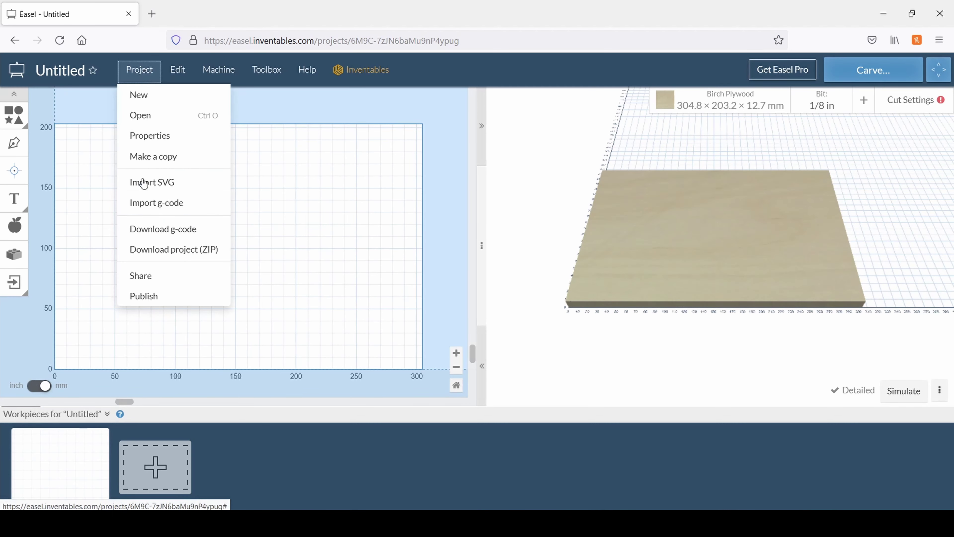
pyautogui.click(151, 203)
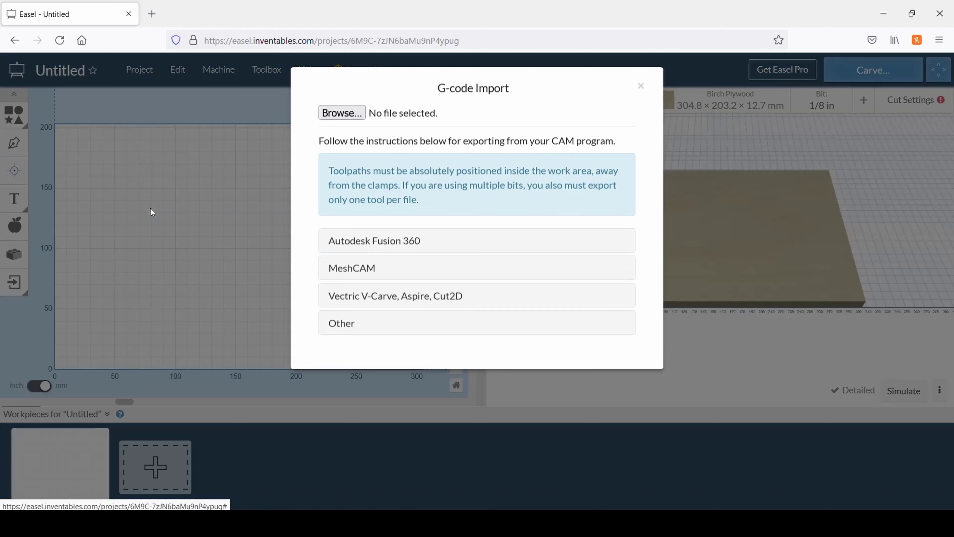
pyautogui.click(340, 116)
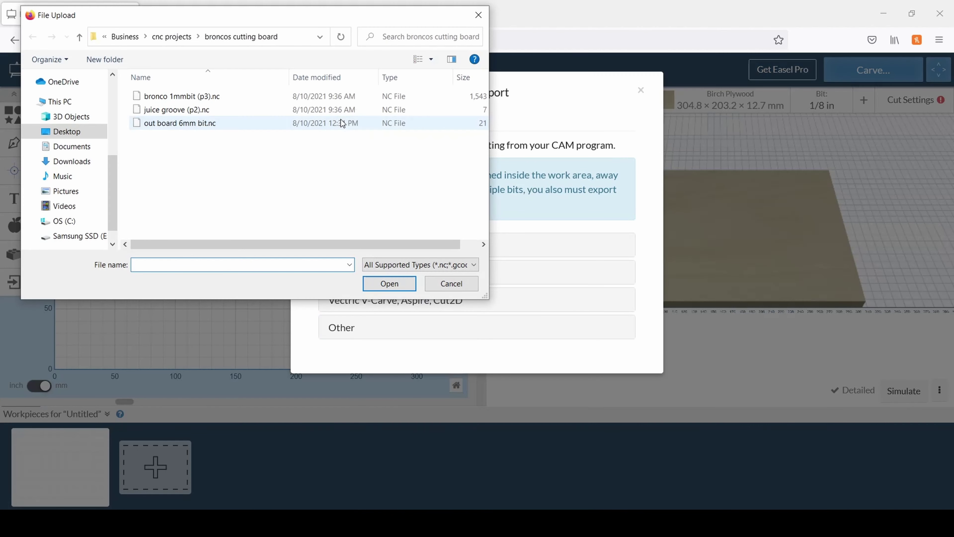
pyautogui.click(176, 37)
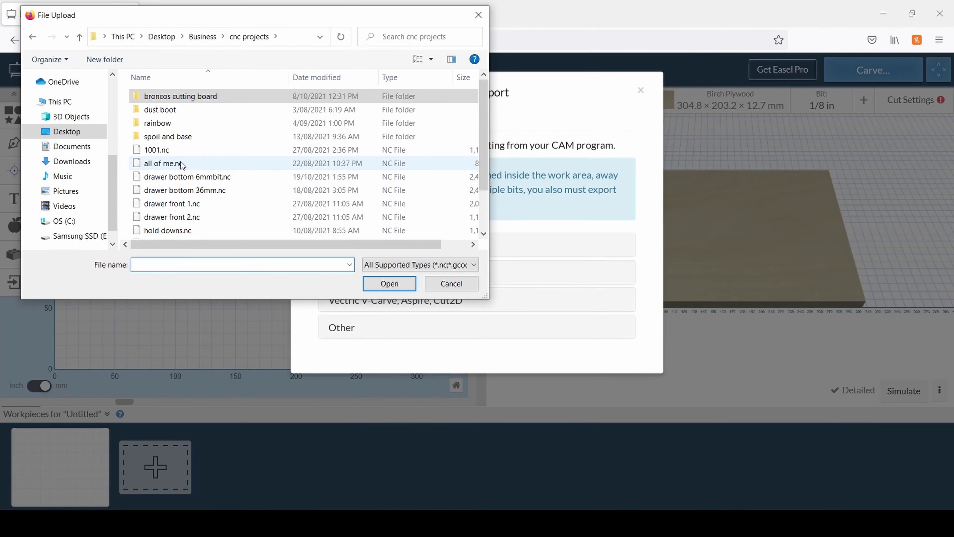
pyautogui.click(168, 180)
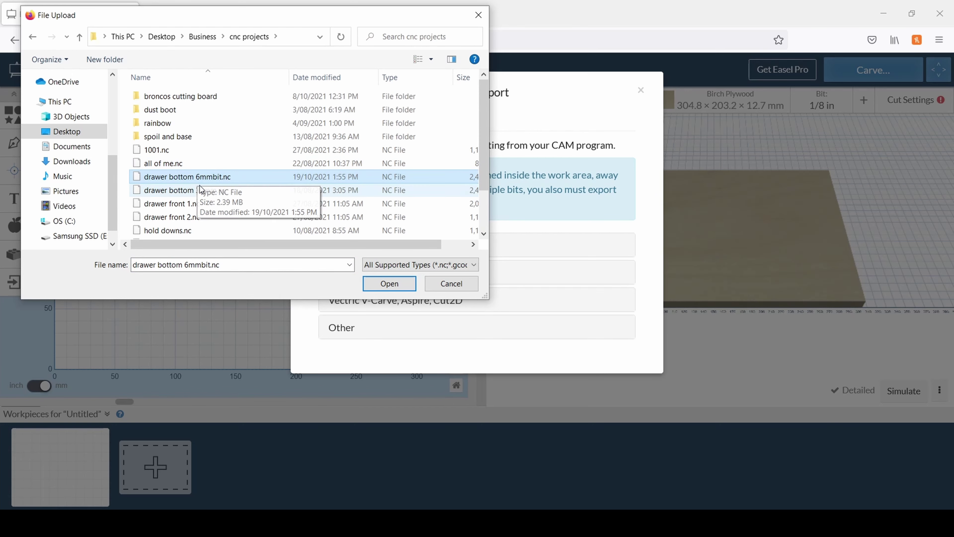
pyautogui.click(389, 284)
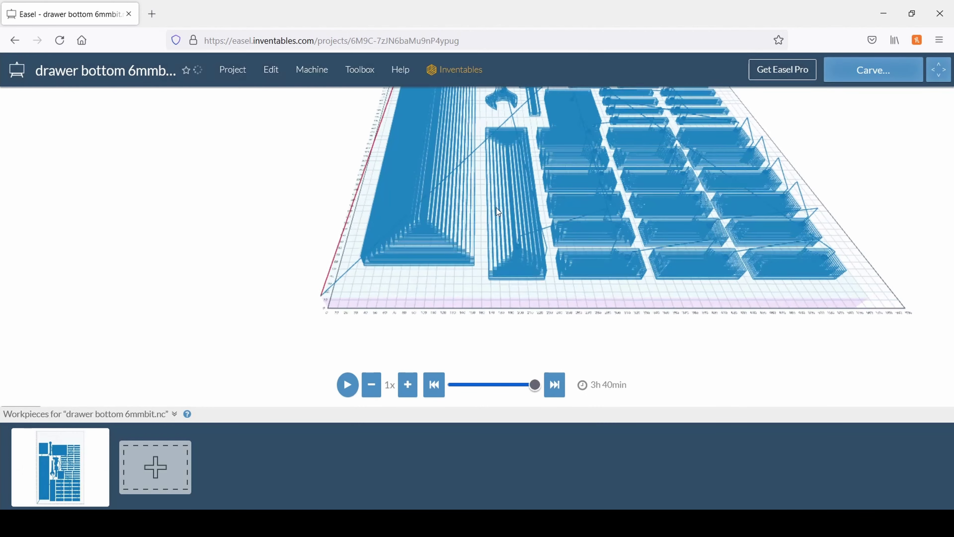
# Examine the imported toolpath's 3D preview over the full extent of the tray.
pyautogui.moveTo(497, 208); pyautogui.dragTo(332, 342, button='right')
pyautogui.scroll(1, 323, 316)
pyautogui.scroll(-3, 341, 303)
pyautogui.moveTo(342, 305)
pyautogui.mouseDown(button='right')
pyautogui.moveTo(389, 308)
pyautogui.moveTo(386, 281)
pyautogui.moveTo(354, 312)
pyautogui.mouseUp(button='right')
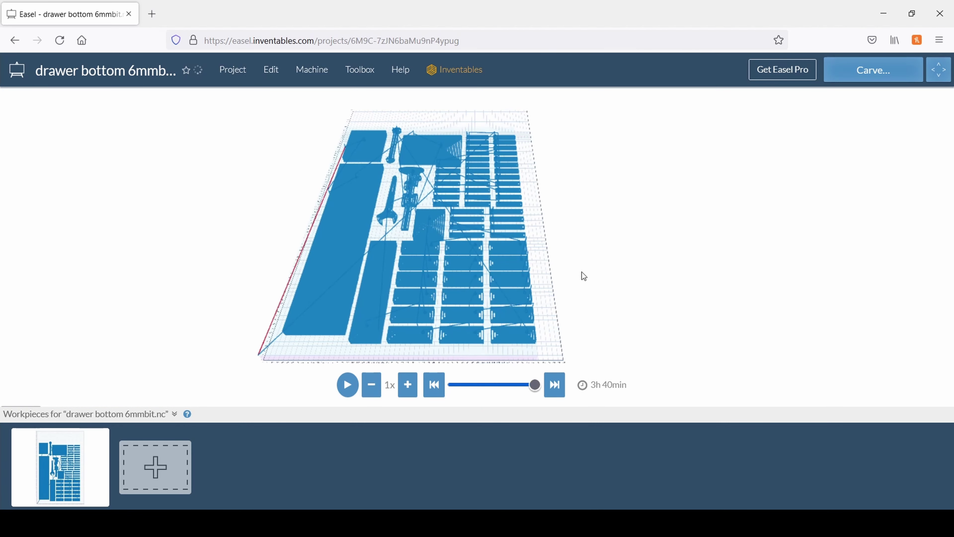